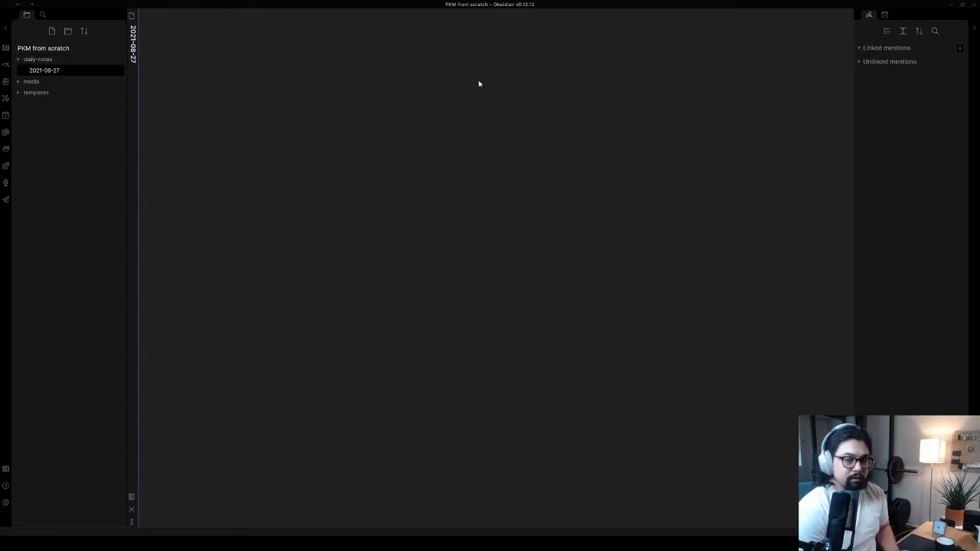
Write "Let's start a new PKM" in the empty 2021-08-27 daily note, with "How?" below it after a gap
type("Let's")
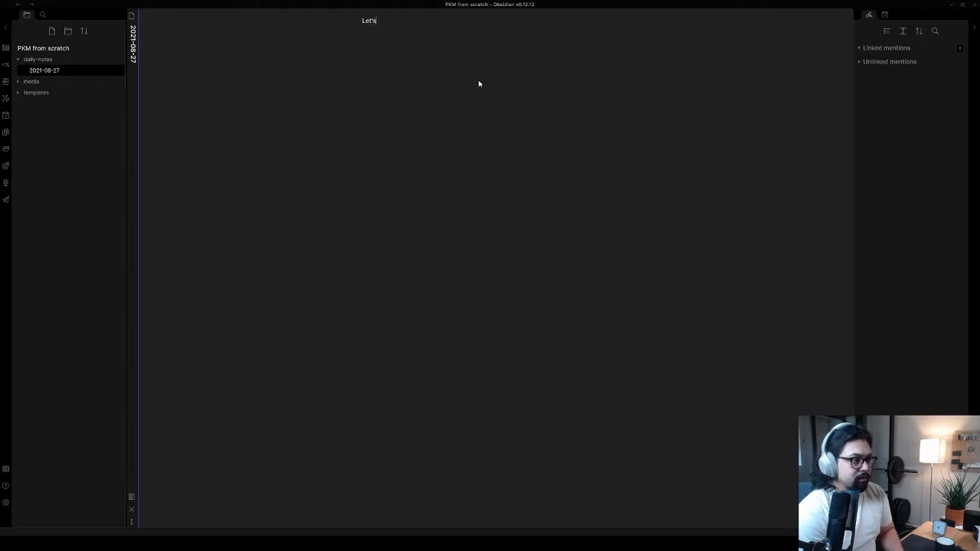
type(" start a new PKM")
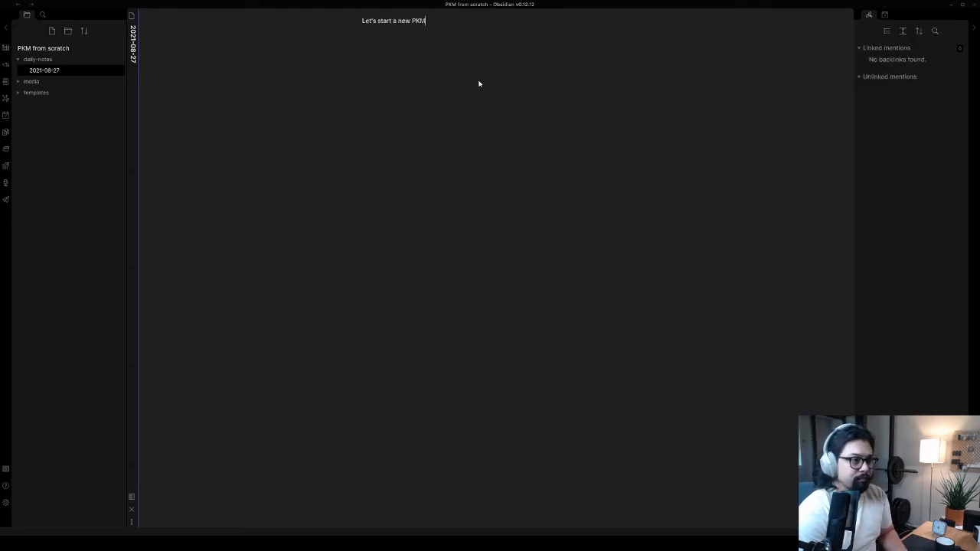
key("Return")
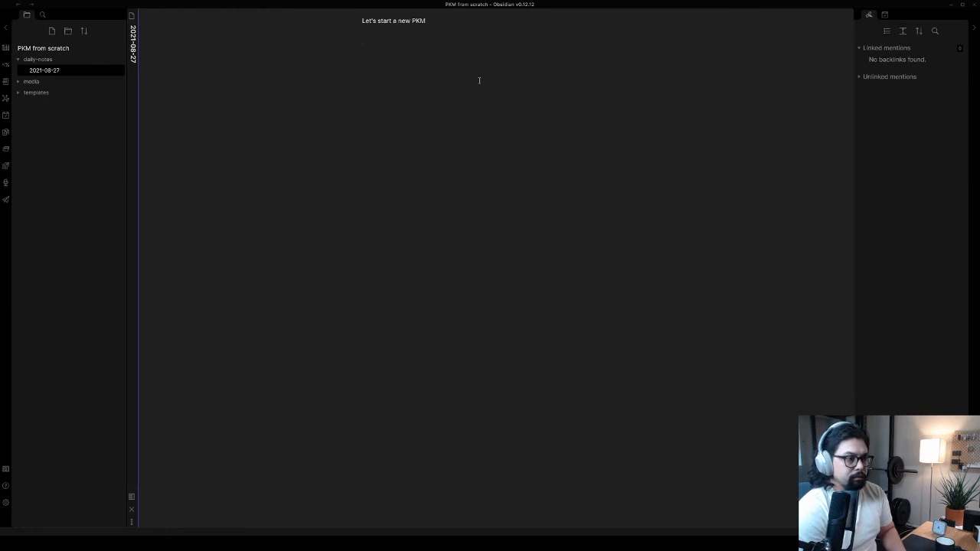
type("How?")
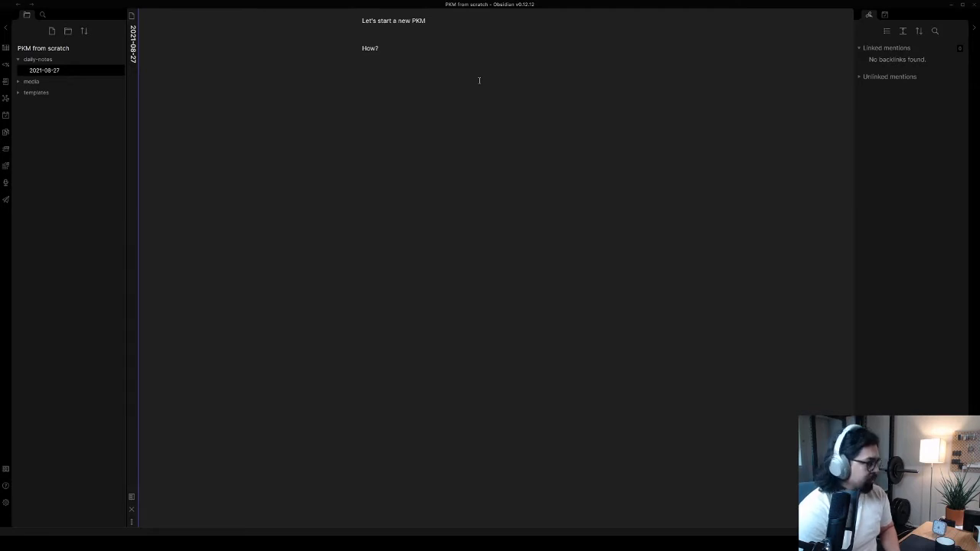
Add the question "What common PKM mistakes?" as a separate paragraph below "How?"
key("ctrl+equal")
key("ctrl+equal")
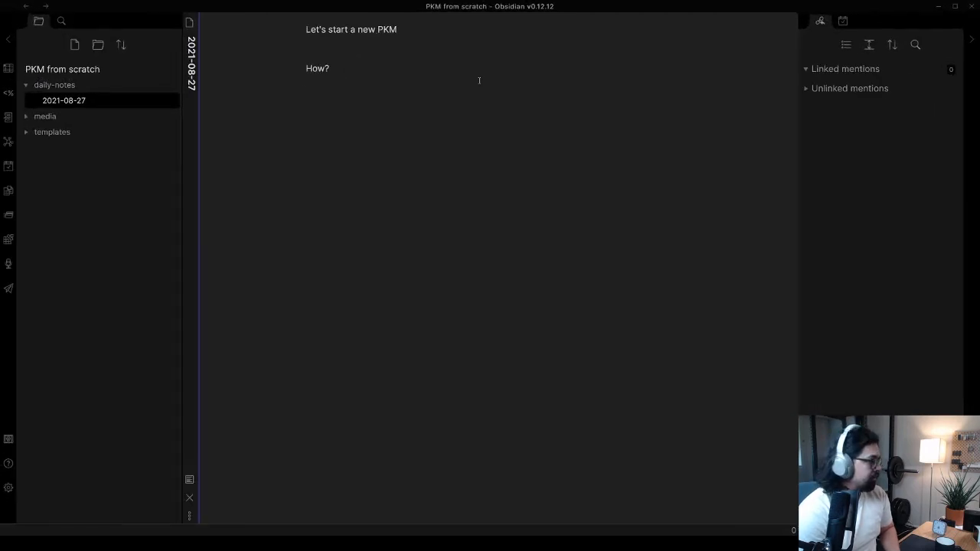
key("ctrl+equal")
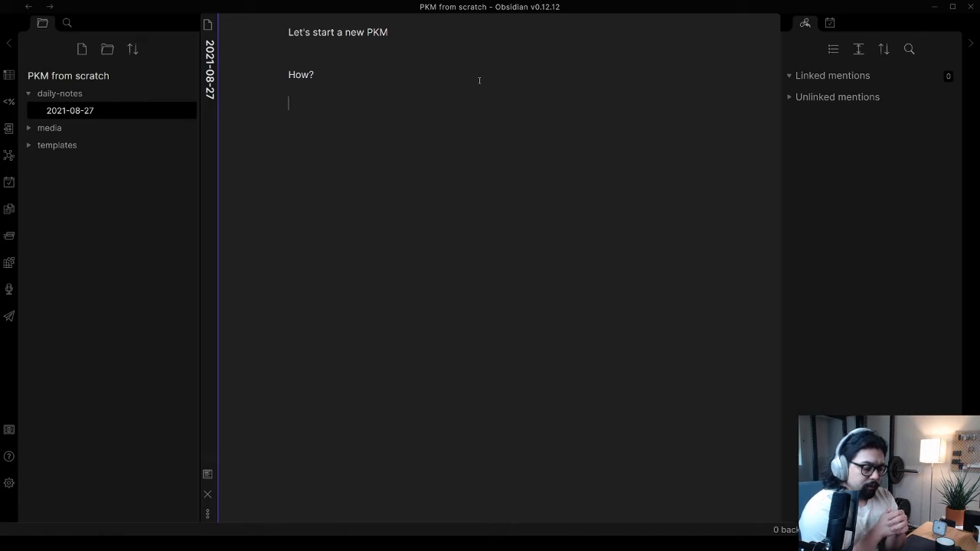
type("What?")
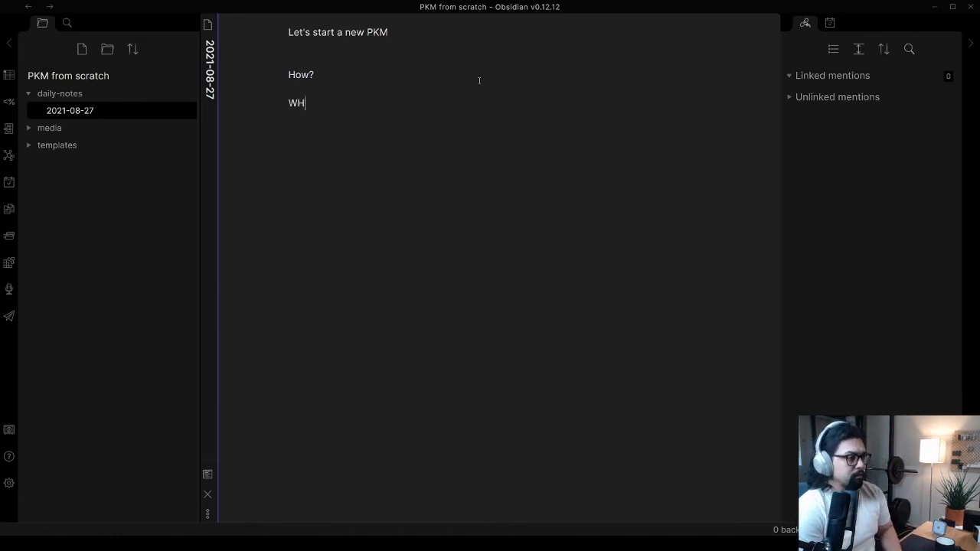
key("BackSpace")
key("BackSpace")
key("BackSpace")
key("BackSpace")
type("hat ")
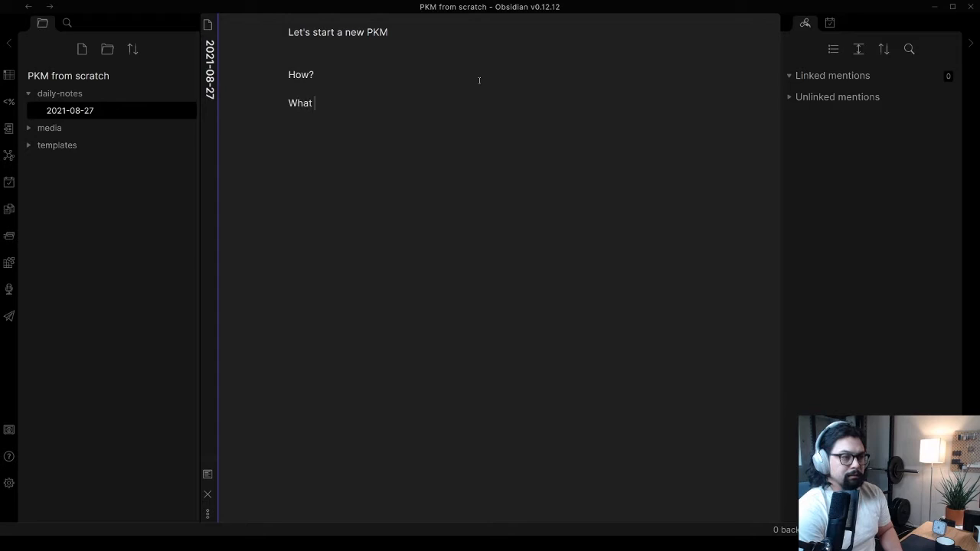
type("common PK")
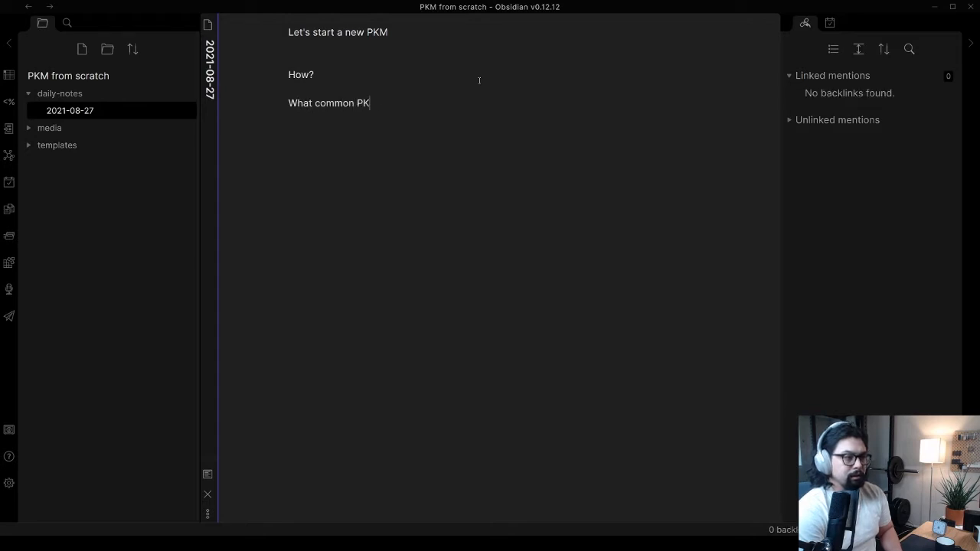
type("M mistakes?")
key("Return")
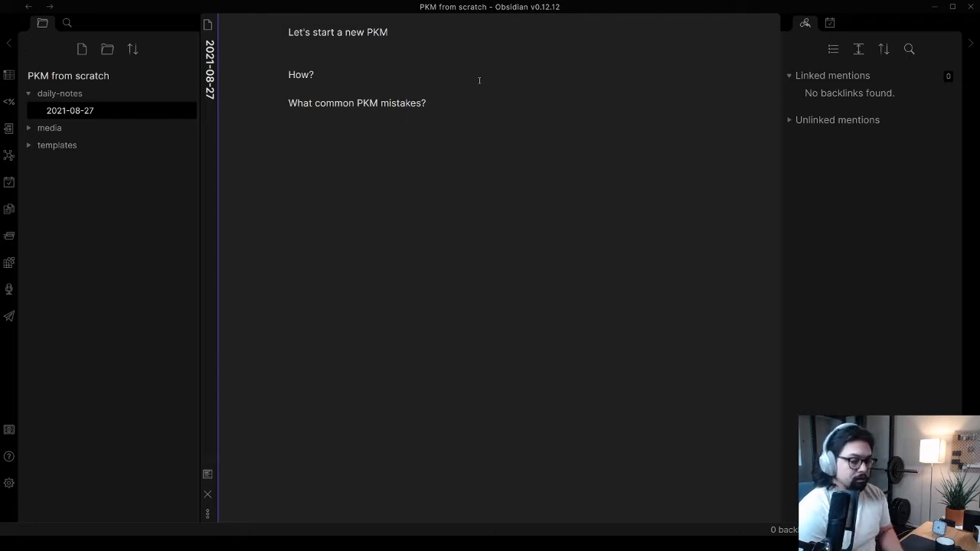
Start a bulleted list directly under the mistakes question with the item "Collecting too much information"
type("colle")
key("BackSpace")
key("BackSpace")
key("BackSpace")
key("BackSpace")
key("BackSpace")
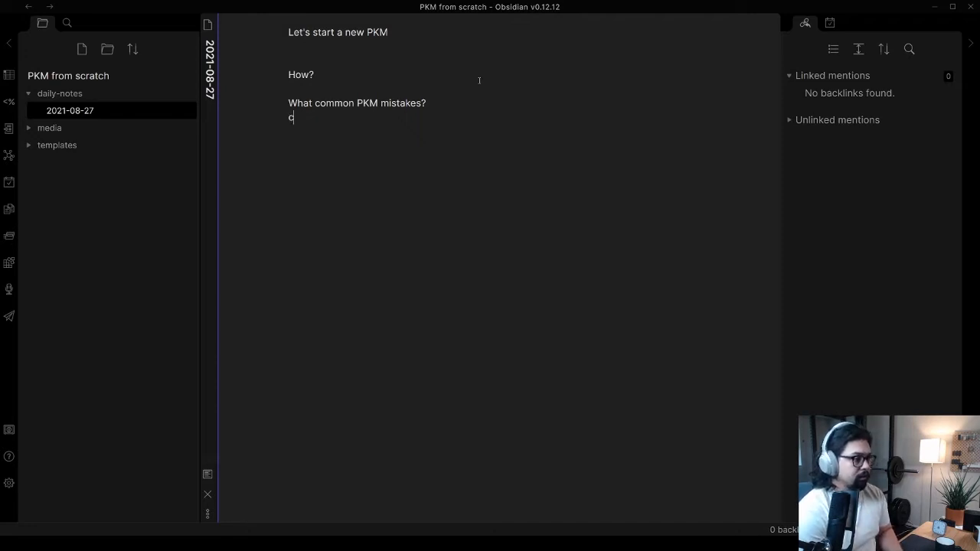
type("- C")
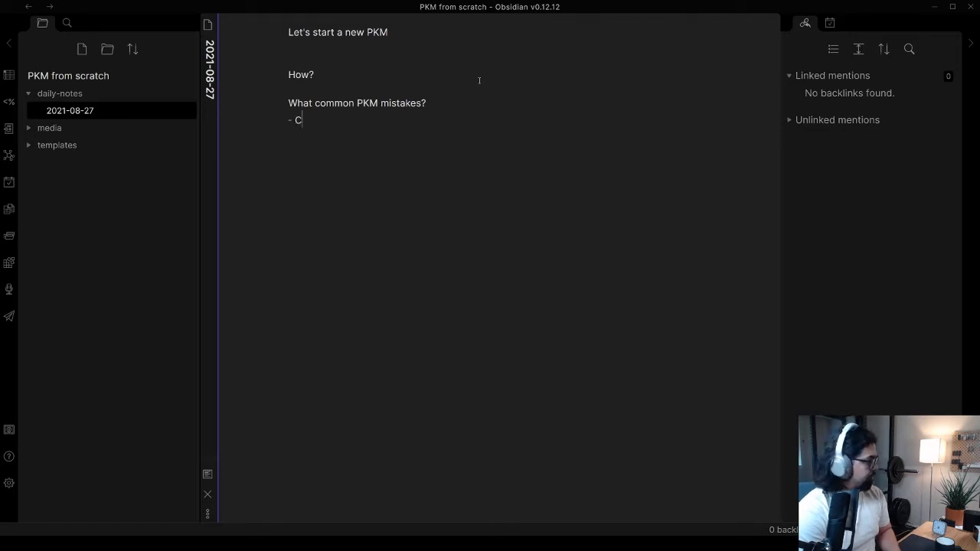
type("ollecting too much inf")
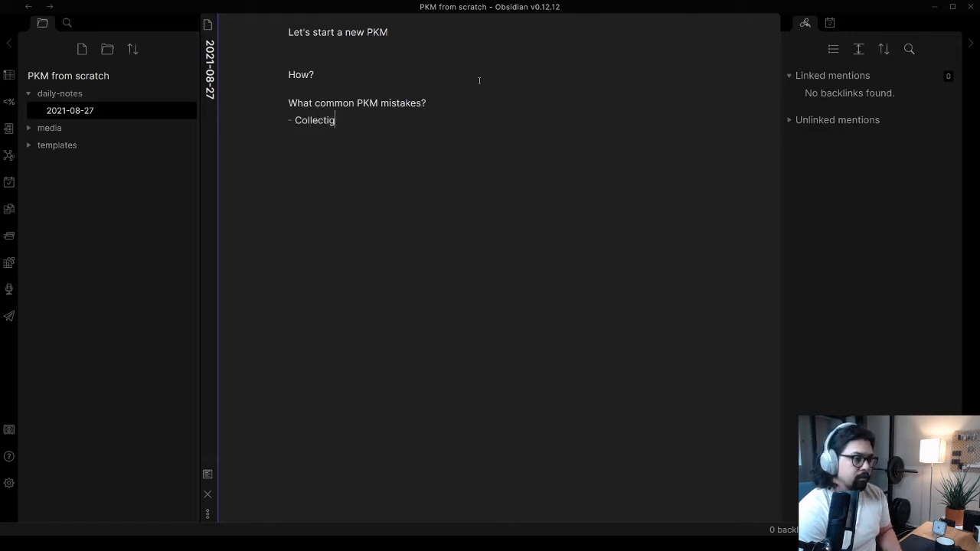
type("ormation")
key("Return")
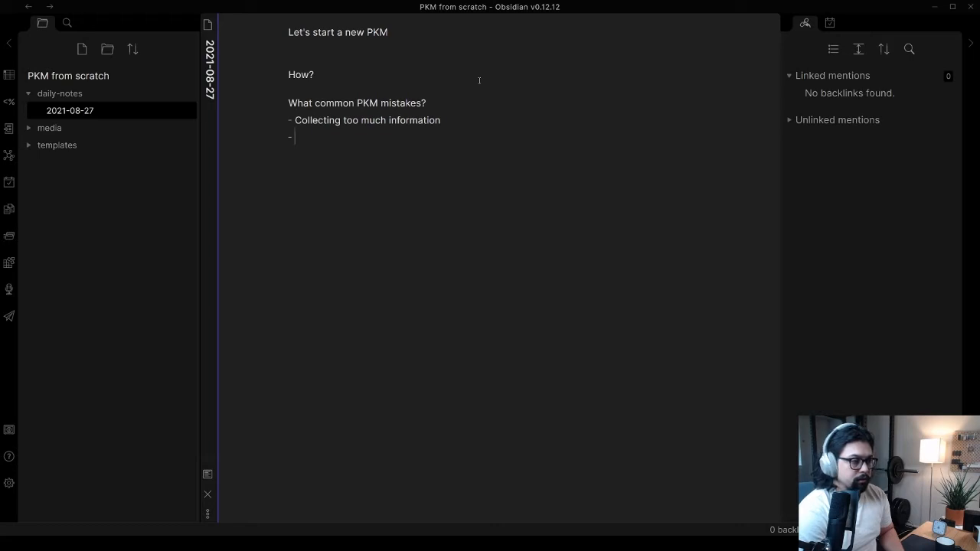
Add the mistake bullet "too much summarizing and not enough addition of your own personal thoughts"
type("too much s")
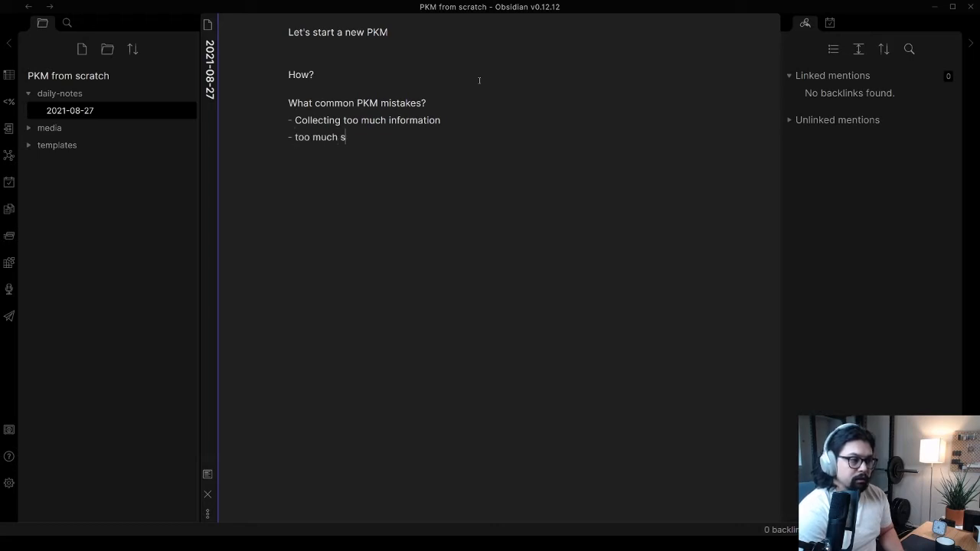
type("ummarizing and nto")
key("BackSpace")
key("BackSpace")
type("ot enough ")
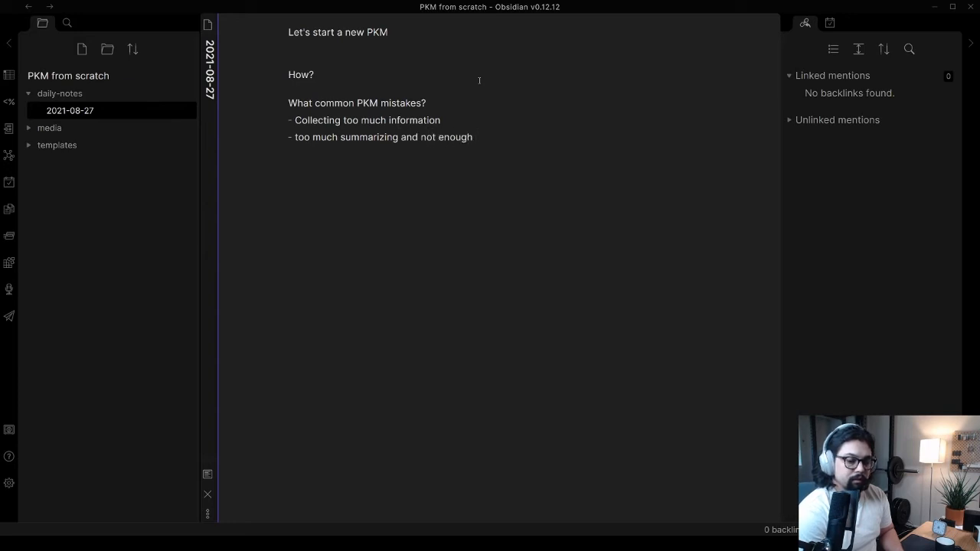
type("addition of ")
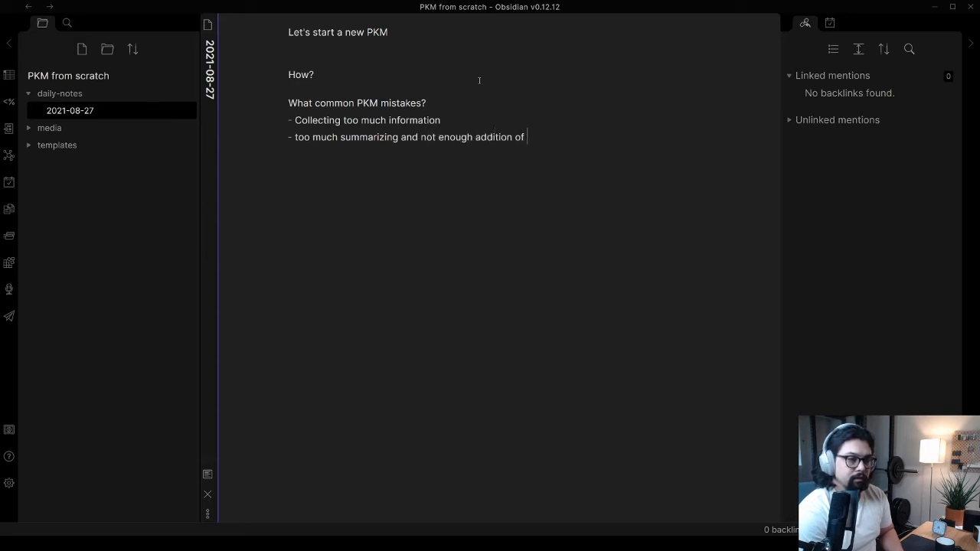
type("your own personal")
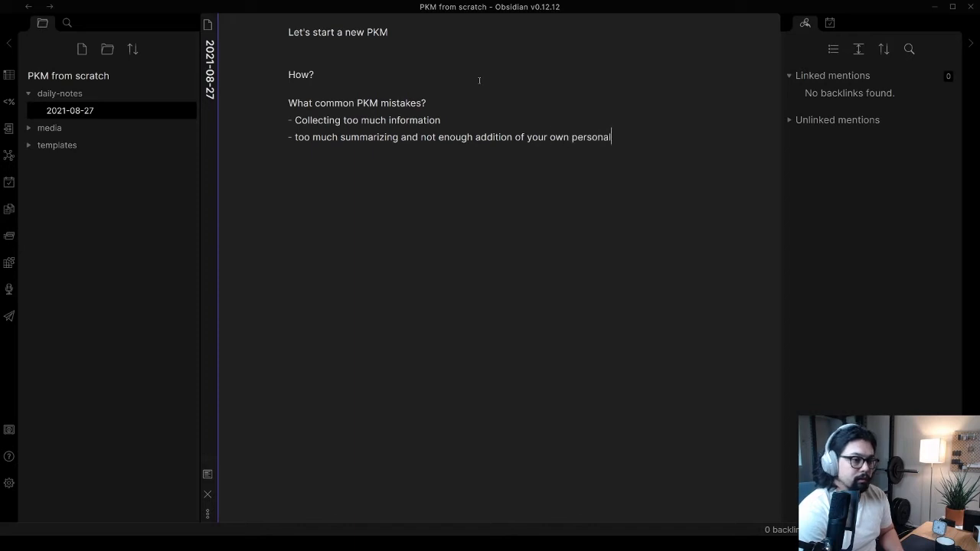
type(" thoughts")
key("Return")
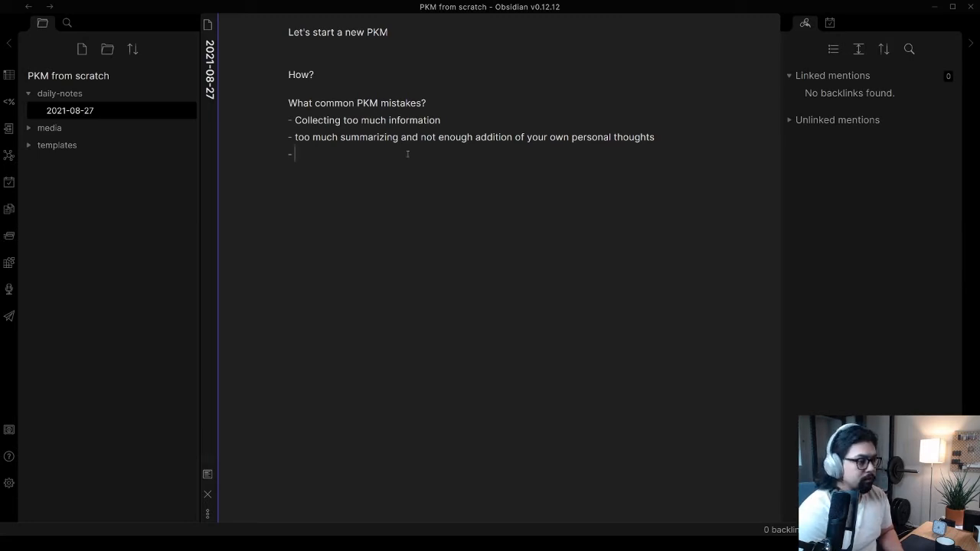
Add "trying to make one app do everything" as the third bullet in the PKM mistakes list
type("trying")
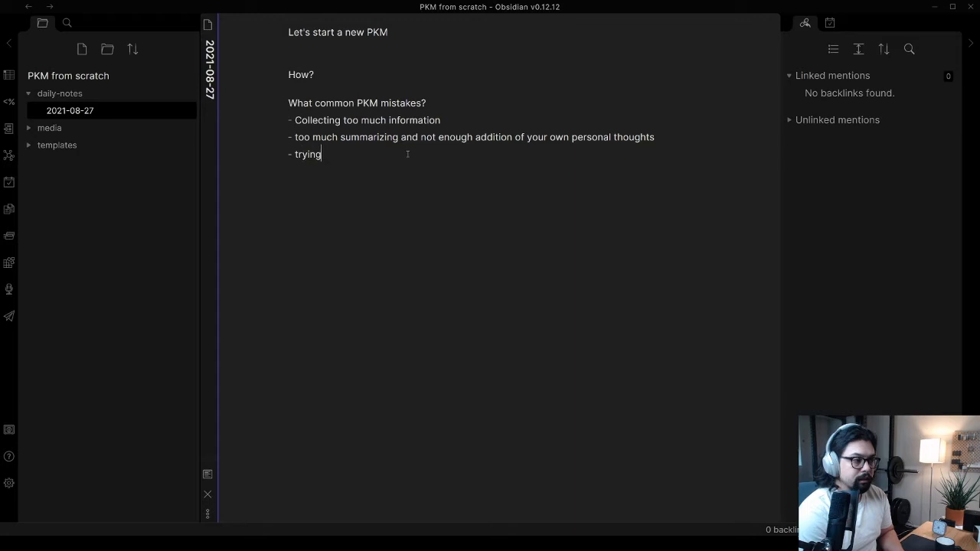
type(" to make one app")
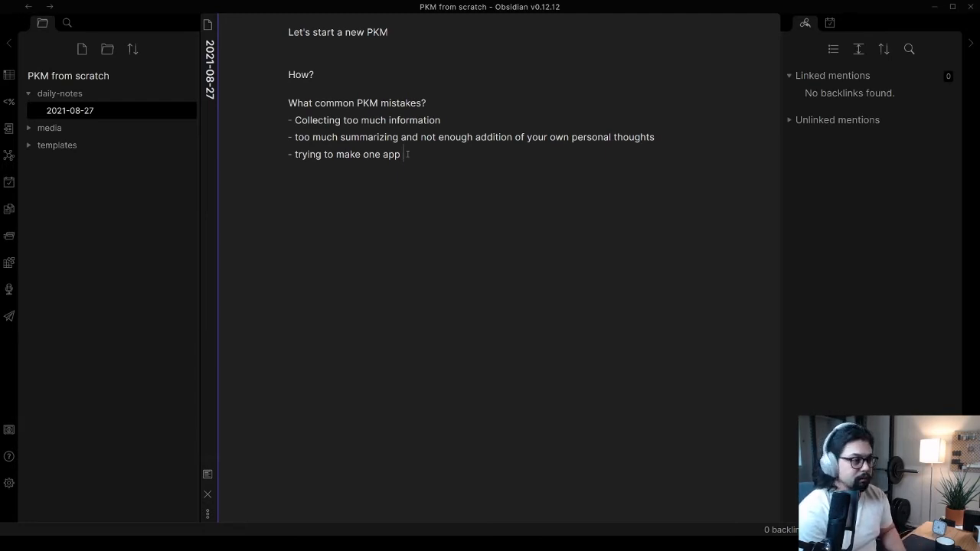
type("do ever")
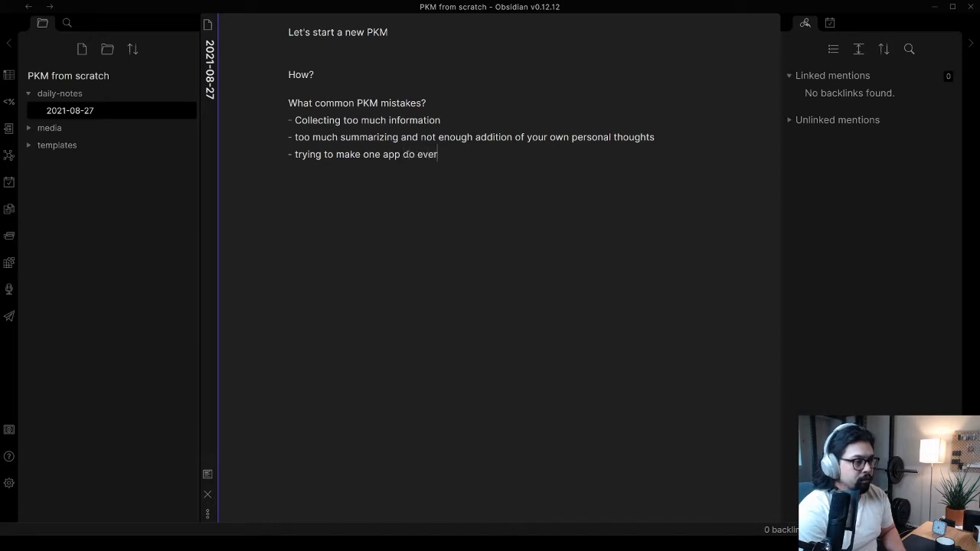
type("ything")
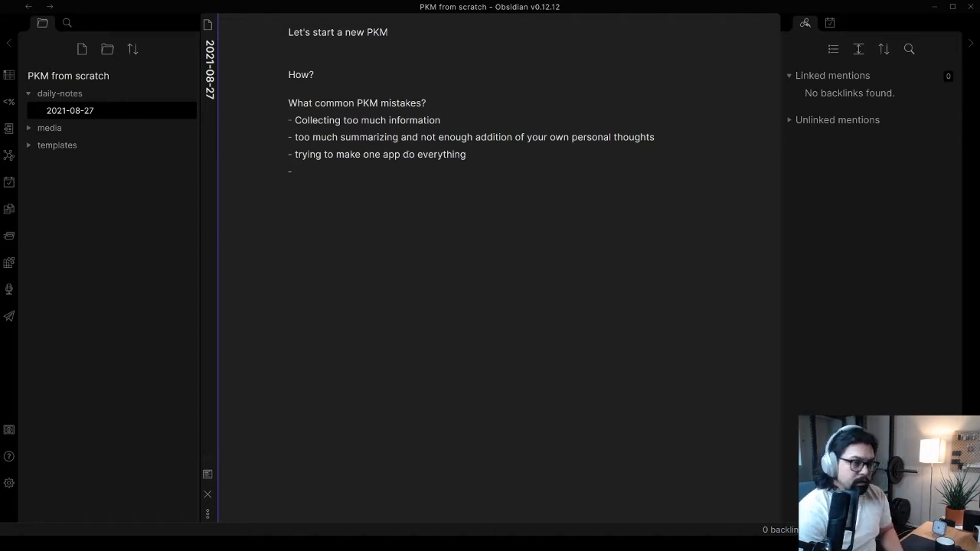
Add "spending too much time organizing" as the fourth bullet in the PKM mistakes list
type("spending ")
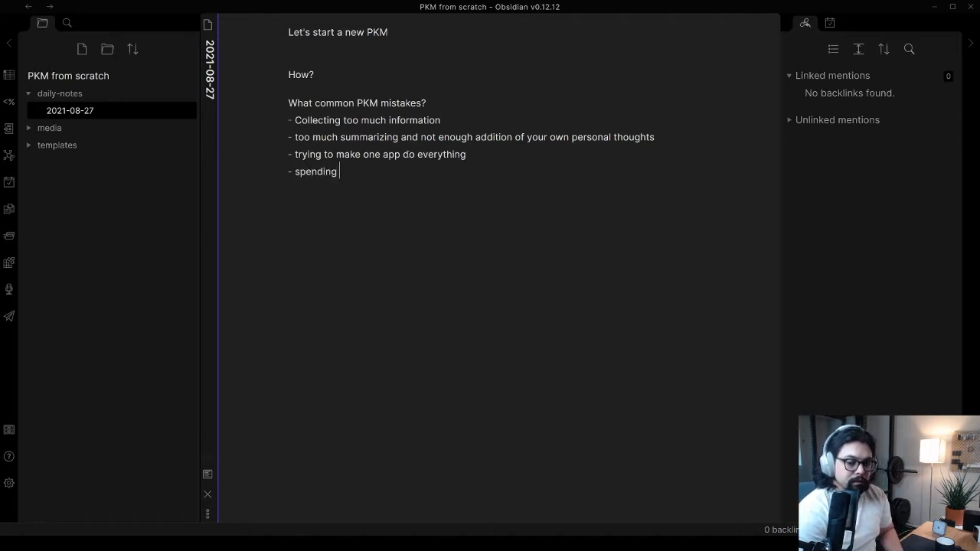
type("too much time")
key("BackSpace")
key("BackSpace")
key("BackSpace")
key("BackSpace")
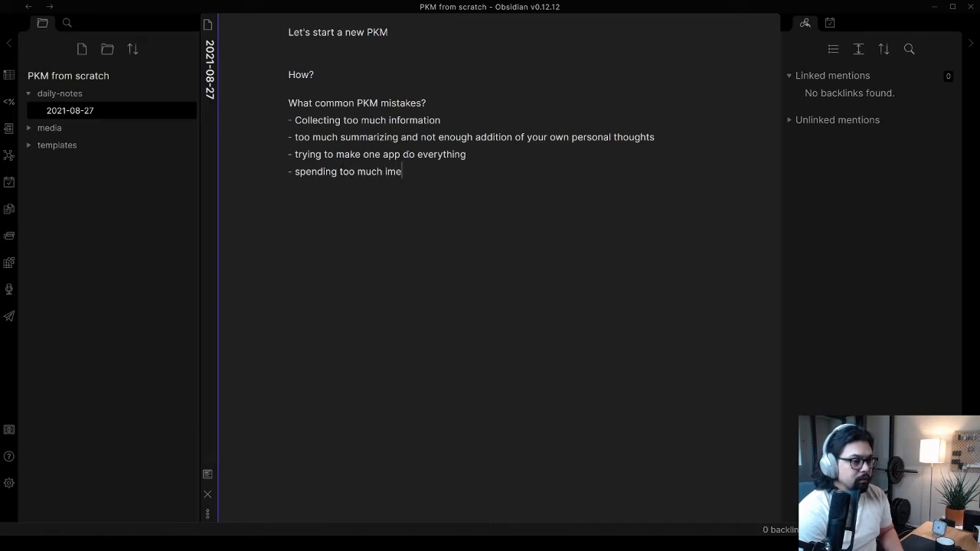
type("time organizing")
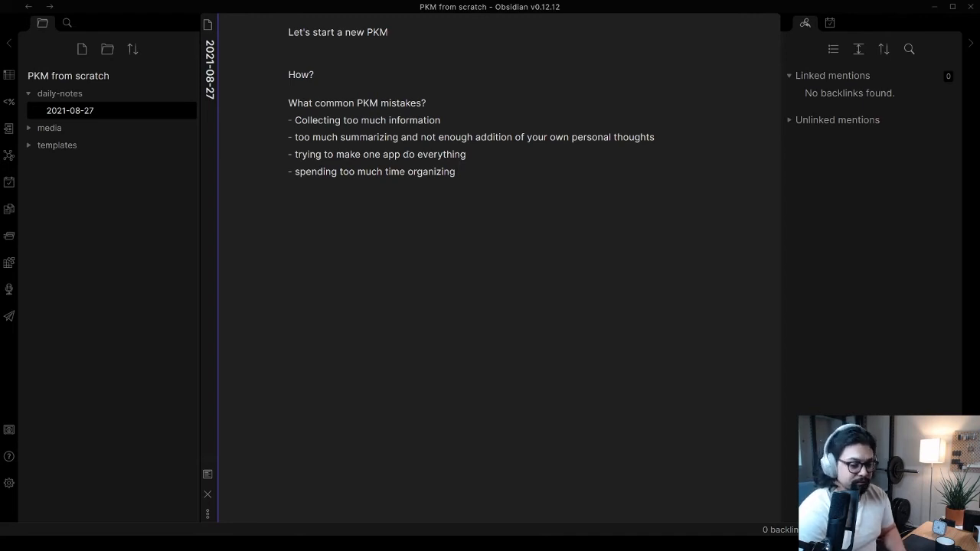
Add "not spending enough time organizing" as the fifth bullet in the PKM mistakes list
key("Return")
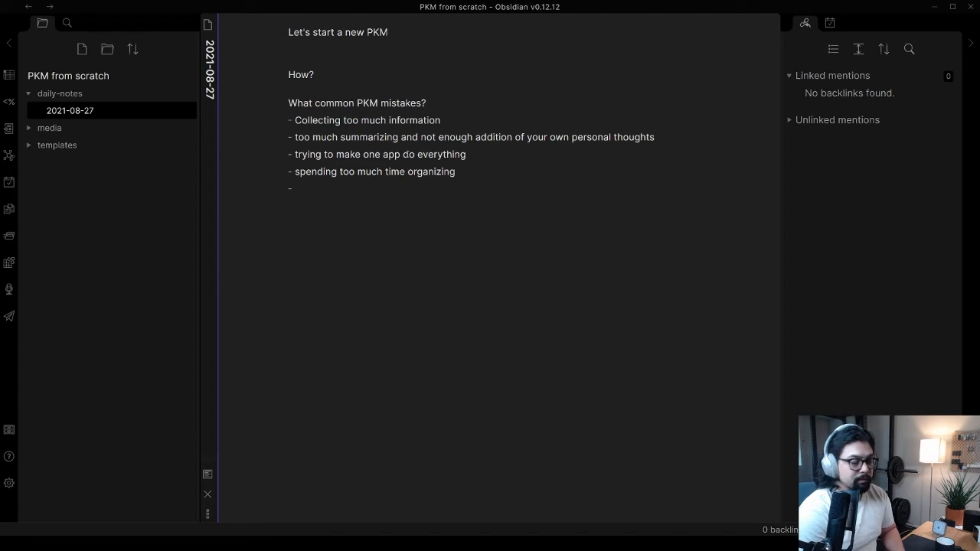
type("not spending")
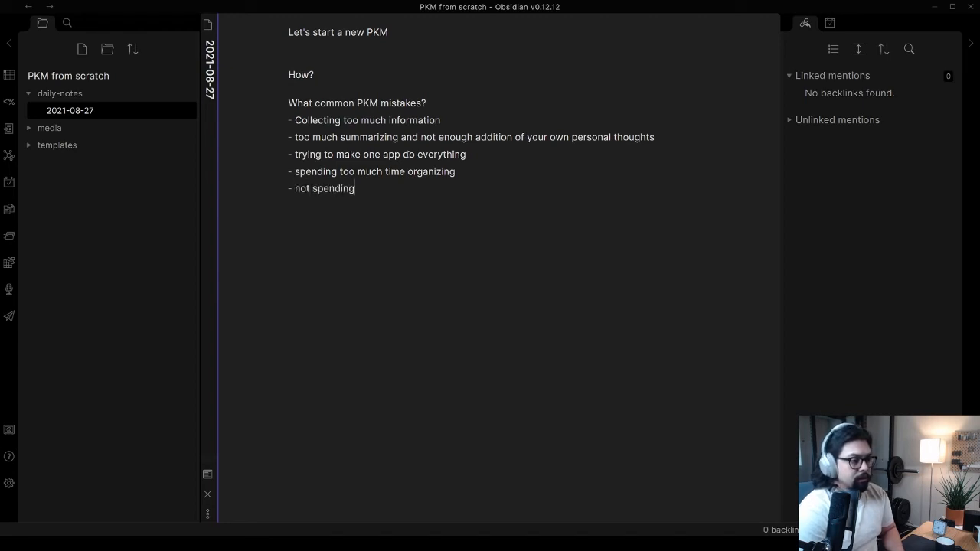
type(" enough t")
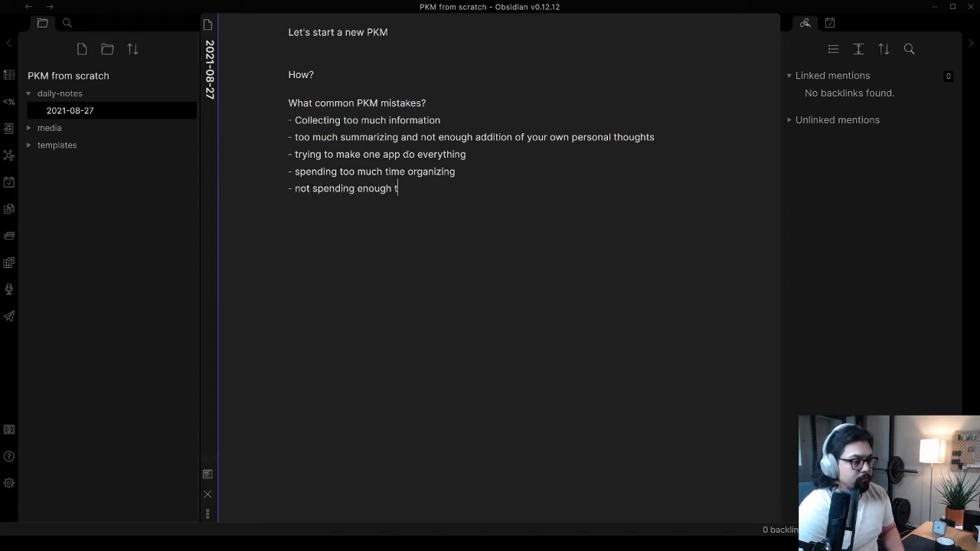
type("ime organizing")
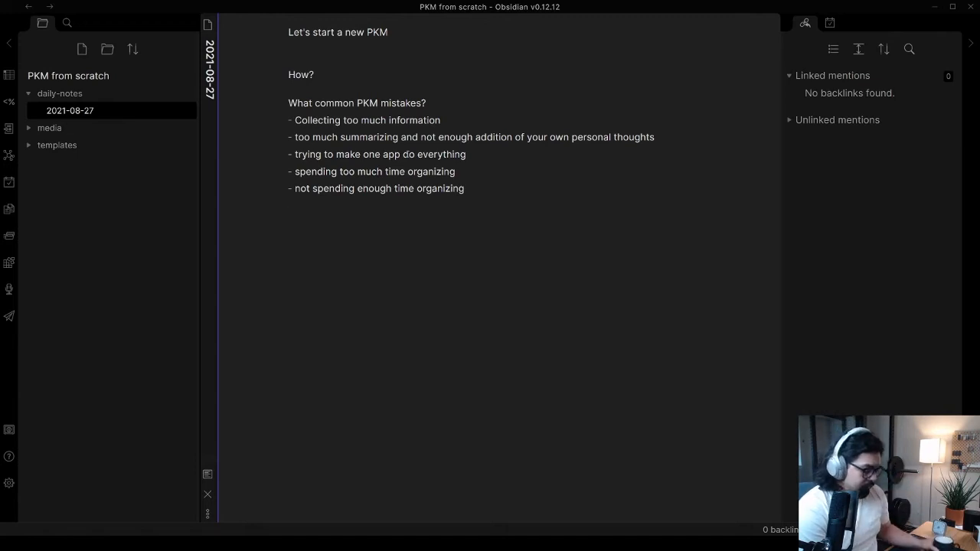
Write the line "Goals for a PKM" as a new paragraph after the mistakes list
type("Goals")
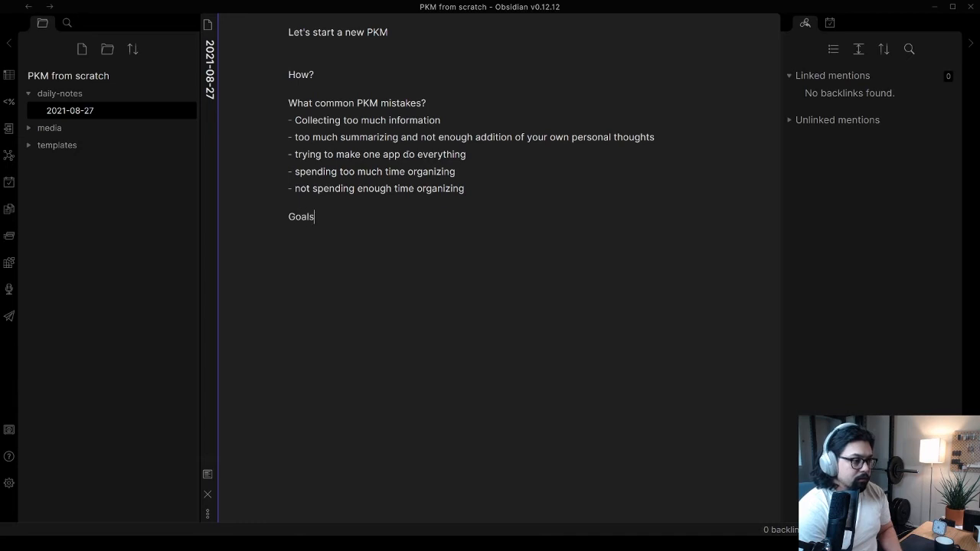
type(" for a PKM ")
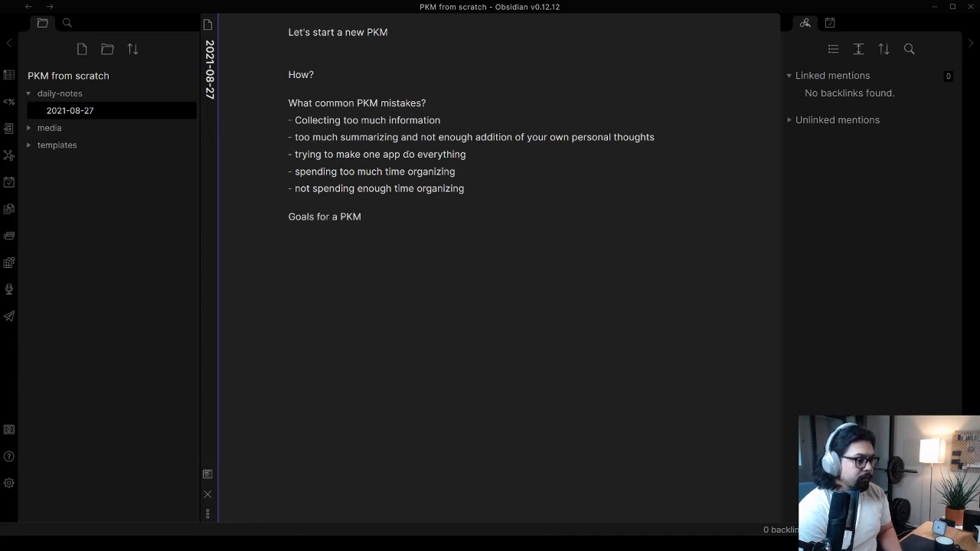
type("-")
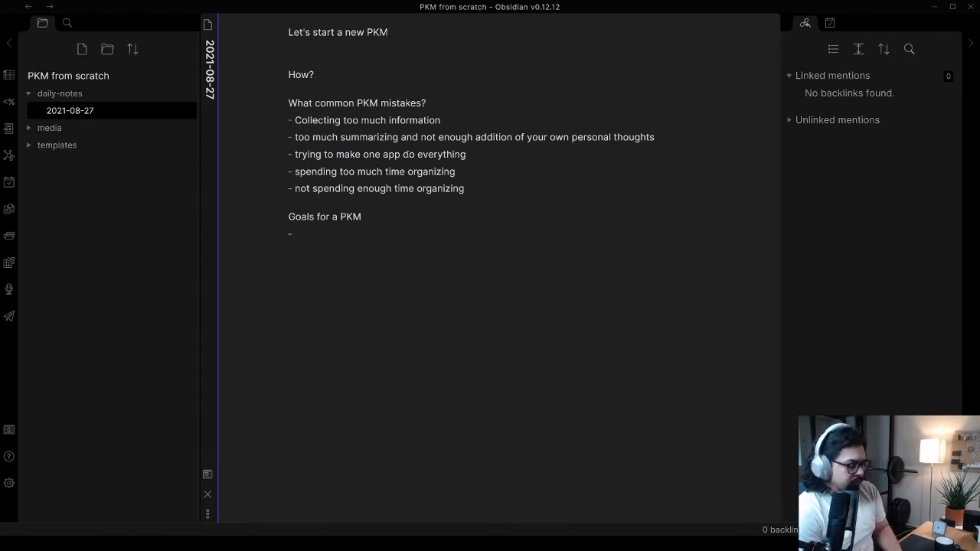
Add "organize interests and knowledge" as the first bullet under "Goals for a PKM"
type("gani")
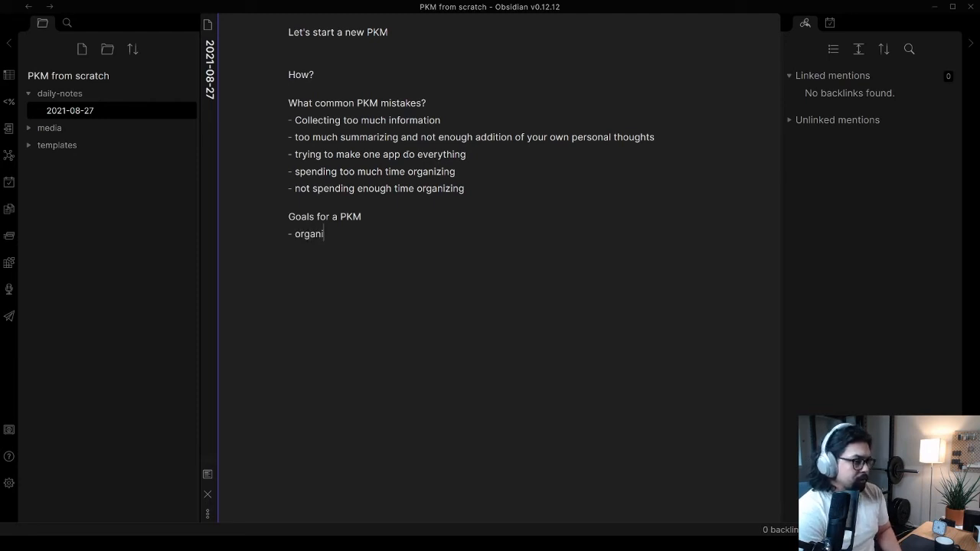
type("ze interes")
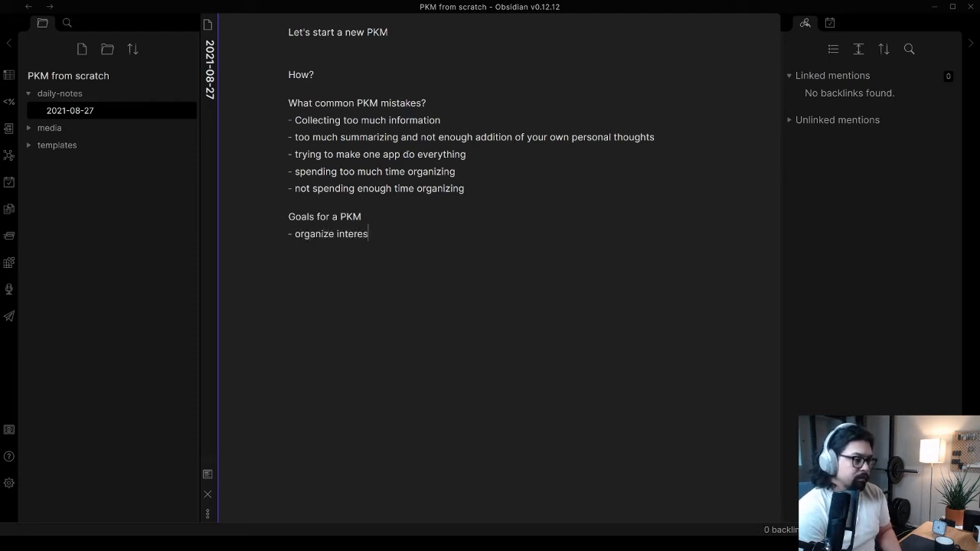
type("ts and knowledge")
Add "produce useful output" as the second bullet in the PKM goals list
key("Return")
type("produce useful output")
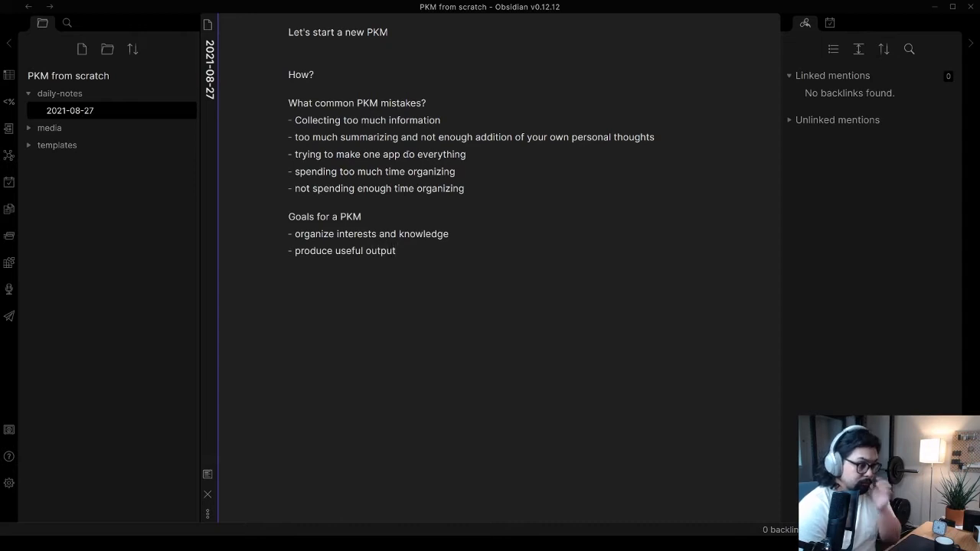
Add "improve thinking" as the third bullet in the PKM goals list
key("Return")
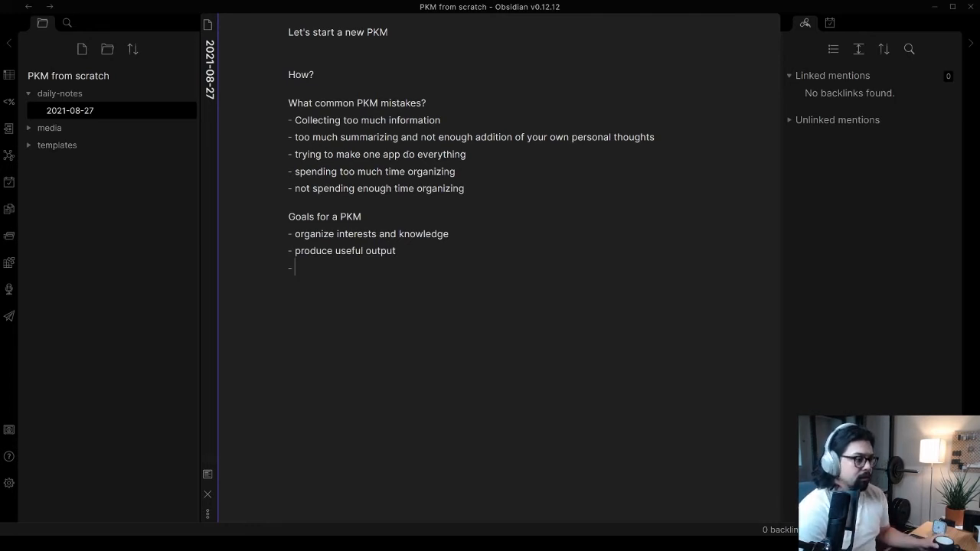
type("improve thinking")
key("Return")
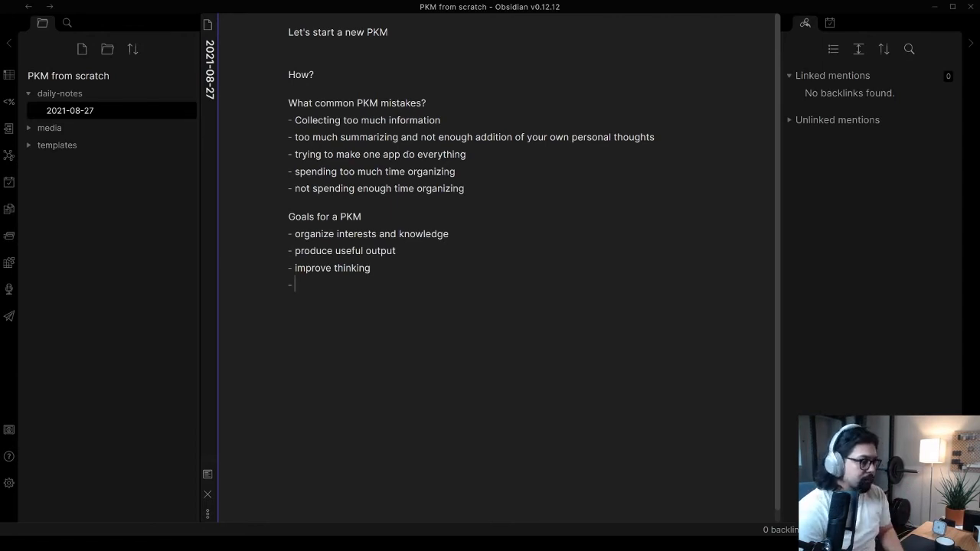
End the goals list and write "Make 100 notes!" as a separate paragraph below it
key("Return")
key("BackSpace")
key("BackSpace")
key("BackSpace")
key("Return")
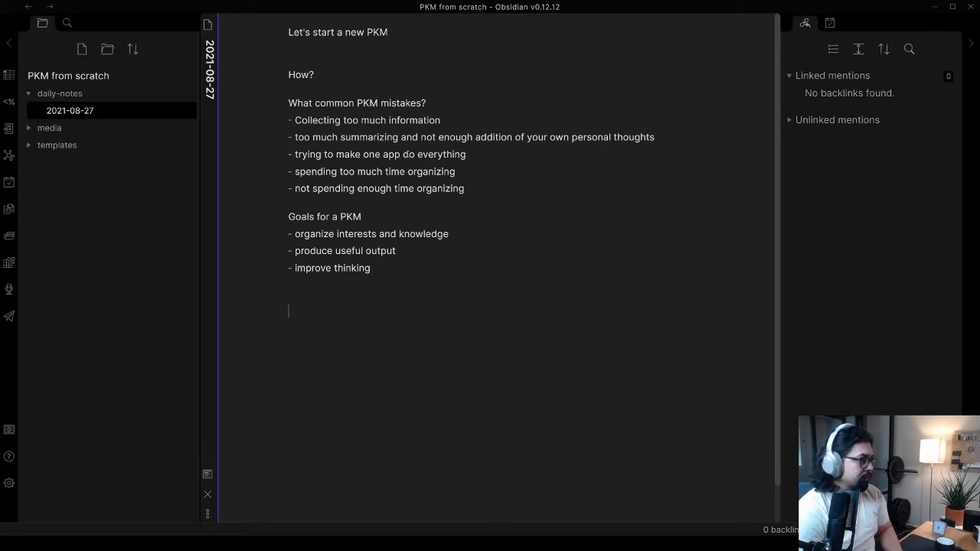
type("Make 100 notes")
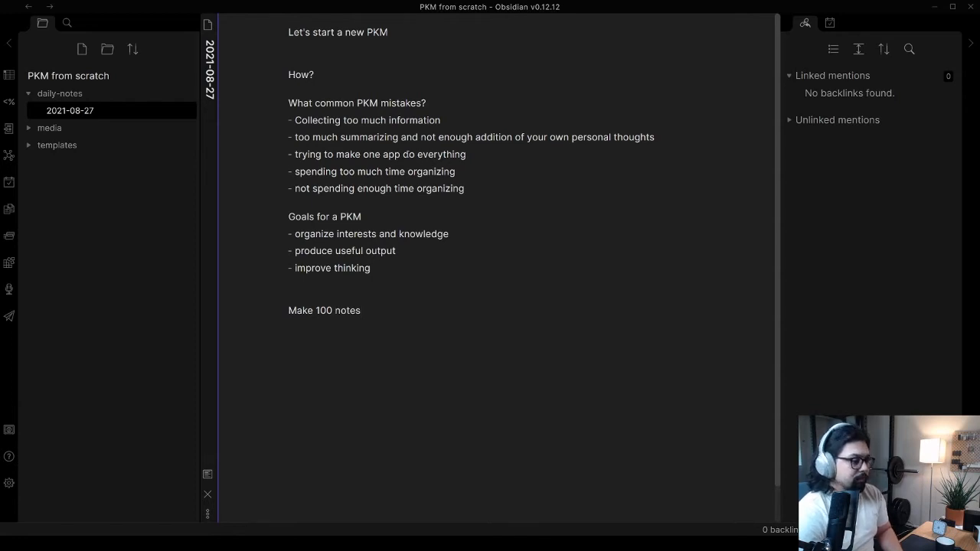
type("! ")
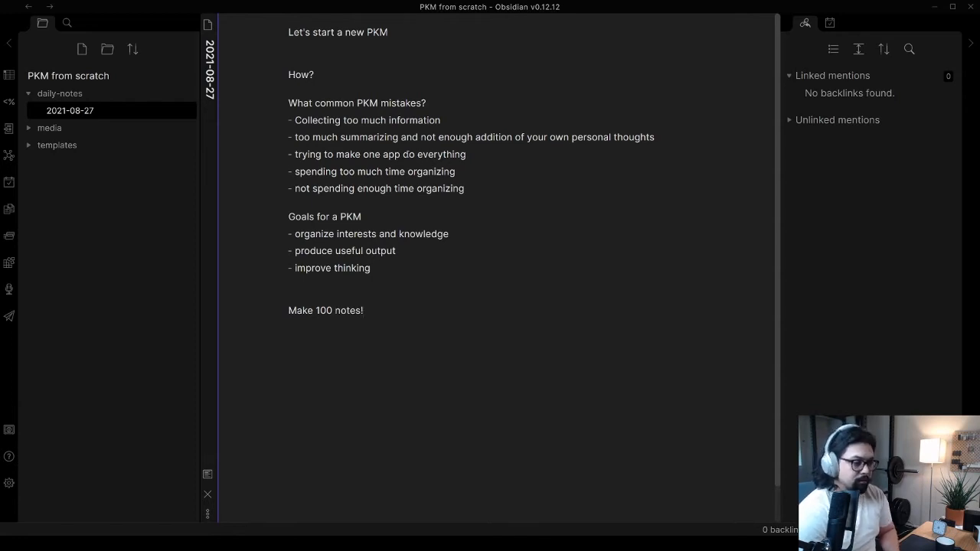
type("Then we ")
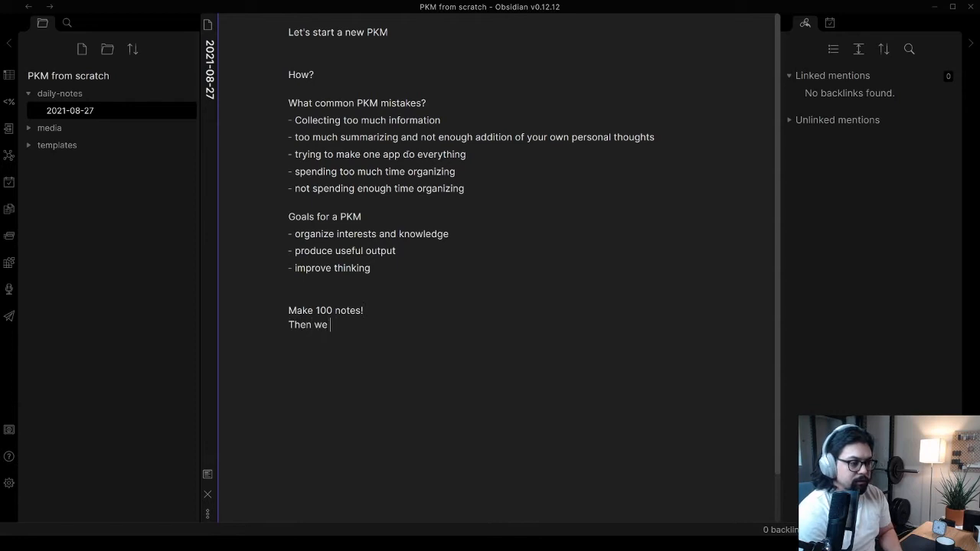
type("can see how they ")
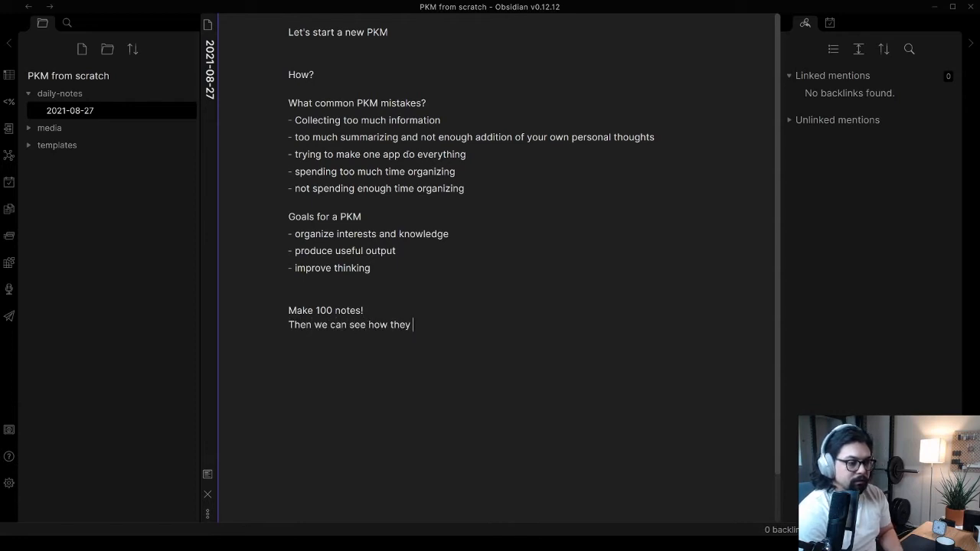
type("come together")
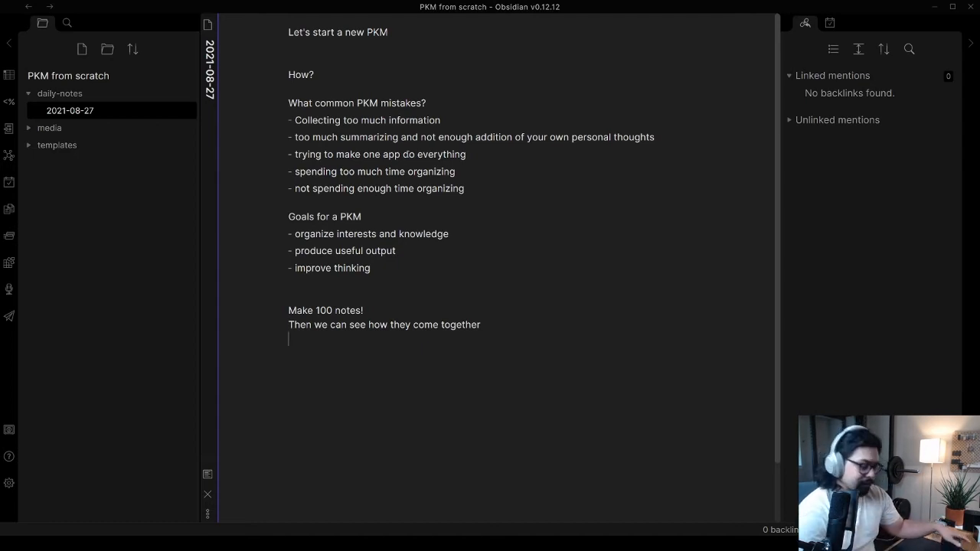
Write "Project oriented!" as a new paragraph at the end of the daily note
key("Return")
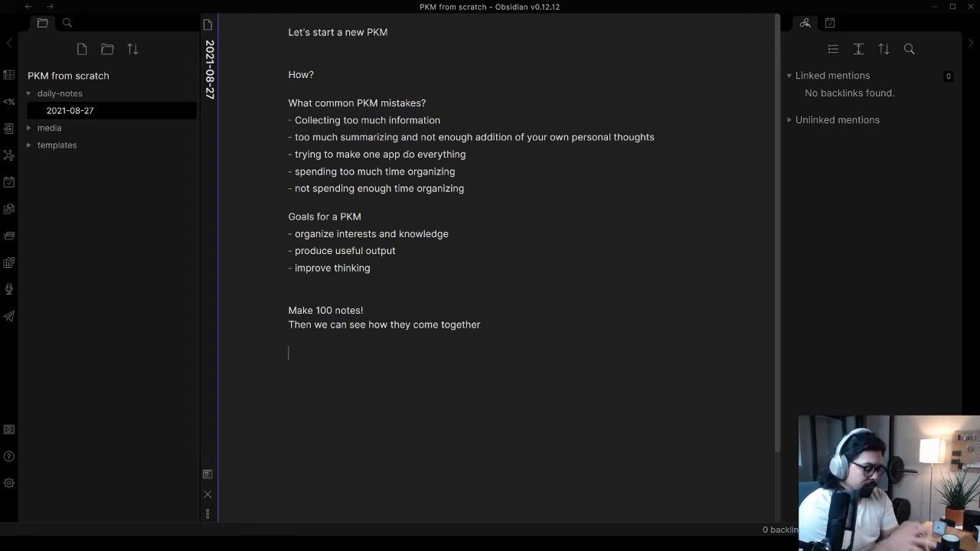
type("Proje")
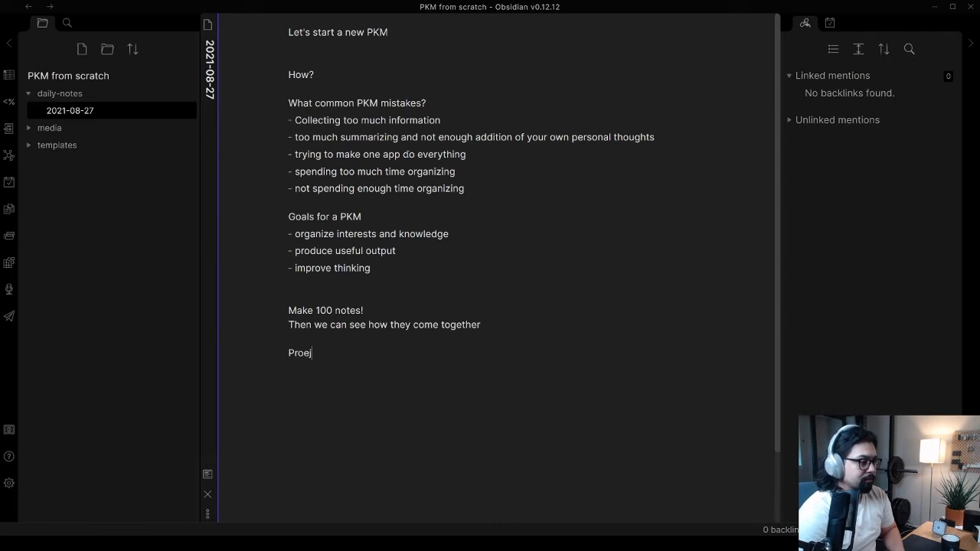
type("ct oriente")
key("BackSpace")
key("BackSpace")
key("BackSpace")
type("ented!")
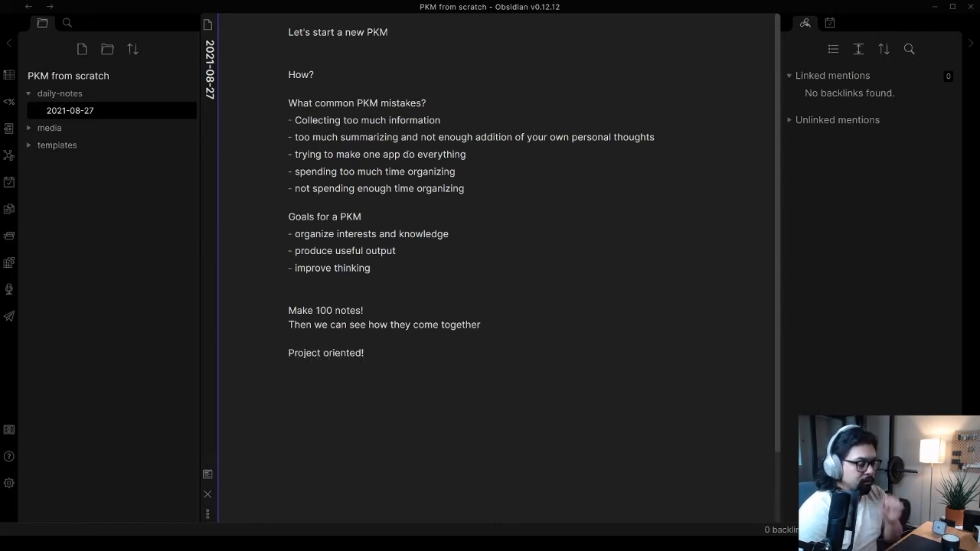
key("Return")
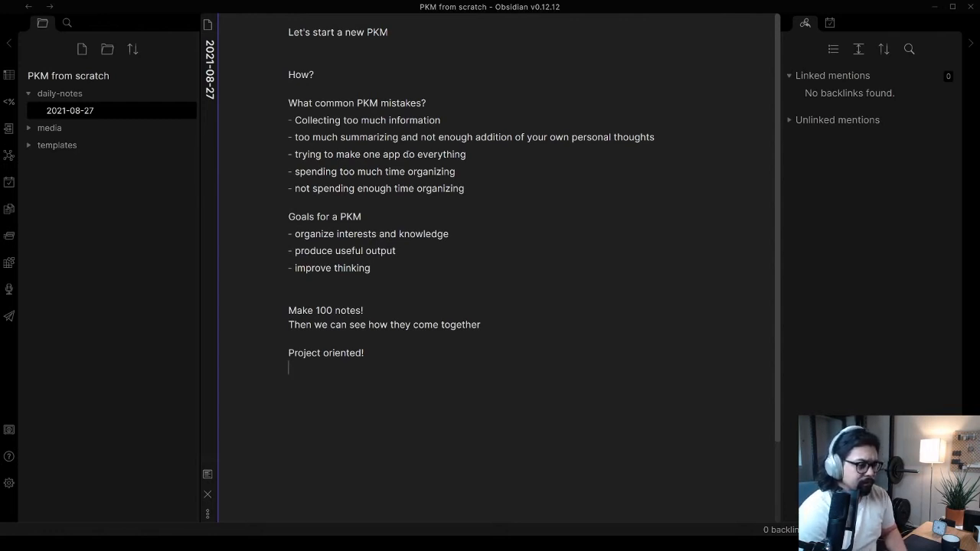
left_click_drag(372, 310, 290, 311)
left_click(383, 309)
triple_click(383, 309)
left_click(413, 324)
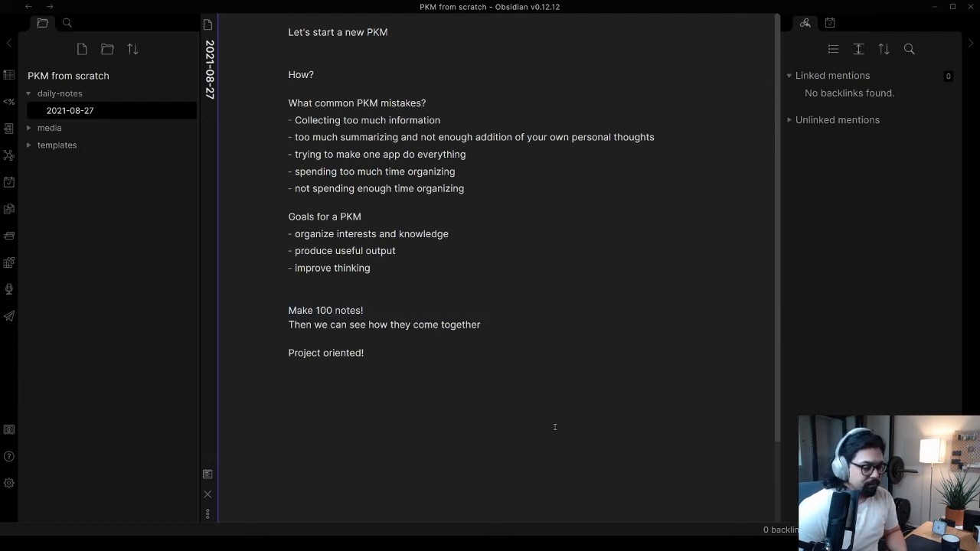
left_click(425, 409)
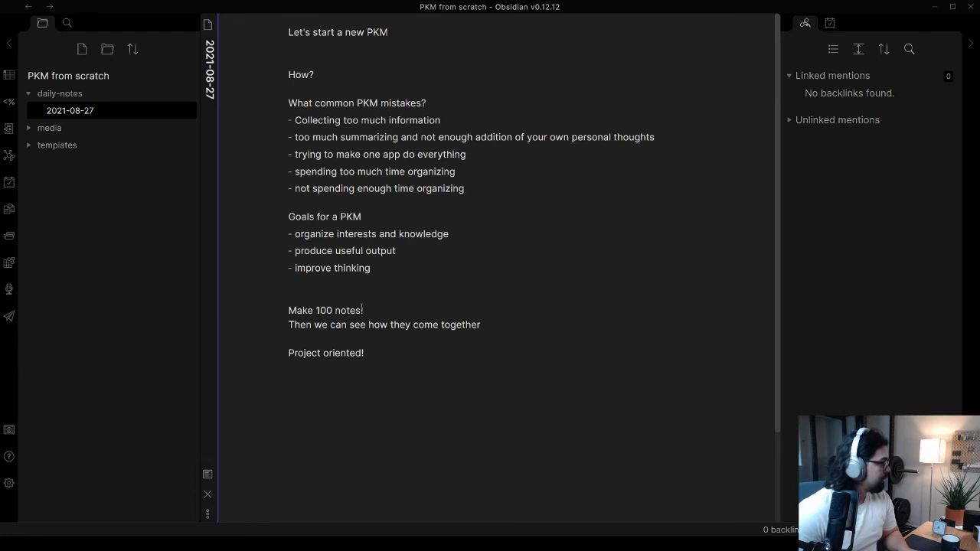
Turn the text "Make 100 notes" into an internal link, excluding the exclamation mark, and open the linked note
left_click_drag(363, 310, 288, 311)
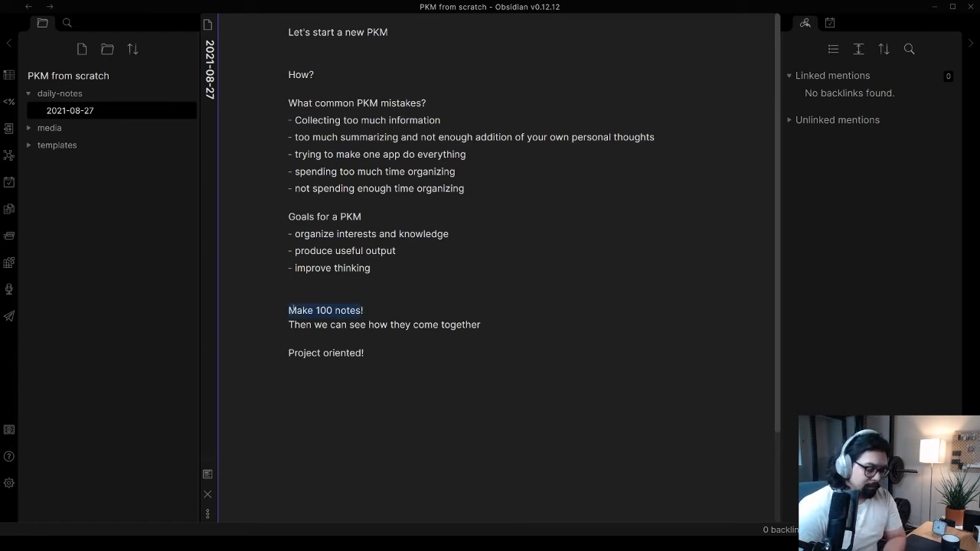
type("[[")
left_click(347, 310)
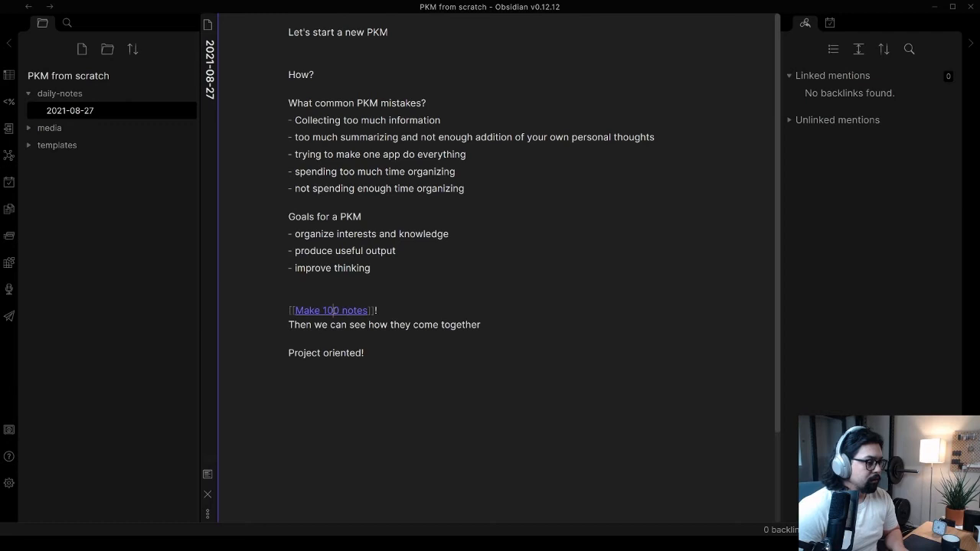
left_click(333, 310, "ctrl")
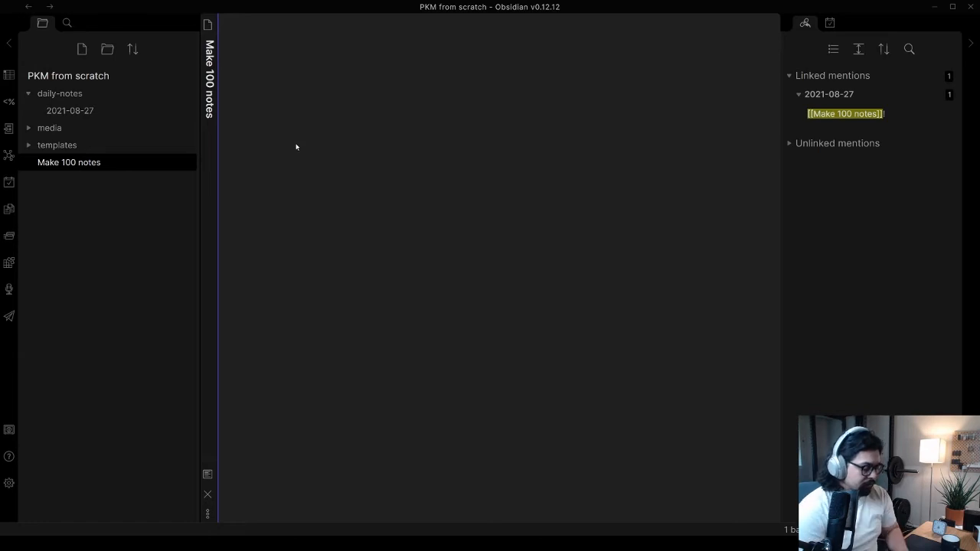
Write the level-one heading "Make 100 Notes" in the new note
type("# Make 100 Notes")
key("Return")
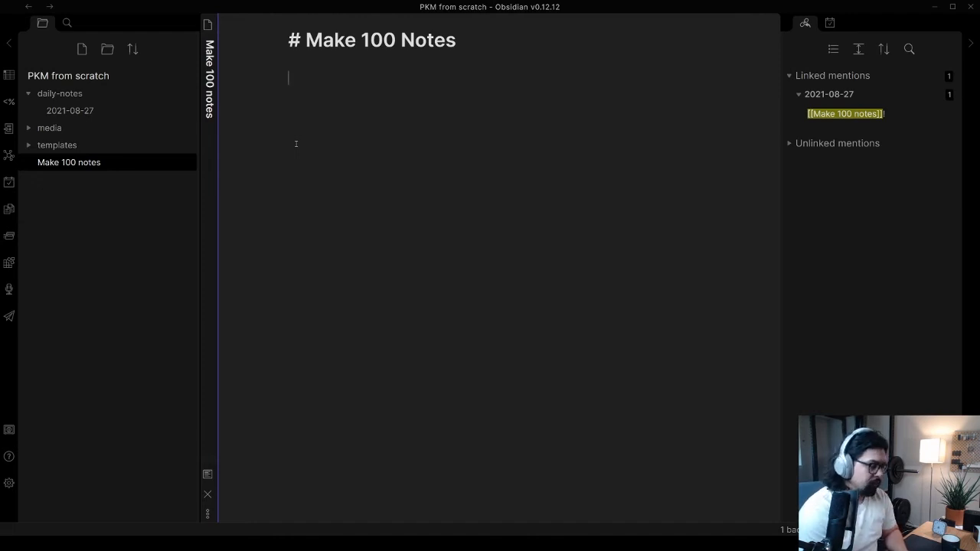
type("Thi")
key("BackSpace")
key("BackSpace")
key("BackSpace")
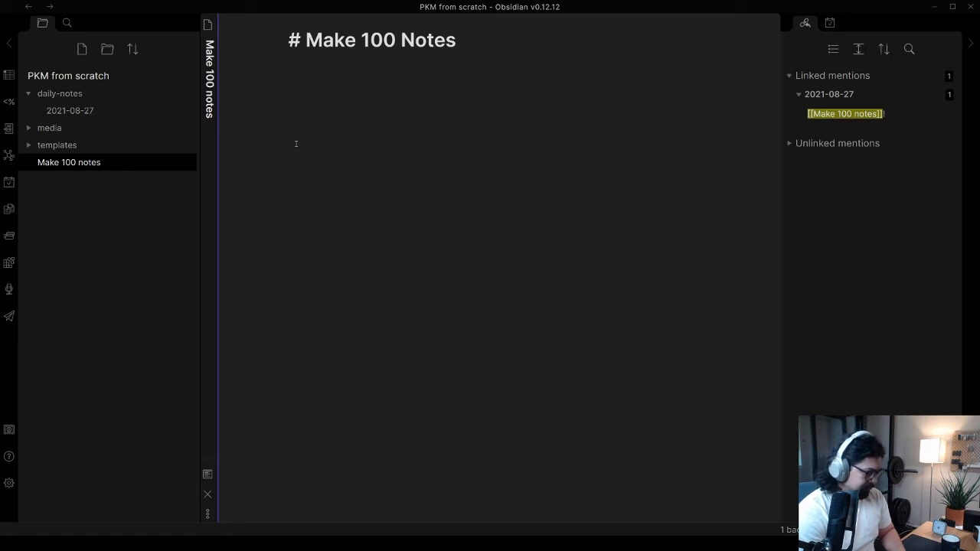
Write "We're going to make 100 notes, see how they do, see how they interact with each other, and learn how to build a PKM together."
type("We're goin")
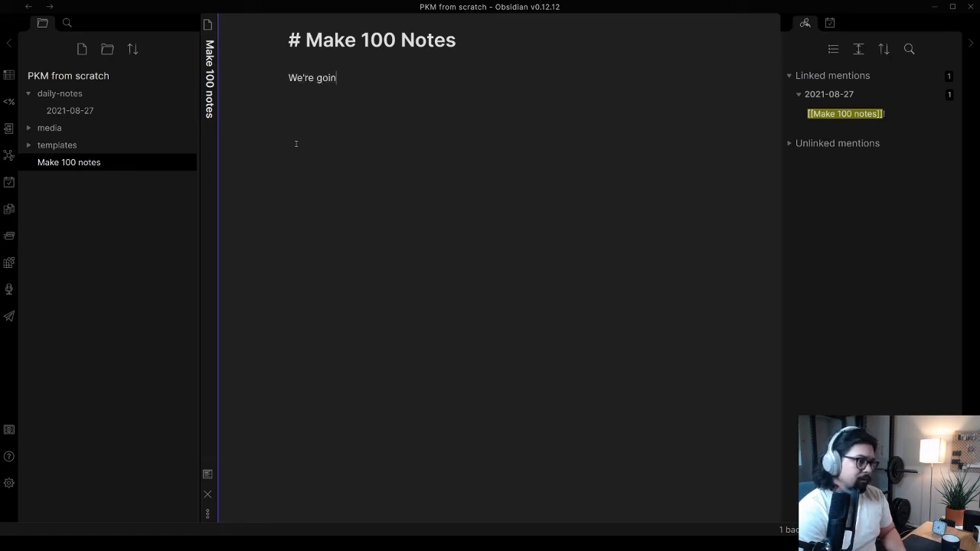
type("g to make")
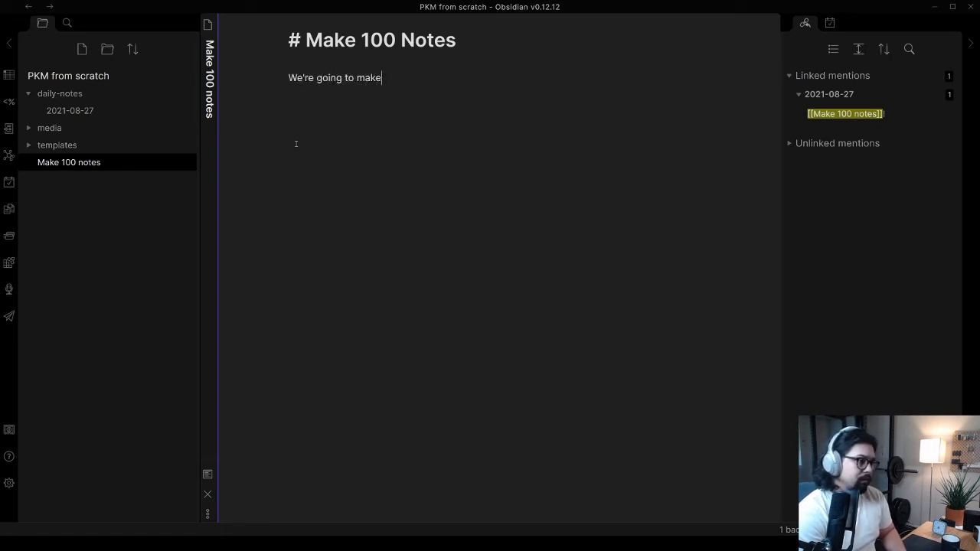
type(" 100 notes, see how they")
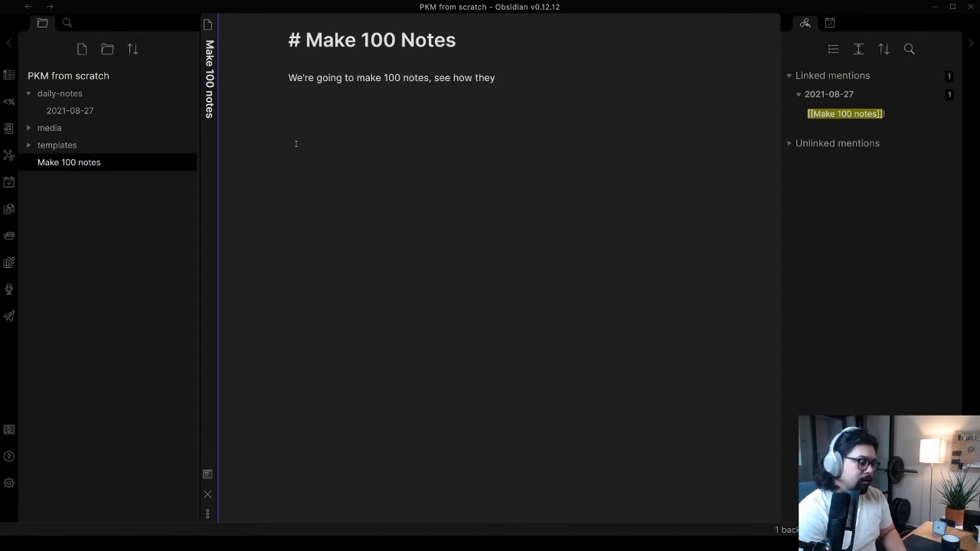
type(" do,")
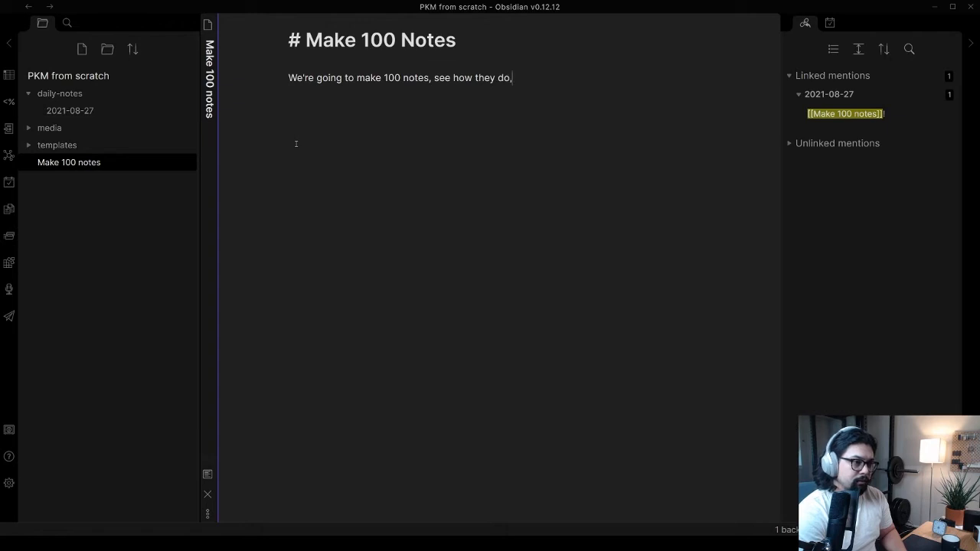
type(" see how the")
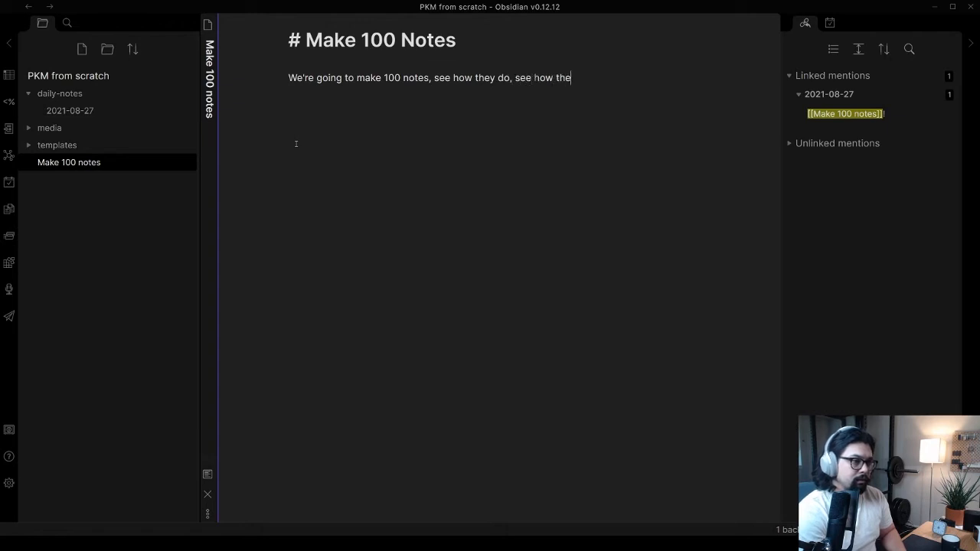
type("y interact w")
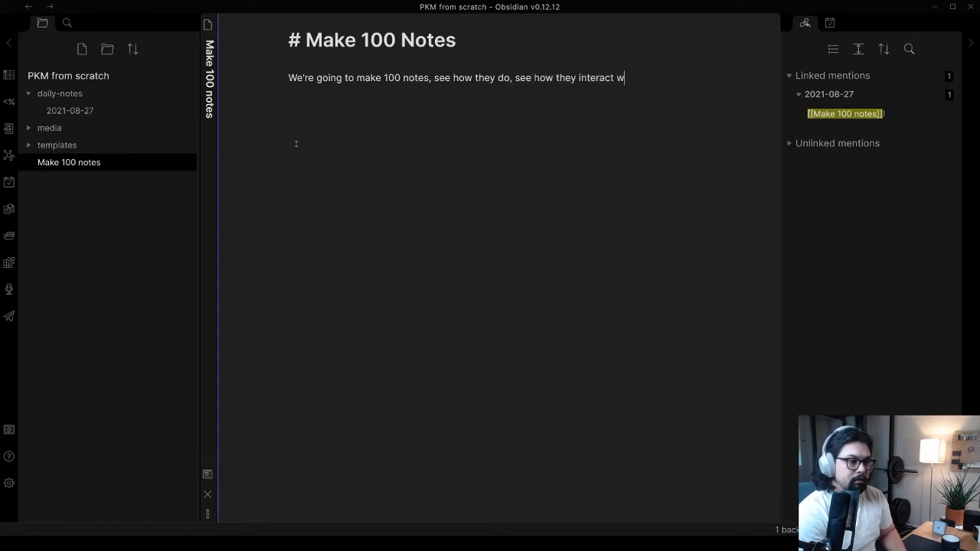
type("ith each other")
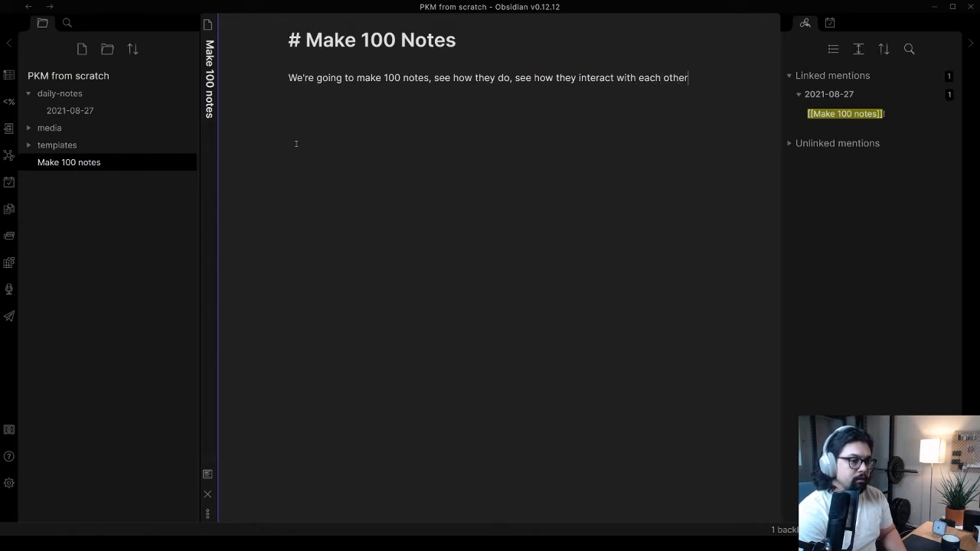
type(", and learn how ")
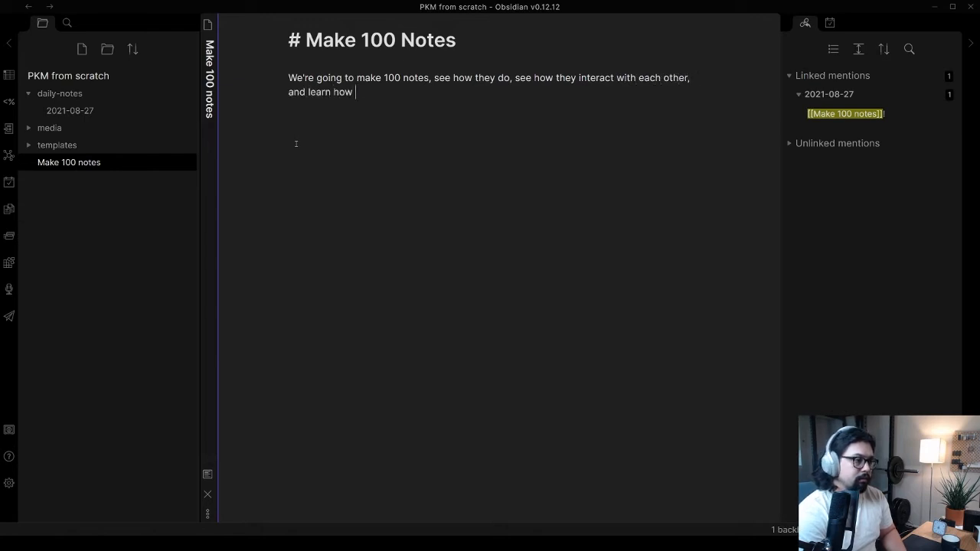
type("to build a PKM")
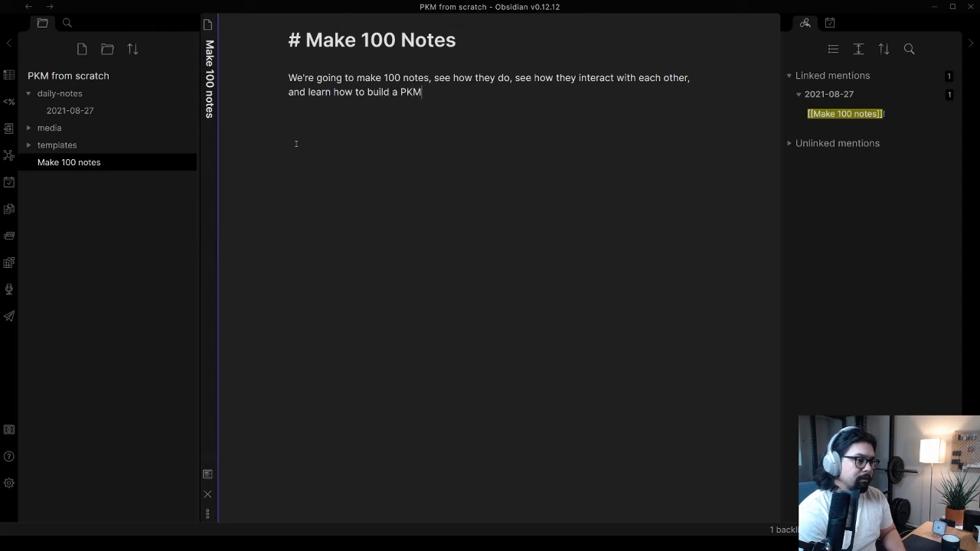
type(" together.")
Add the line "From: [[Do 100 x]]" below the introductory paragraph of the Make 100 notes note, leaving space between them
key("Return")
key("Return")
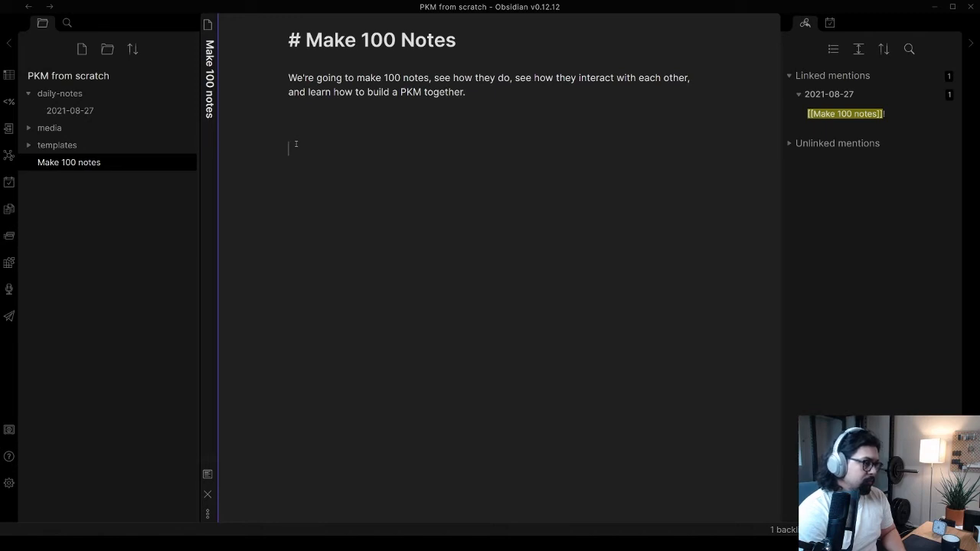
type("Fis")
key("BackSpace")
key("BackSpace")
key("BackSpace")
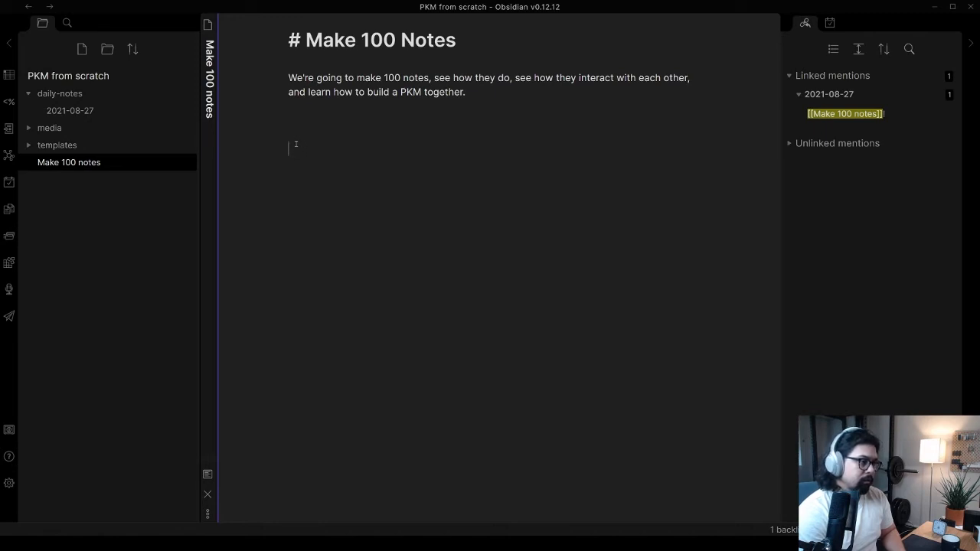
type("From: ")
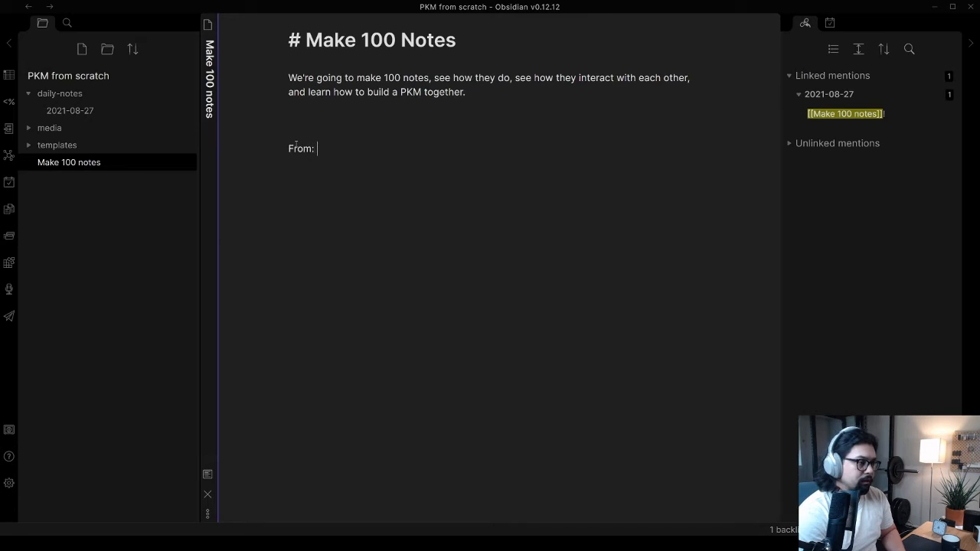
type("[[Make")
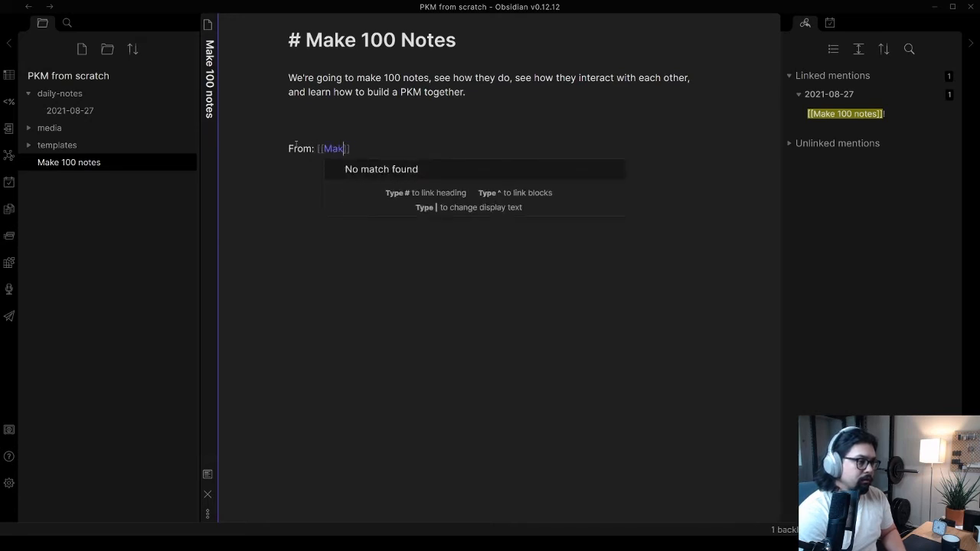
key("BackSpace")
key("BackSpace")
key("BackSpace")
key("BackSpace")
type("Do 100")
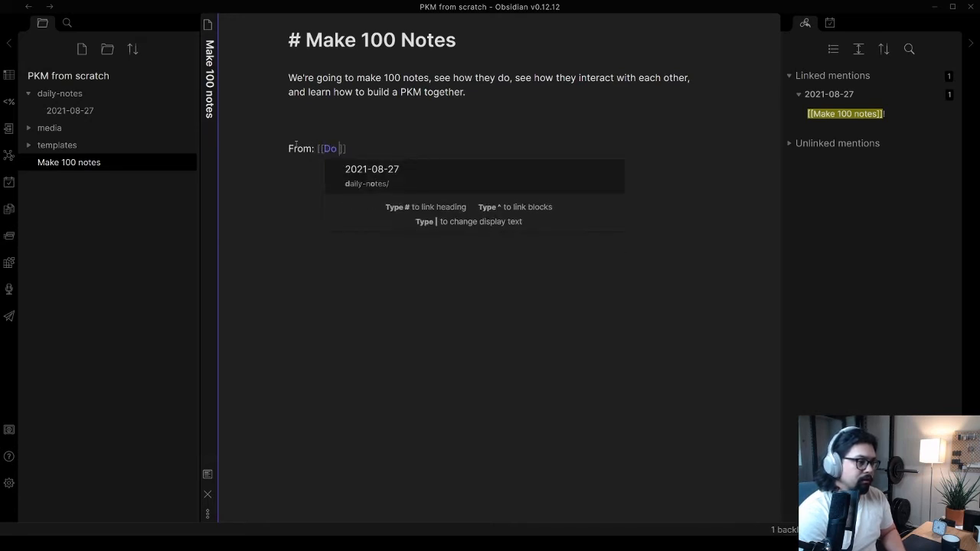
type(" x")
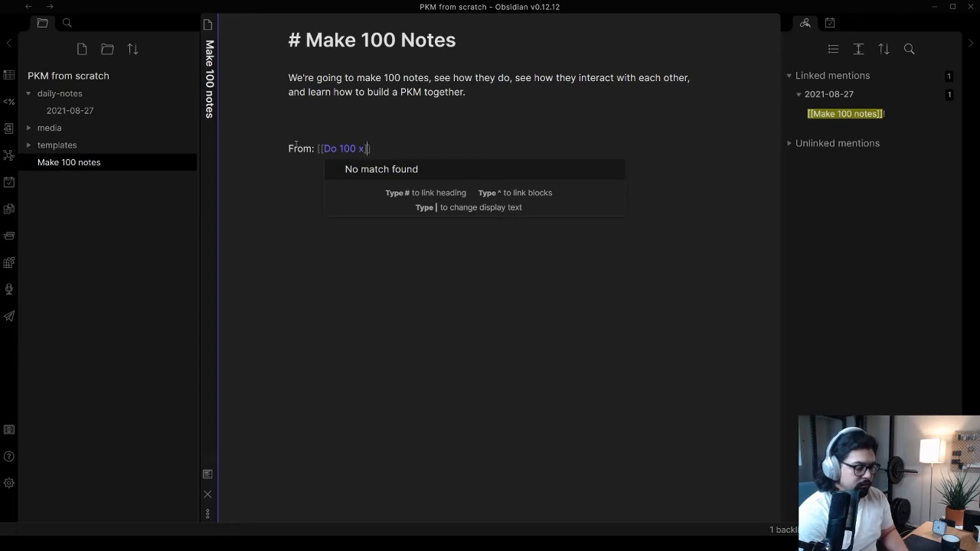
key("End")
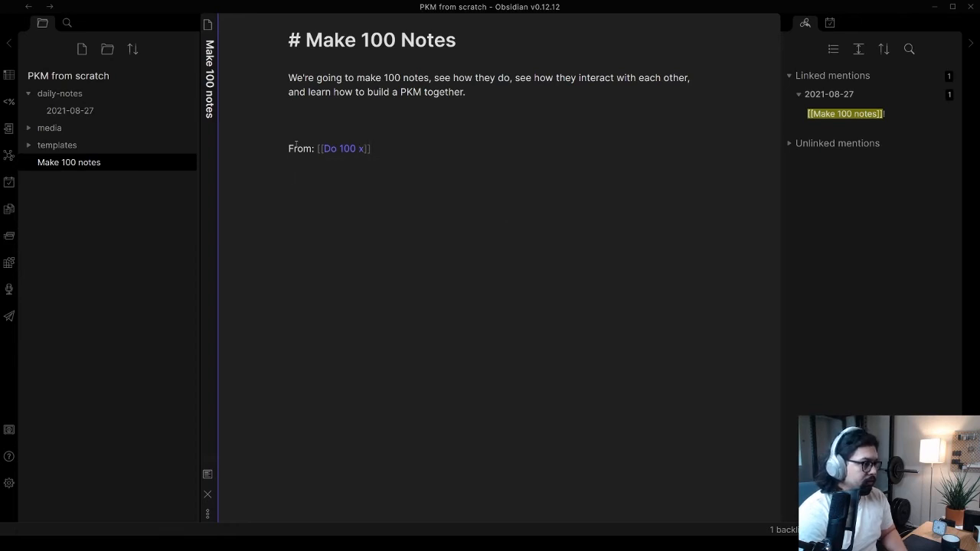
key("BackSpace")
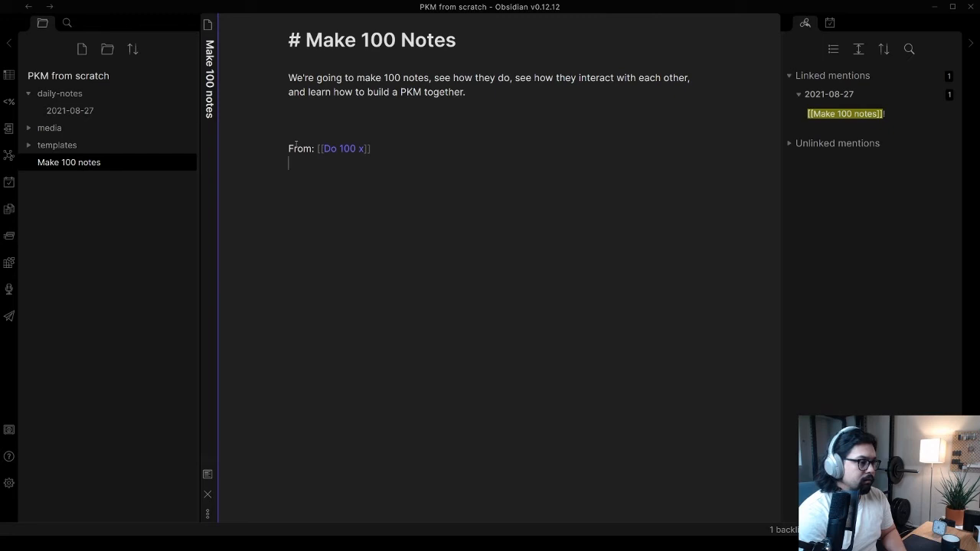
Open the linked Do 100 x note and write the level-one heading "Do 100 x" in it
left_click(348, 147, "ctrl")
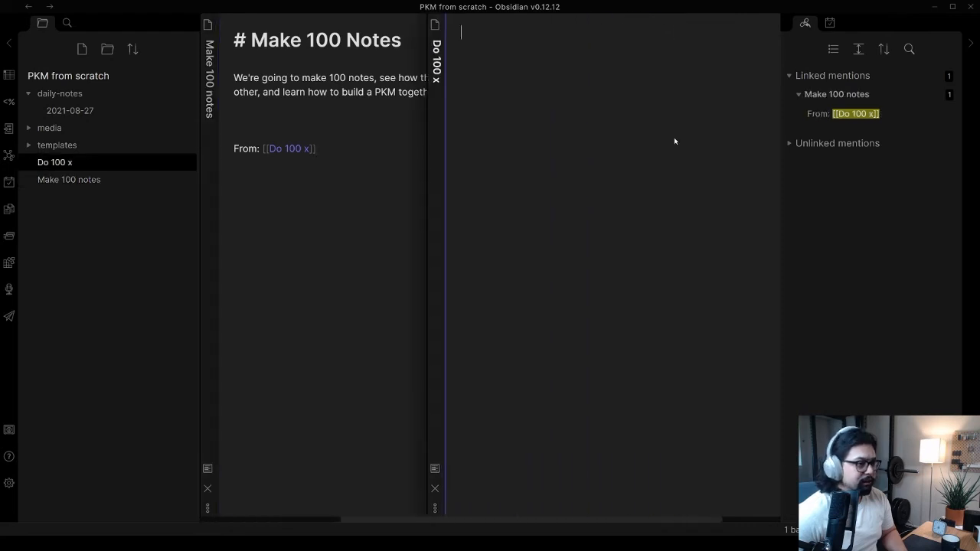
left_click(394, 111)
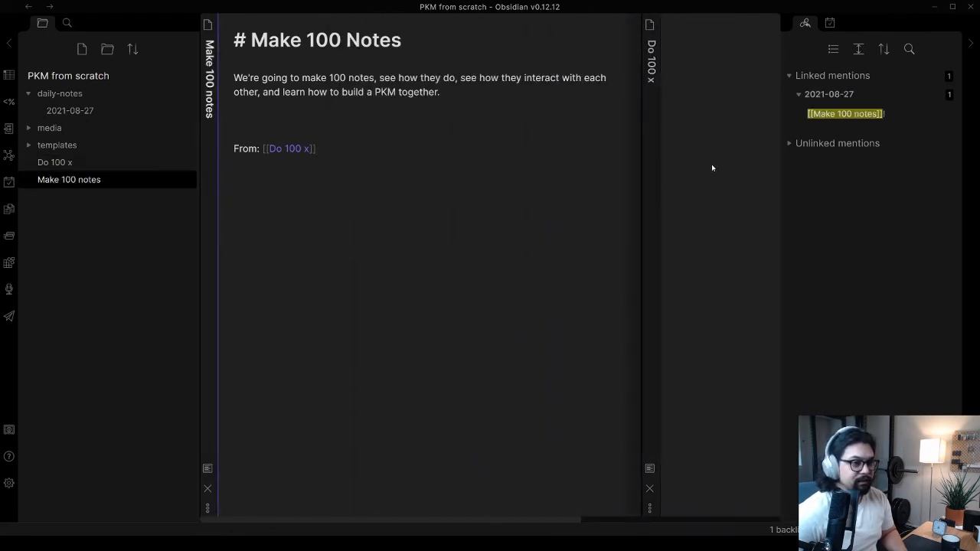
left_click(667, 154)
type("# Do 100 x")
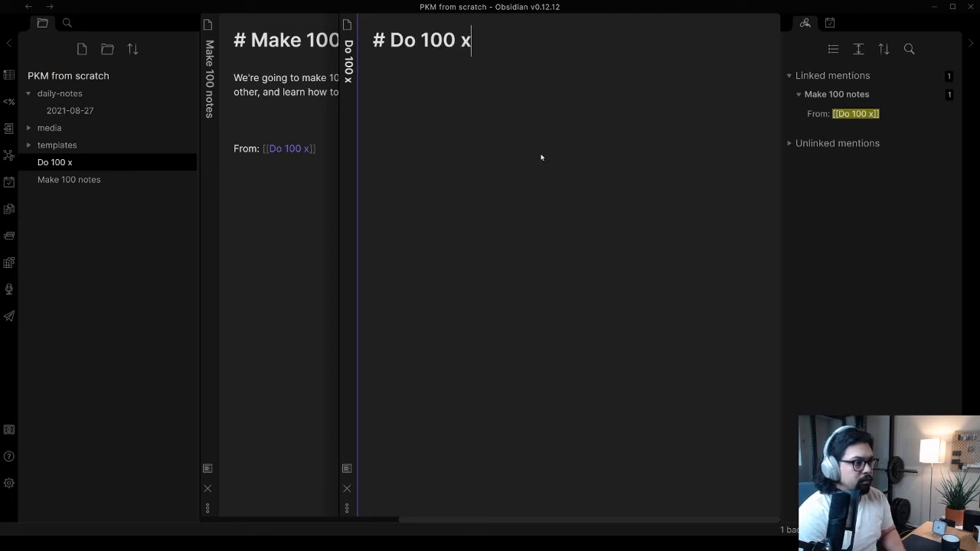
key("Return")
Write a "from:" line under the heading with an internal link to the idea originator's @ handle
type("F")
key("BackSpace")
type("from:")
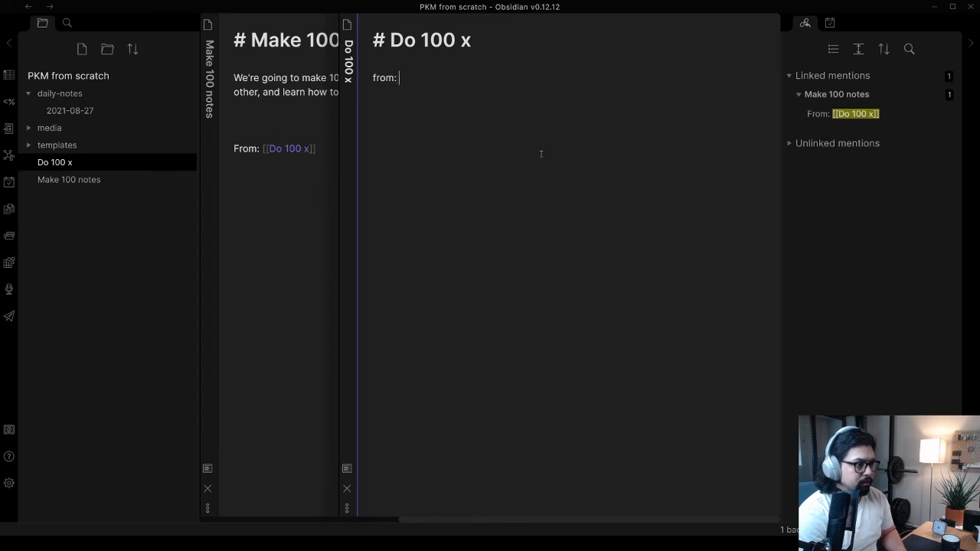
type(" [[@visakanv")
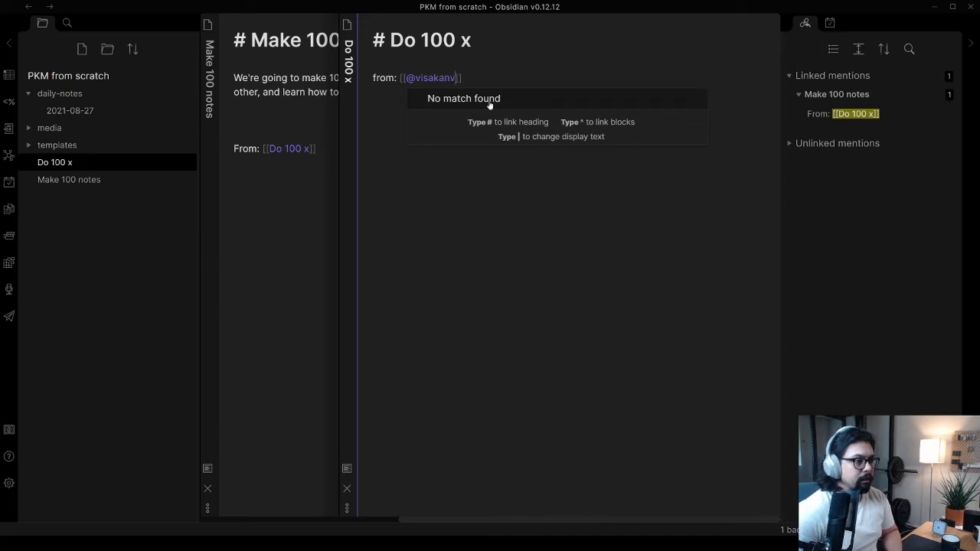
left_click(478, 78)
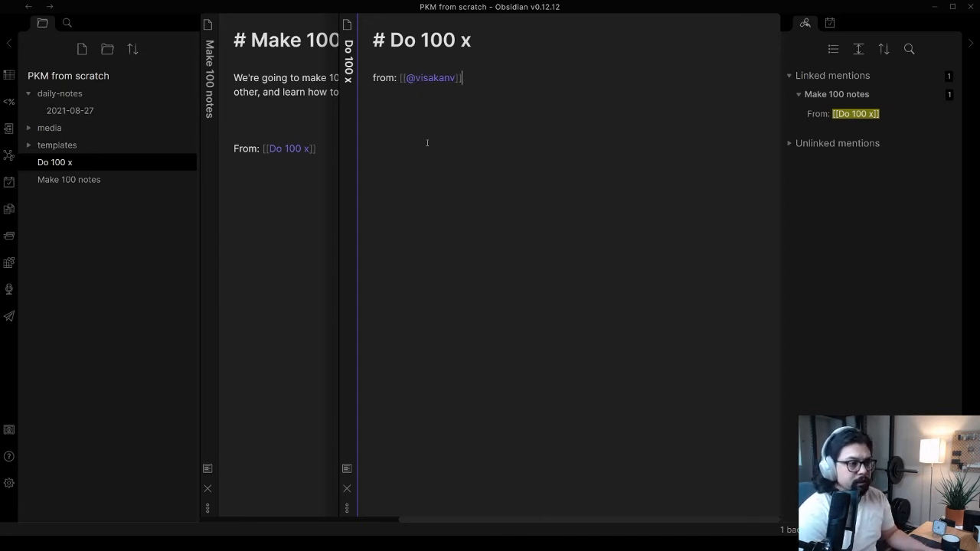
key("Return")
type("[[")
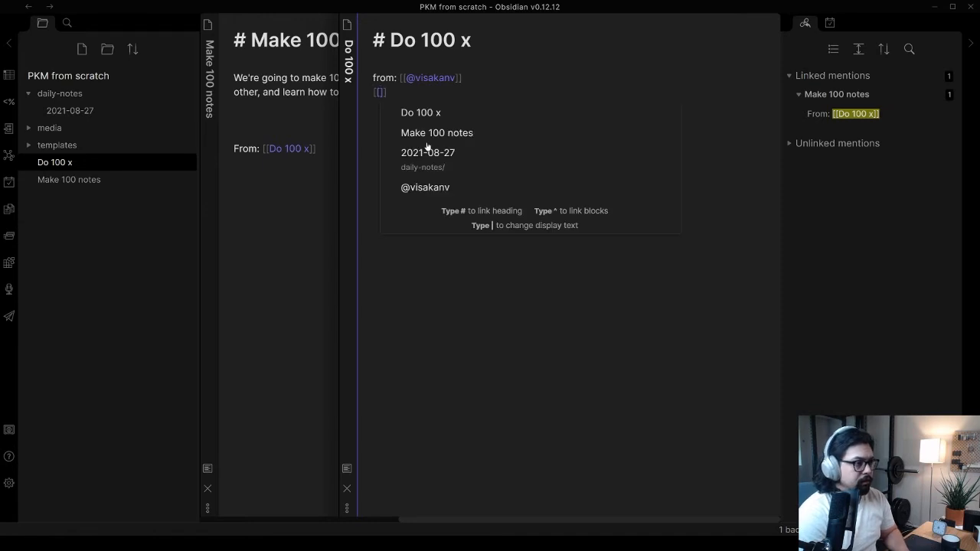
type("@")
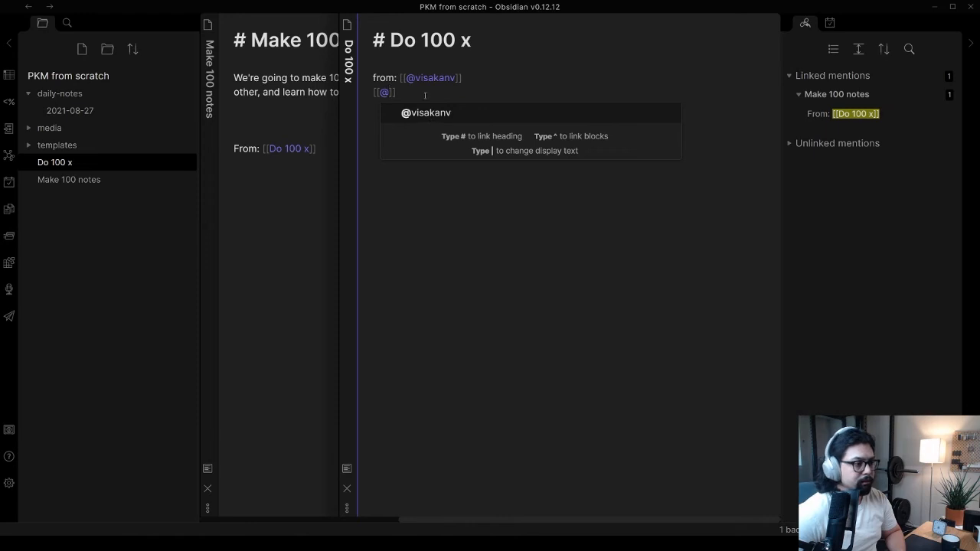
key("Escape")
key("BackSpace")
key("BackSpace")
key("BackSpace")
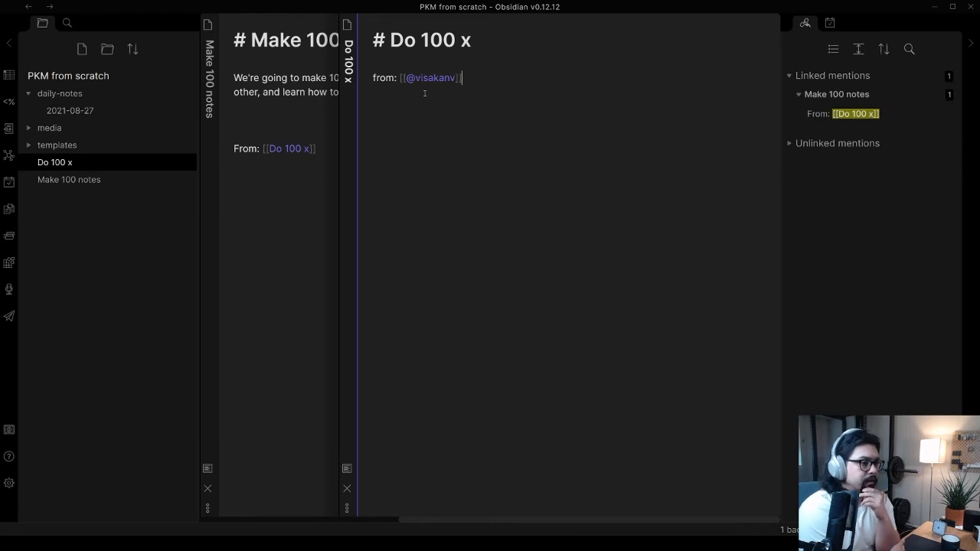
Add the line "related to: [[10,000 hours rule]]" below the "from:" line, separated by a blank line
key("Return")
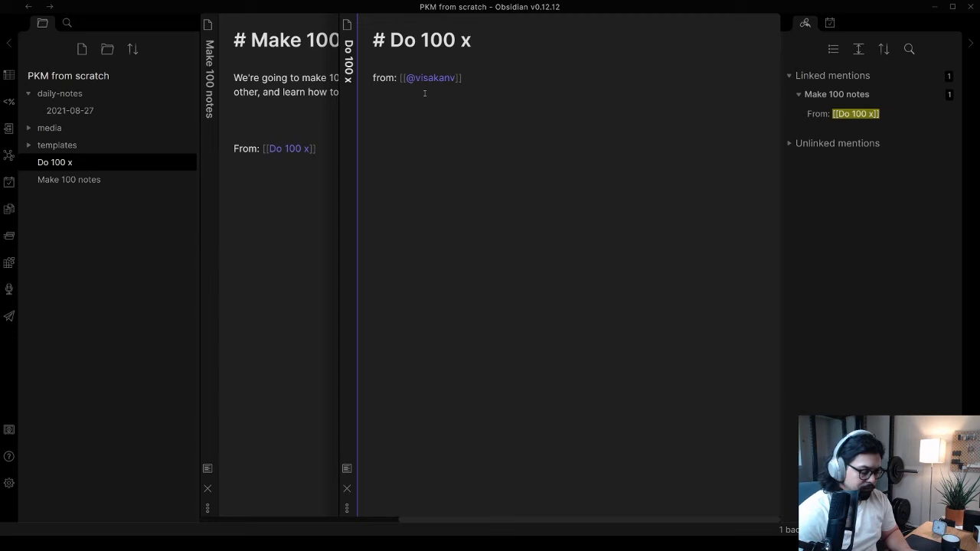
key("Up")
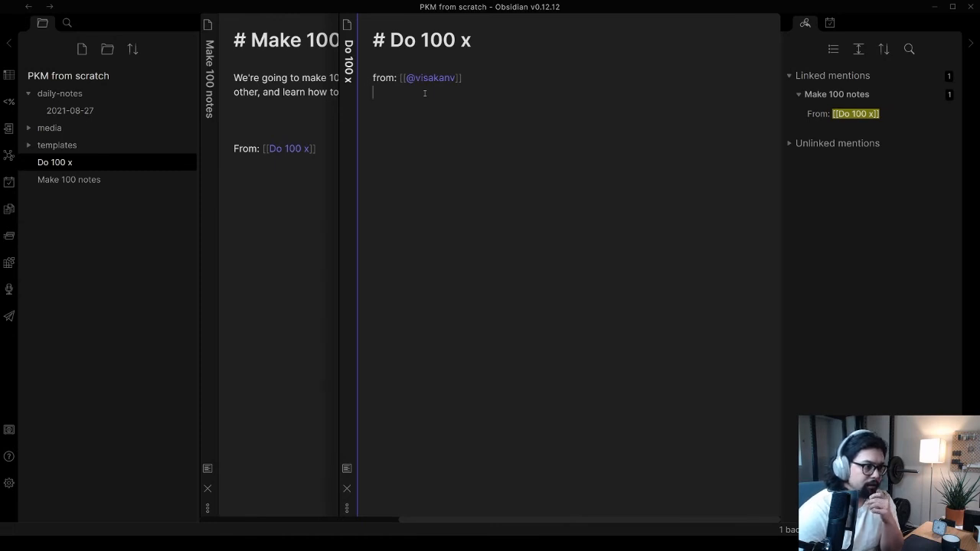
type("relat")
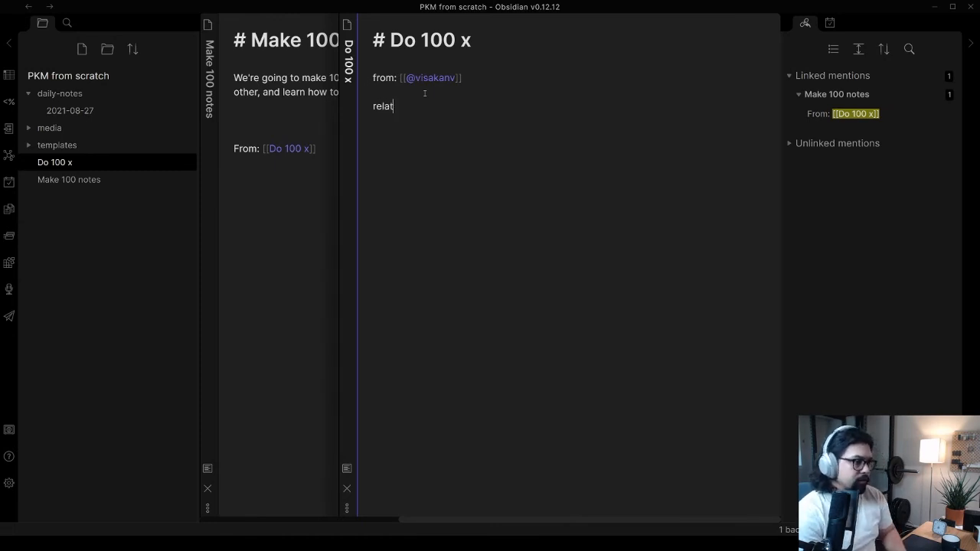
type("ed to: ")
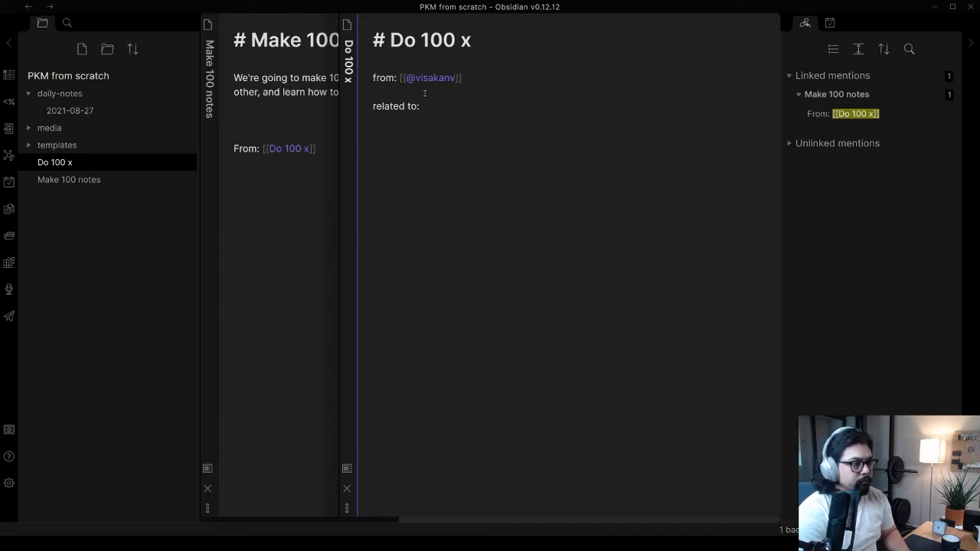
type("[")
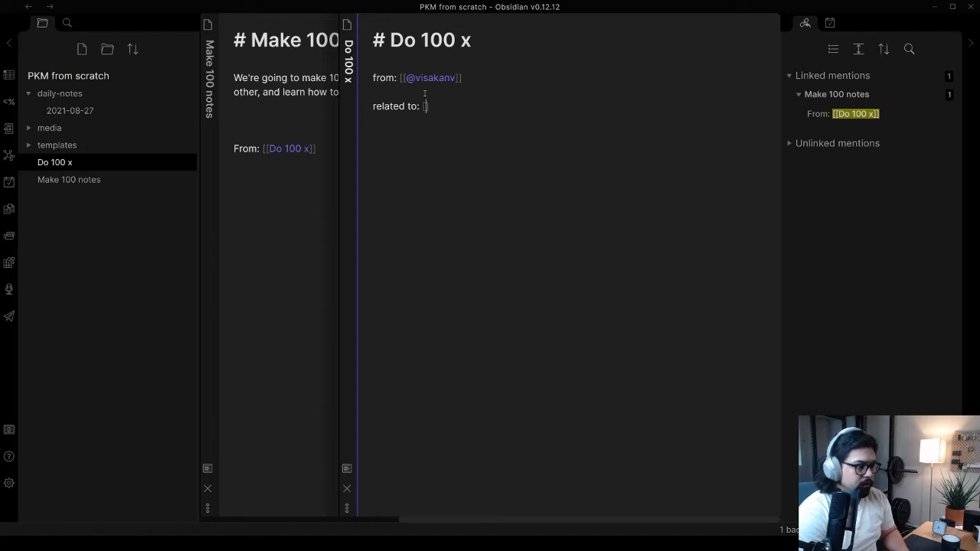
type("[10,000 hours rul")
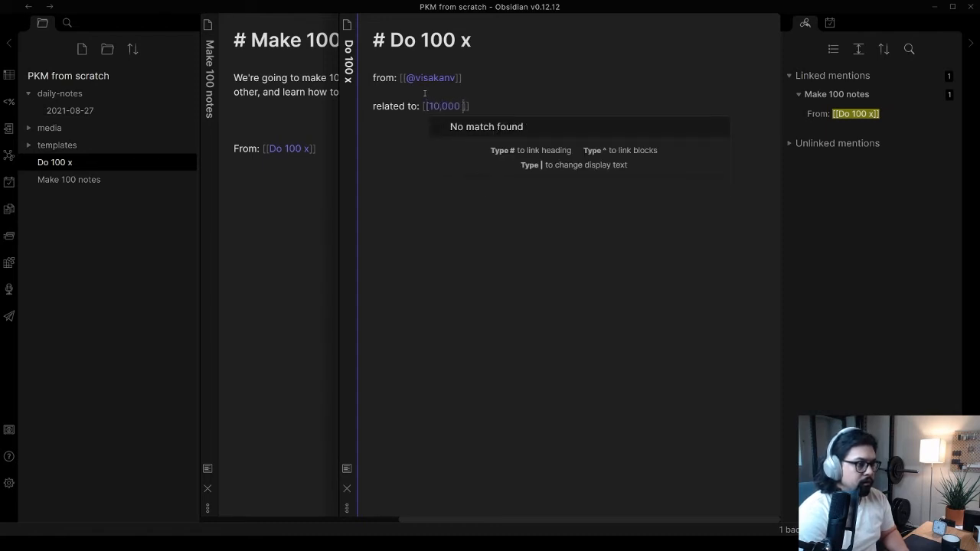
type("e")
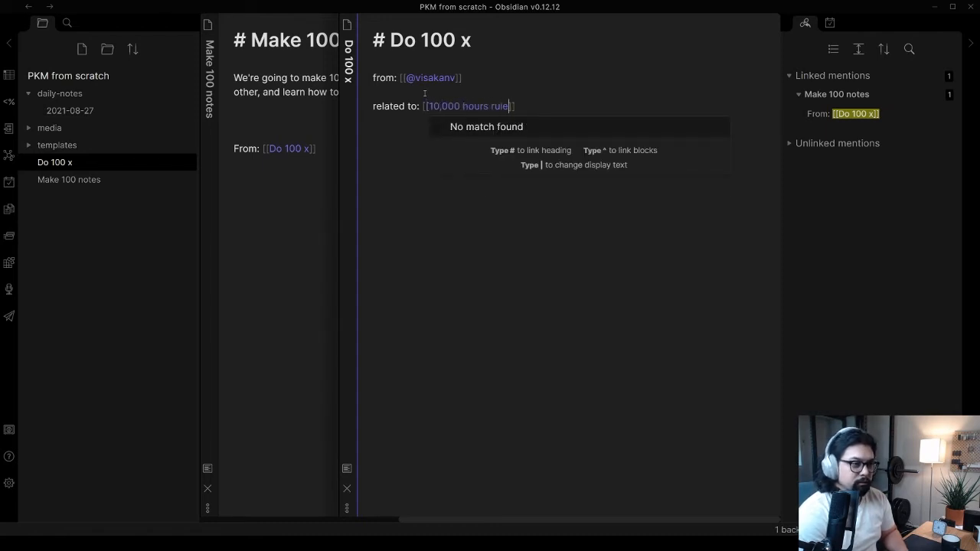
Add the internal link "[[skill development]]" on a new line under the "related to:" line
key("Return")
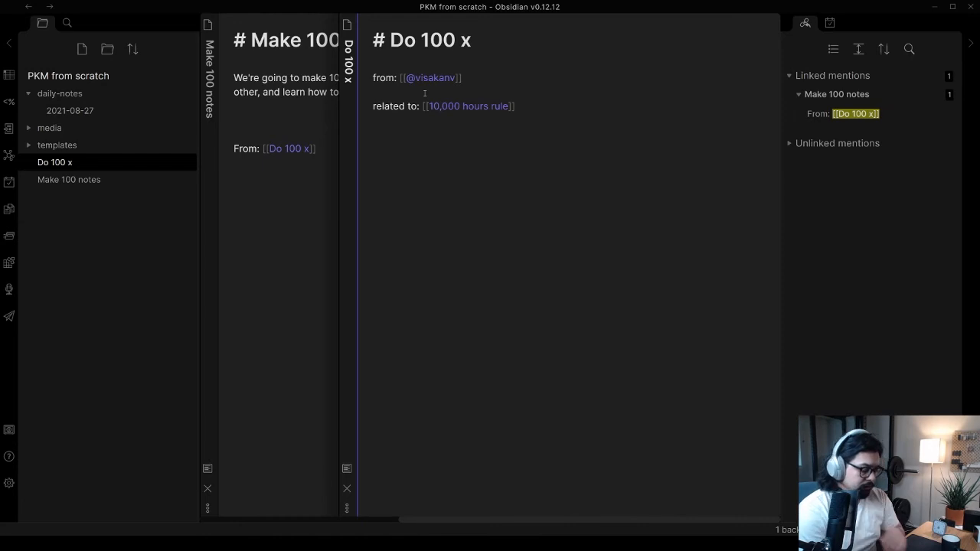
type("[[")
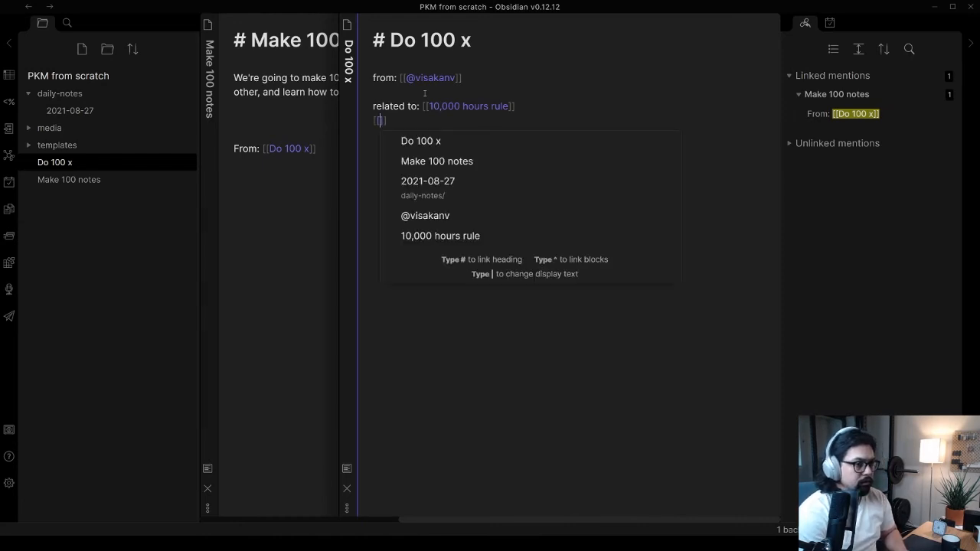
type("skill devel")
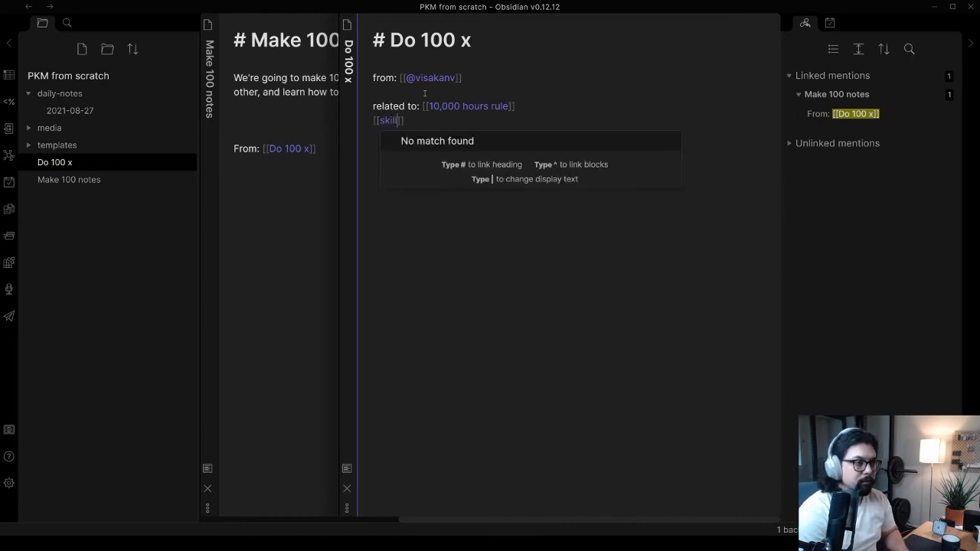
type("opment")
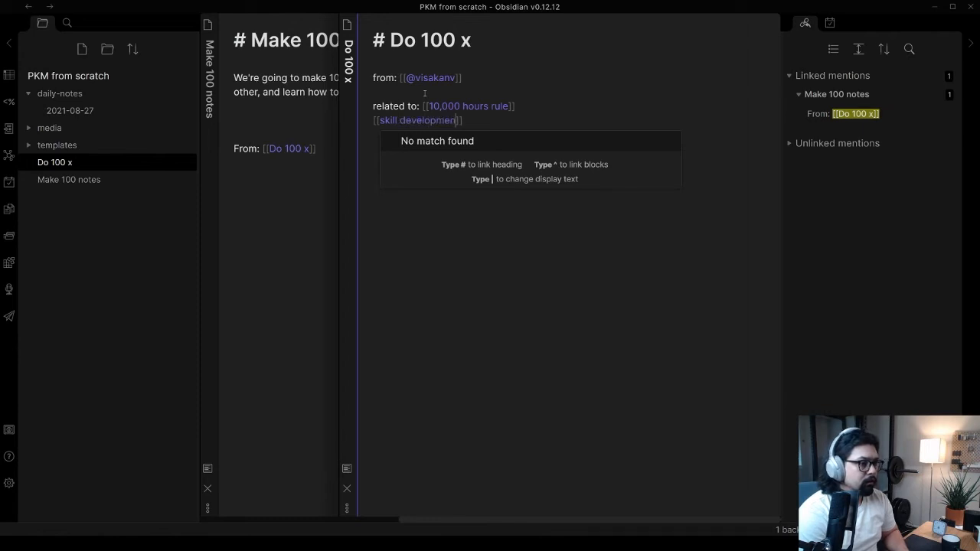
key("Return")
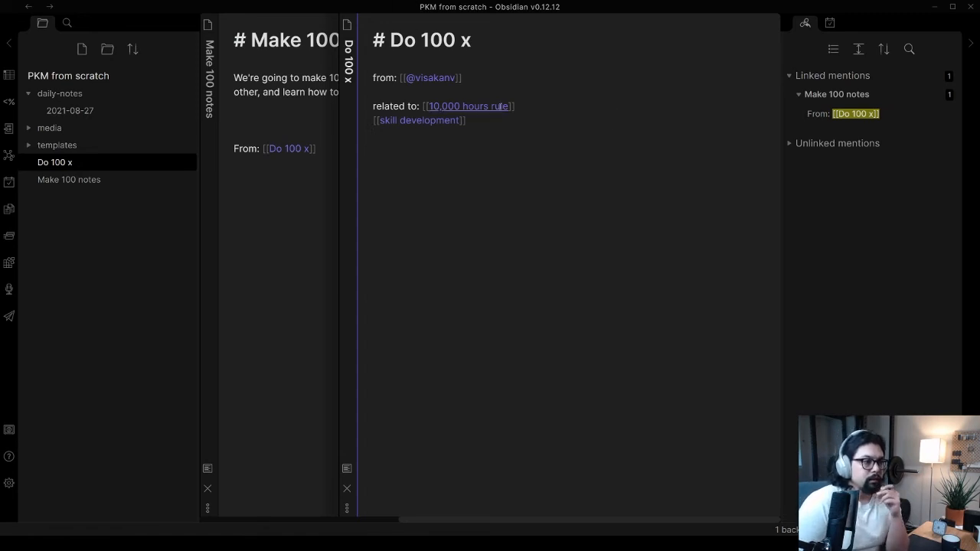
Review the "From:" link in Make 100 notes and the "from:" and "related to:" labels in Do 100 x
left_click(269, 209)
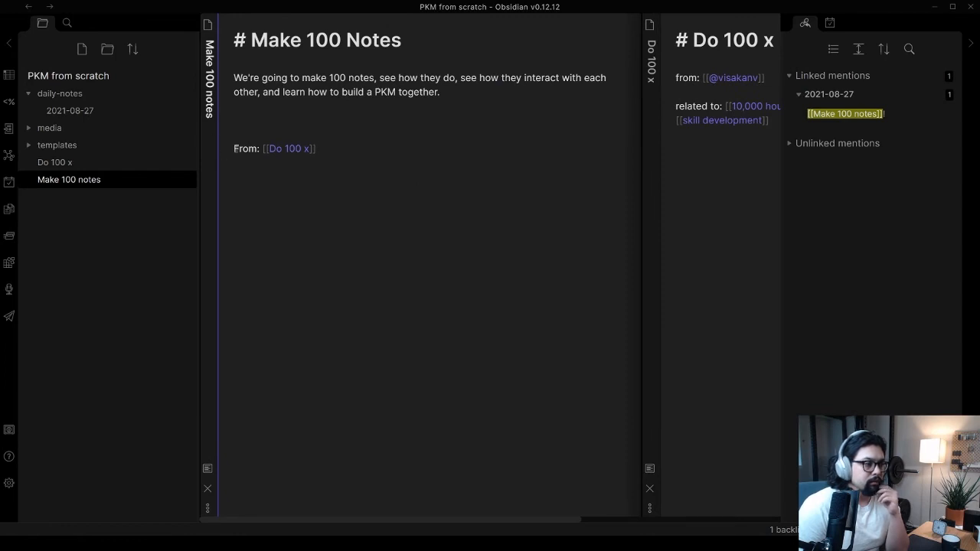
left_click(702, 181)
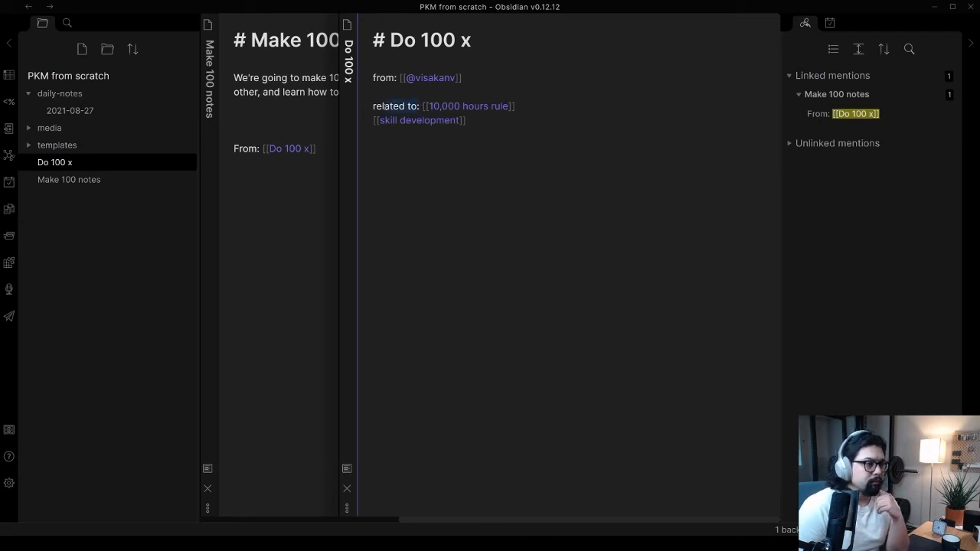
left_click(494, 134)
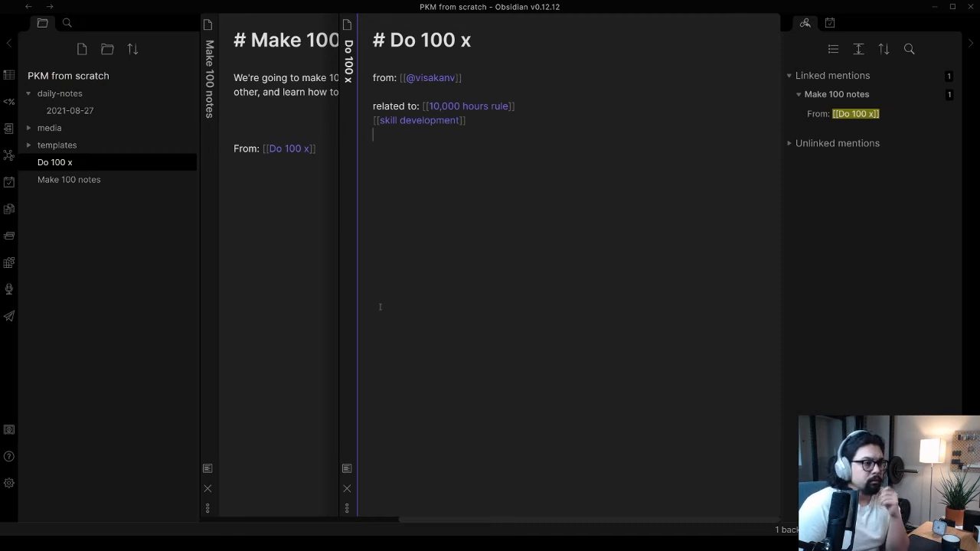
left_click_drag(398, 78, 374, 78)
left_click(399, 107)
left_click(419, 107)
left_click_drag(418, 107, 374, 106)
left_click(384, 94)
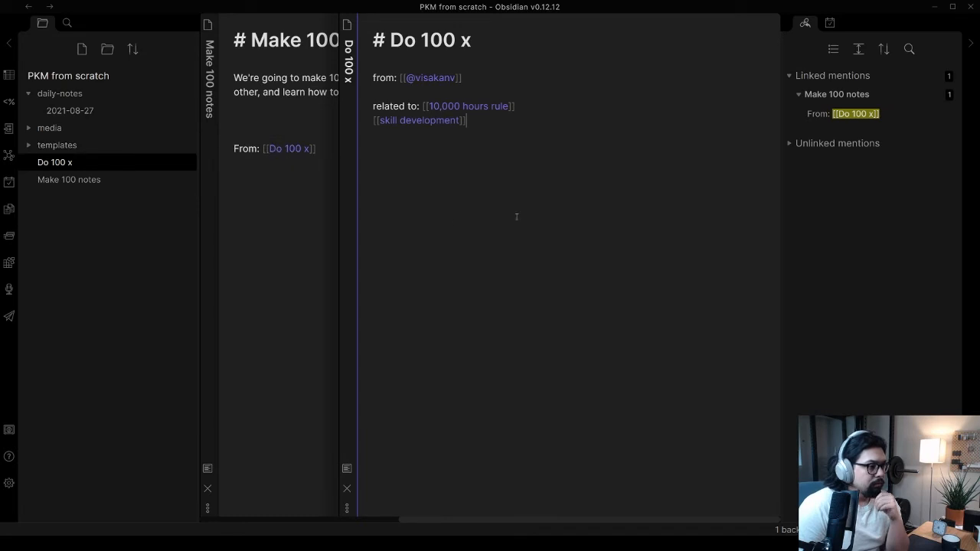
Create a new note named "Meta PKM" and give it the level-one heading "# Meta PKM"
left_click(82, 49)
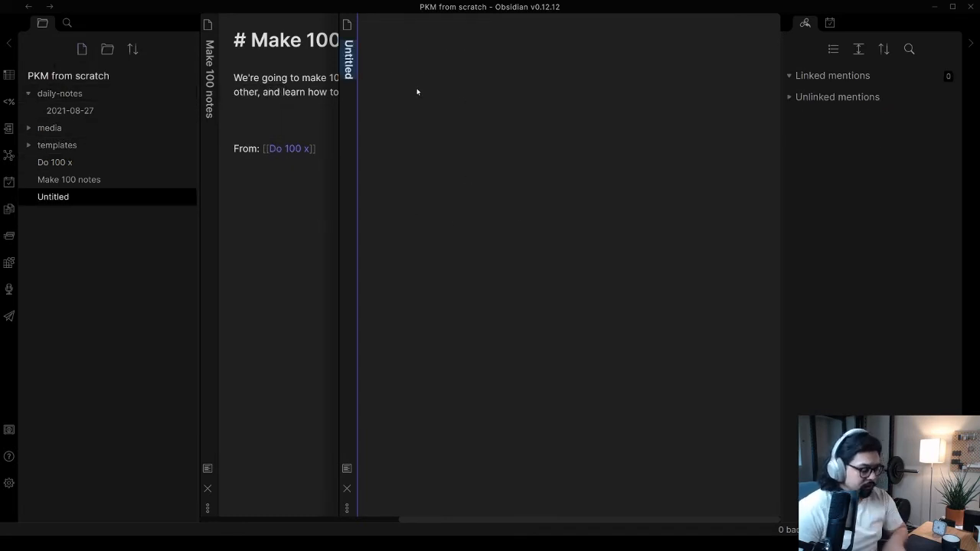
type("Meta PKM")
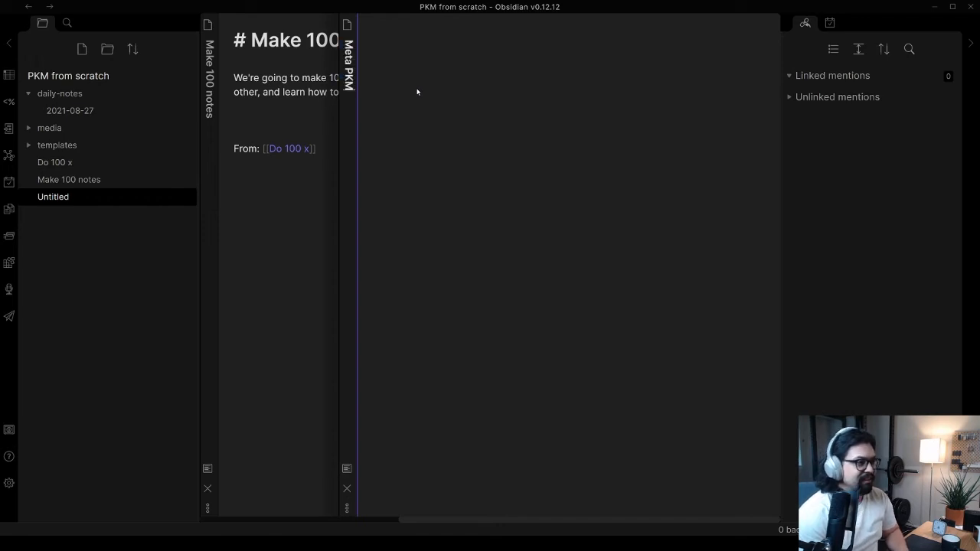
key("Return")
type("# M")
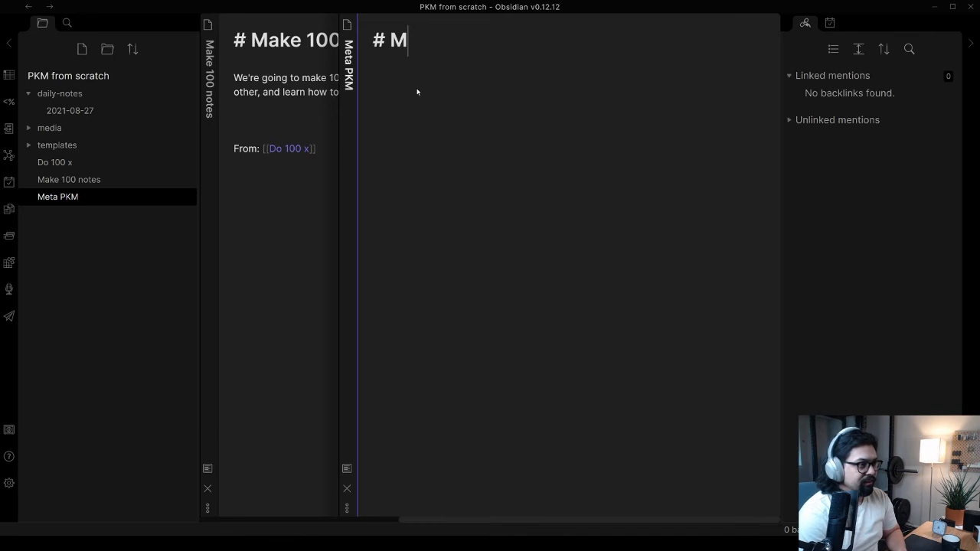
type("eta PKM")
key("Return")
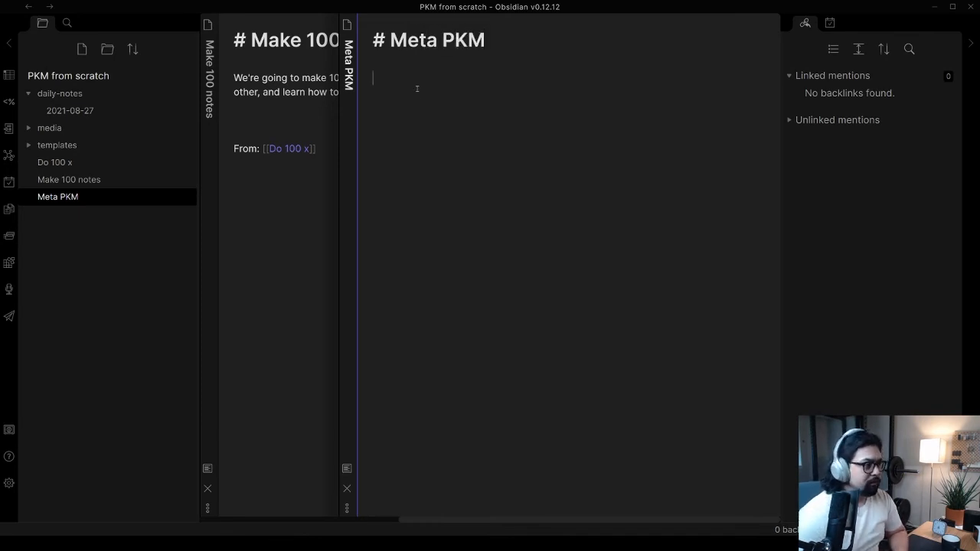
Add the unchecked item "[ ] Add some sort of note template" below the heading of the Meta PKM note
left_click(297, 184)
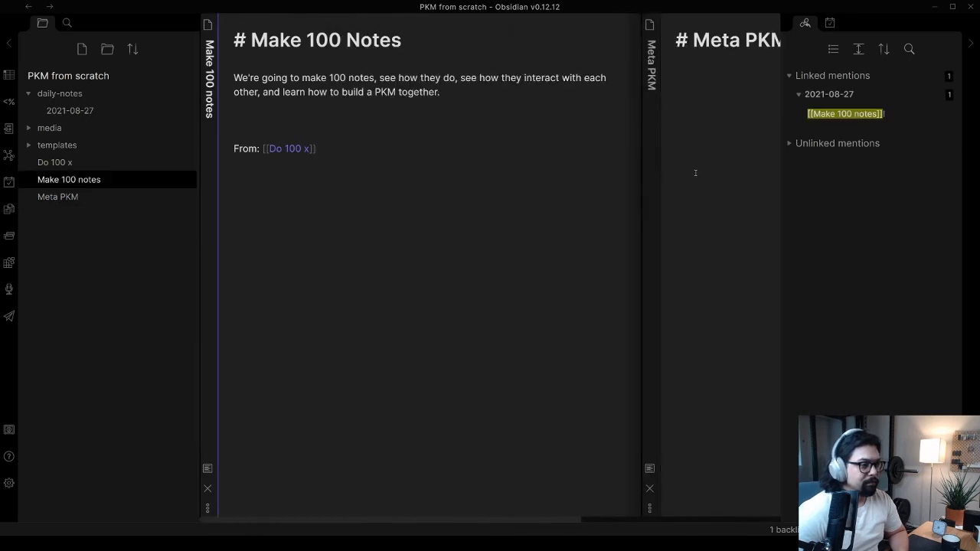
left_click(704, 134)
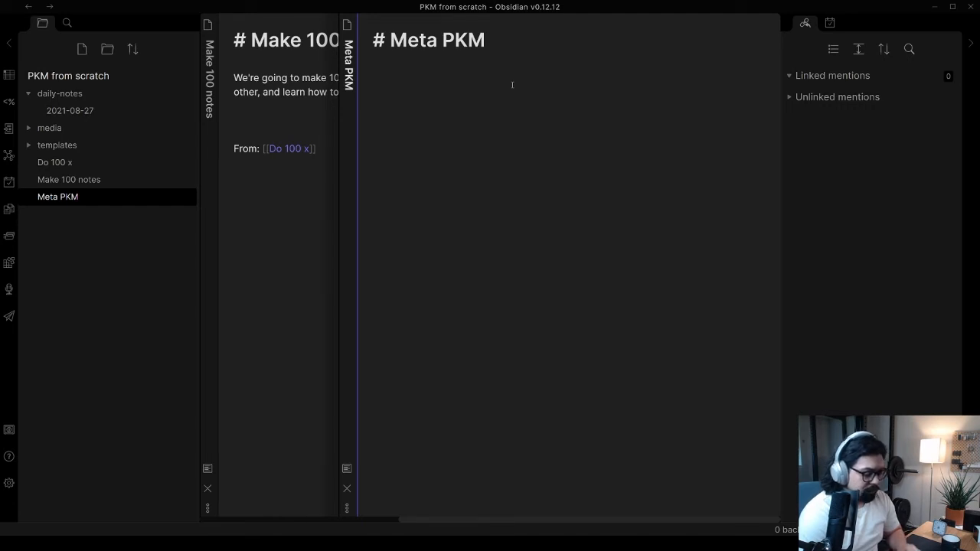
type("[")
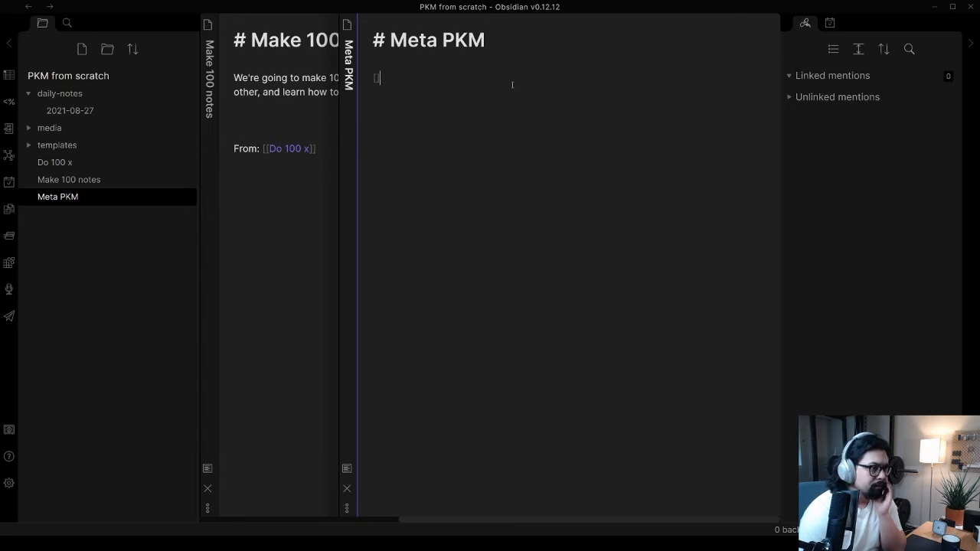
key("BackSpace")
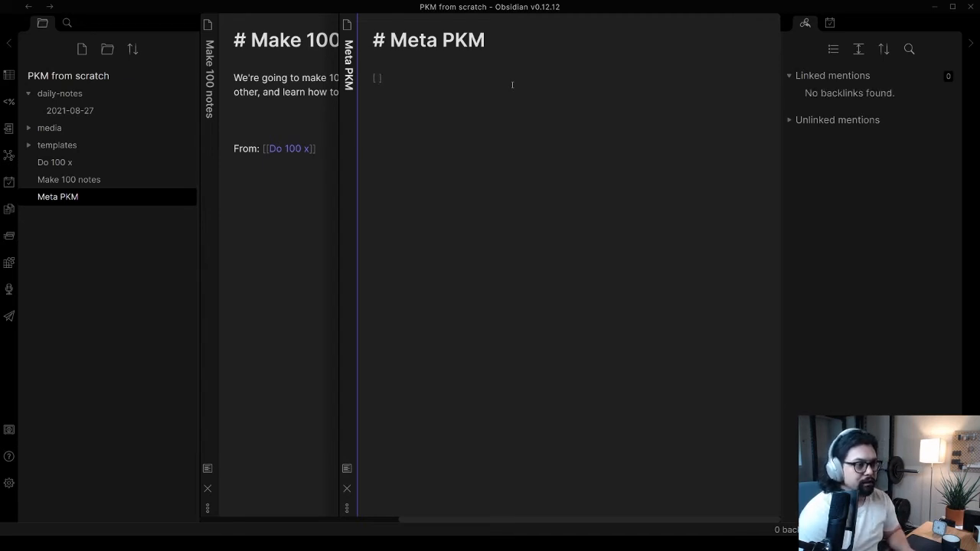
type("] Add some ")
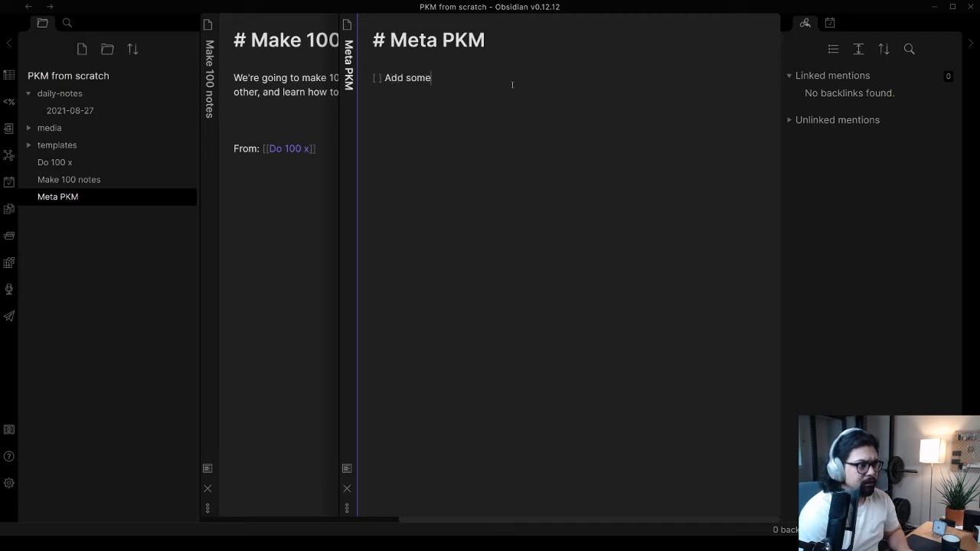
type("sort of note te")
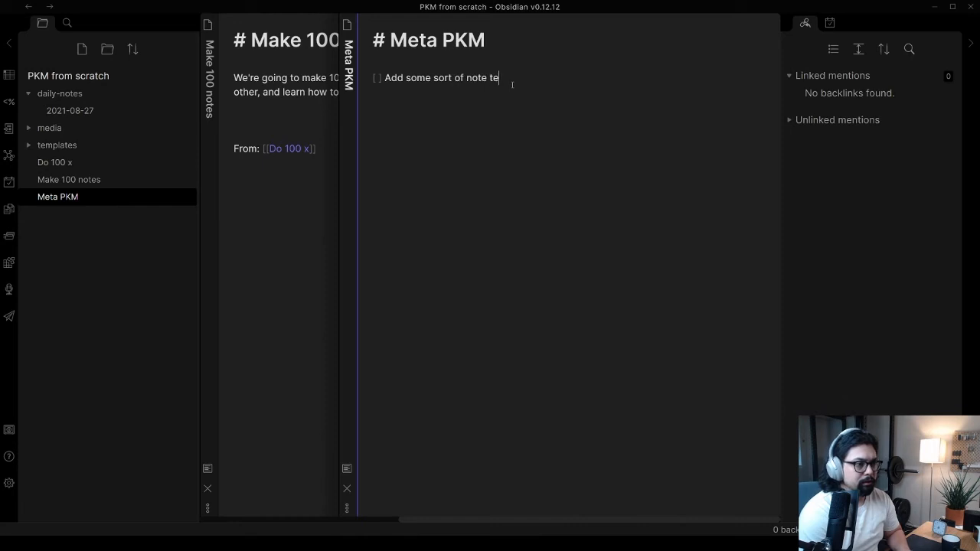
type("mplate")
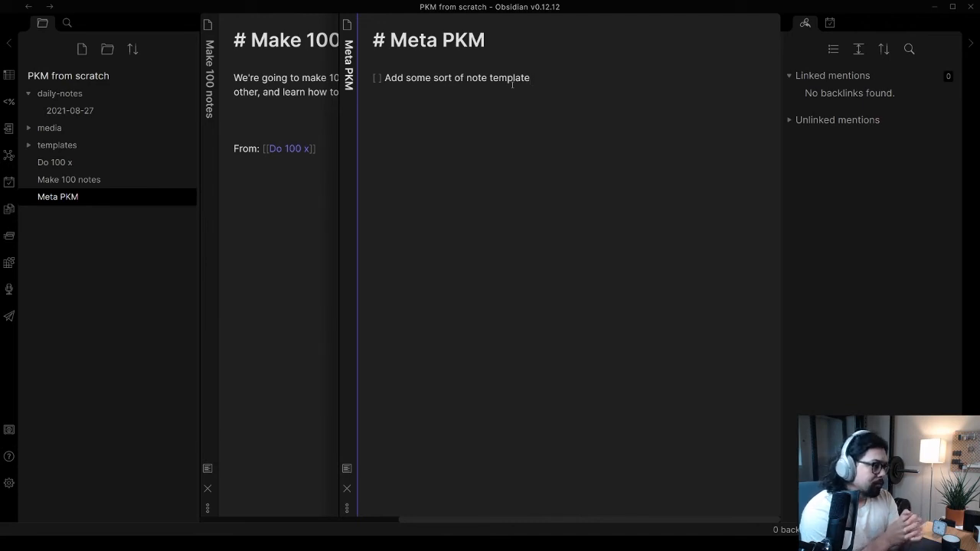
Add a second unchecked item, "[ ] How are we going to use tags and folders and bidirectional links?", below the first
key("Return")
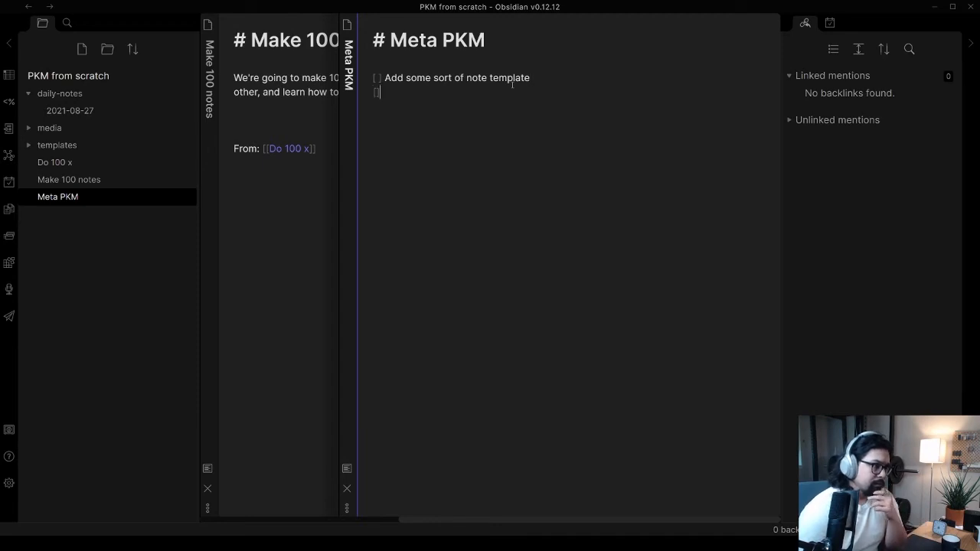
type("] ")
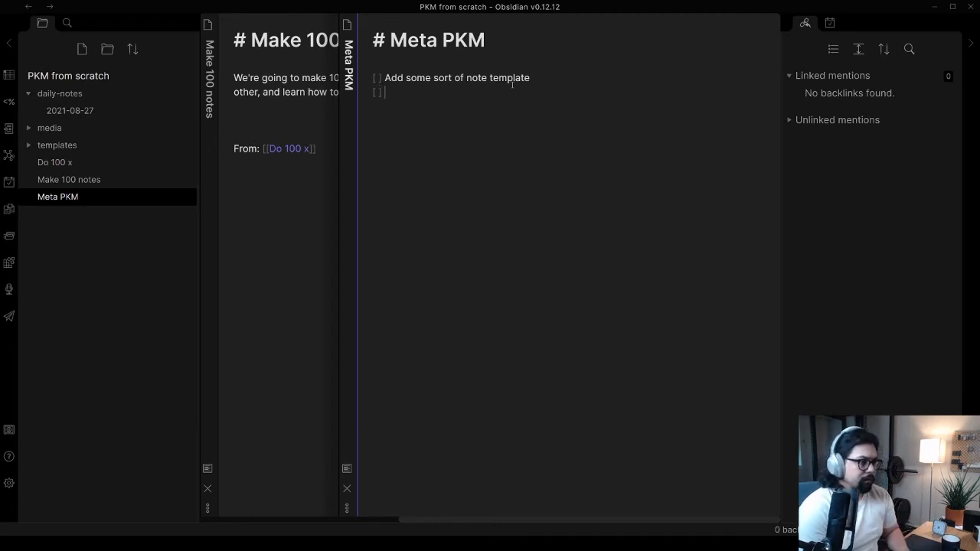
type("How ar")
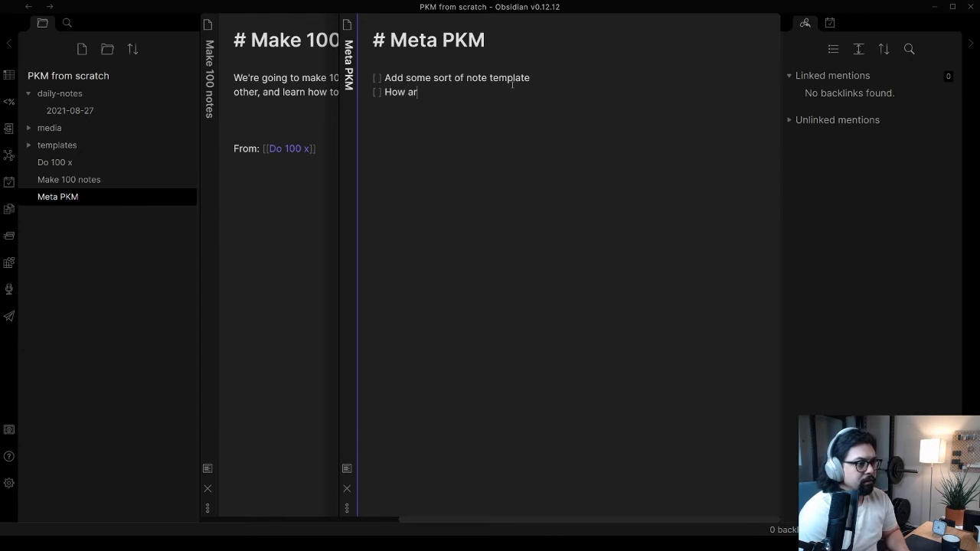
type("e we going to use")
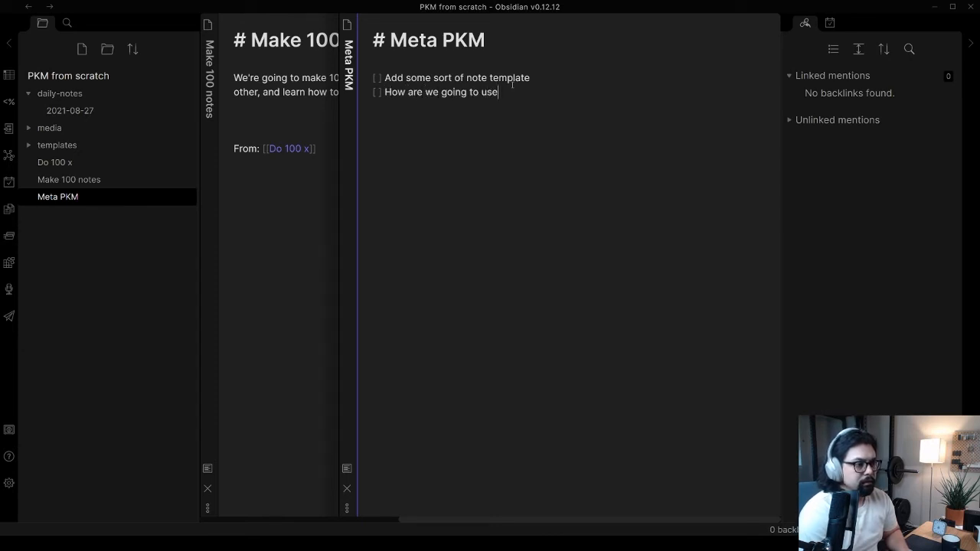
type(" tags and fold")
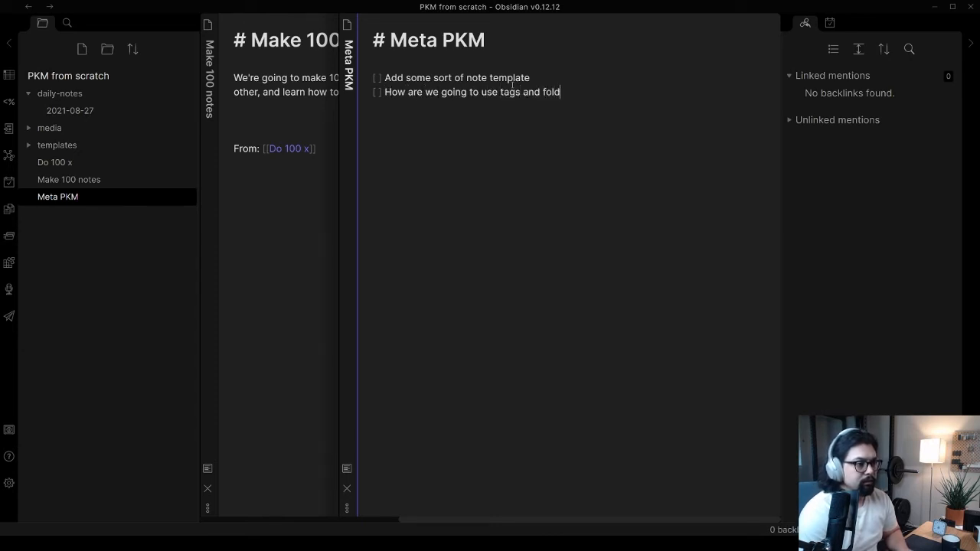
type("ers and bidire")
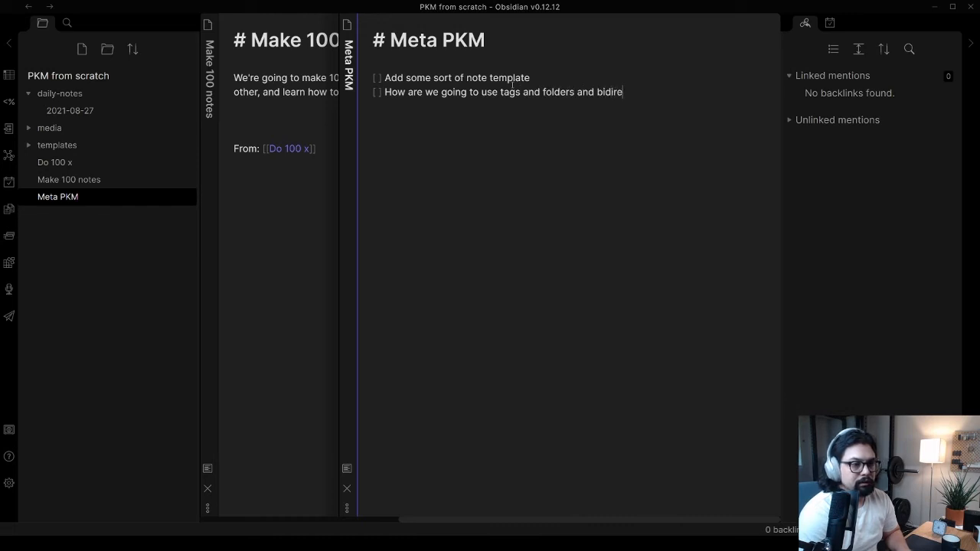
type("ctional links?")
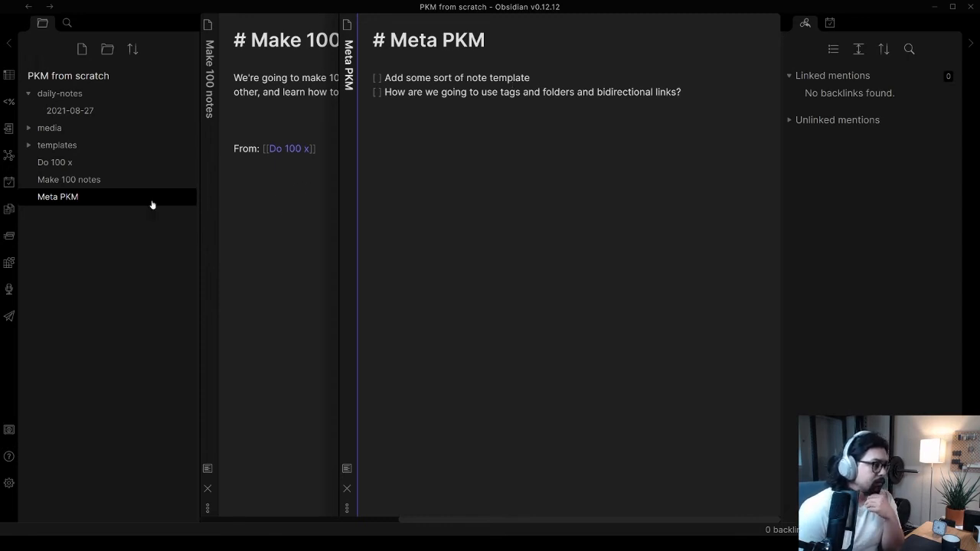
Open the Make 100 notes note and examine its linked and unlinked mentions
left_click(77, 181)
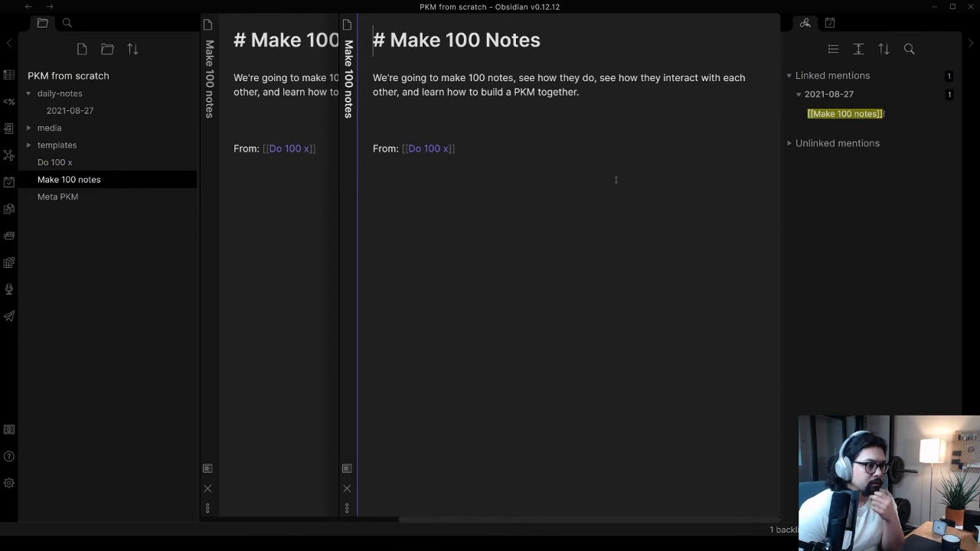
left_click(623, 86)
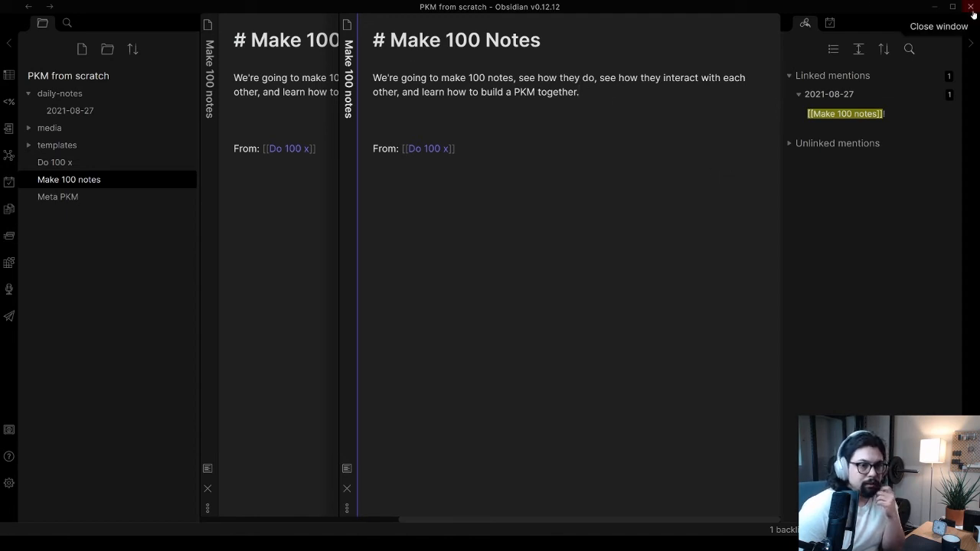
mouse_move(884, 121)
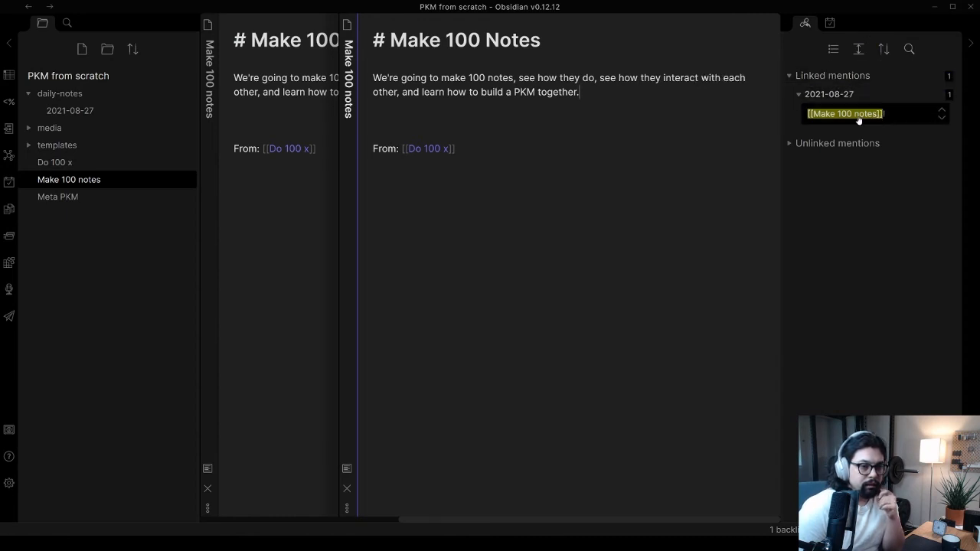
left_click(790, 145)
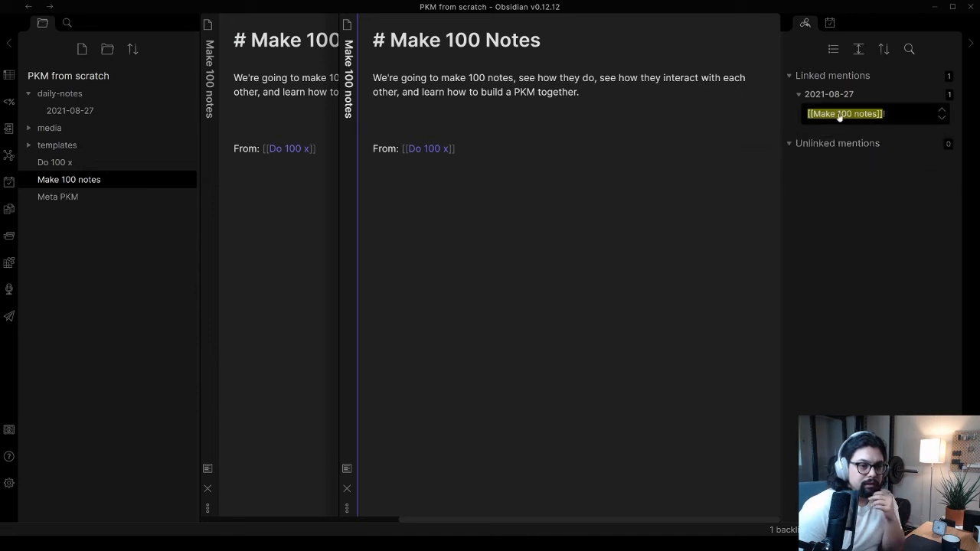
left_click(789, 143)
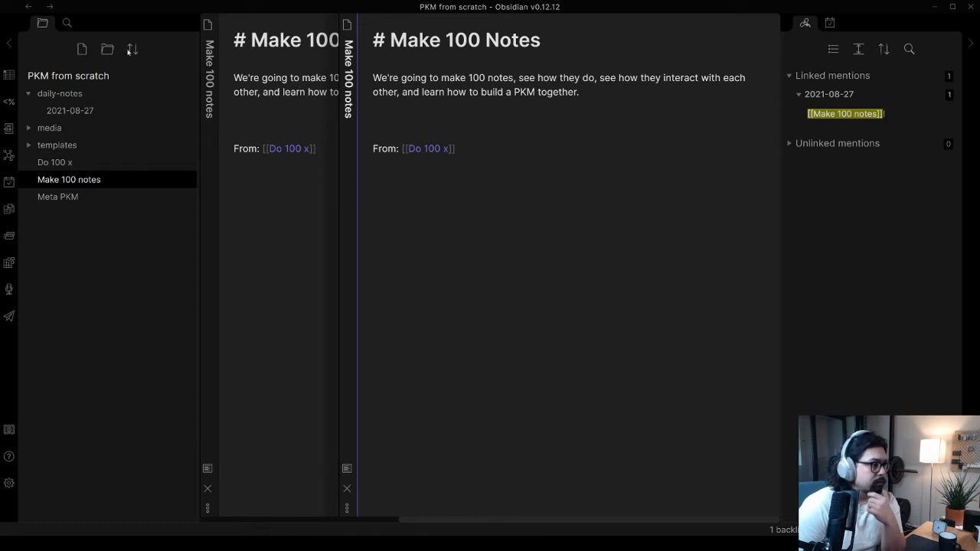
Open the graph view and pull the 2021-08-27 and Meta PKM nodes outward to examine how the notes connect
left_click(6, 157)
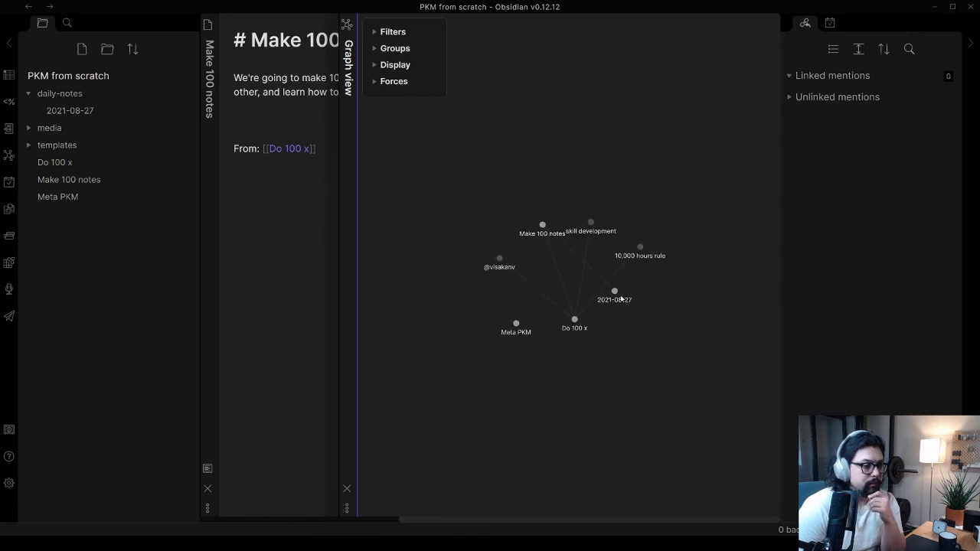
left_click_drag(615, 292, 537, 152)
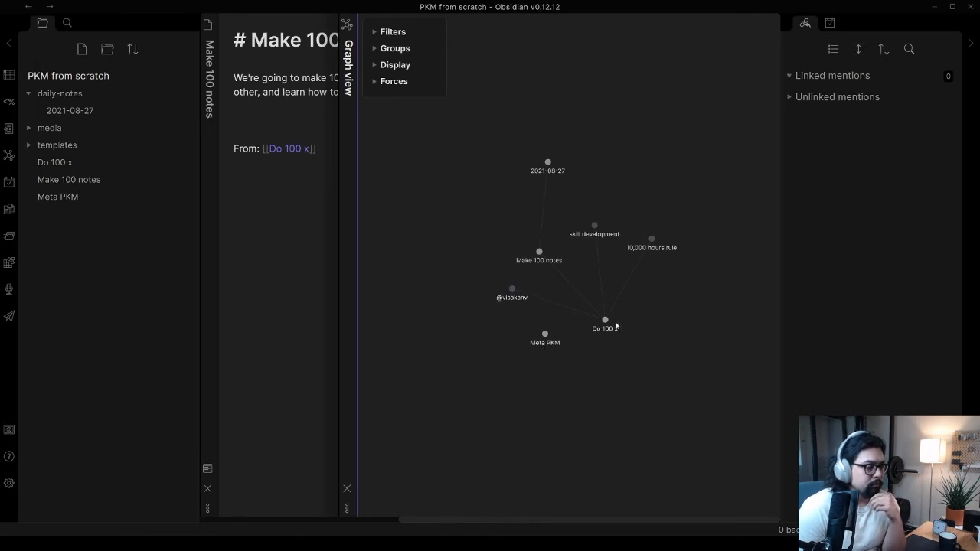
left_click_drag(545, 335, 461, 331)
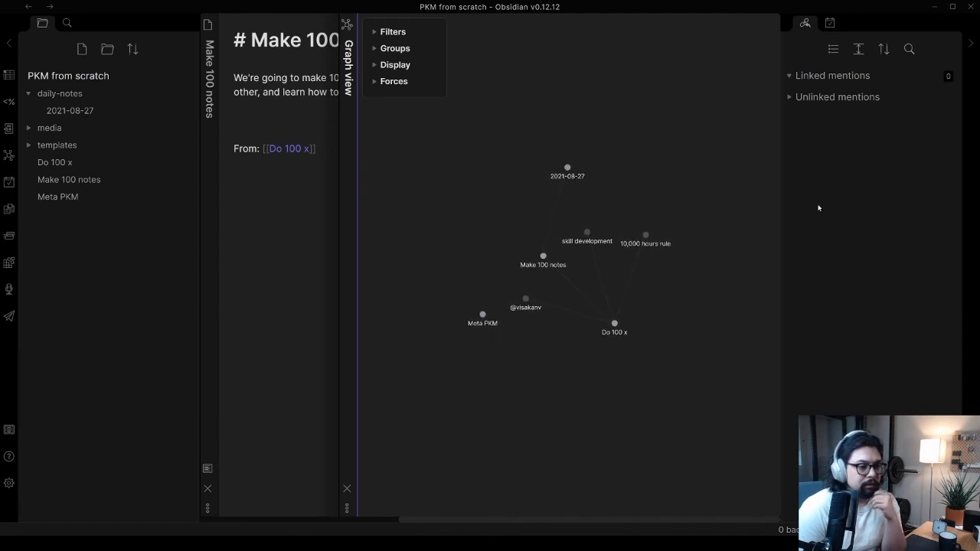
Create the idea originator's note from its @ handle node in the graph and add their name as a level-one heading
left_click(525, 300)
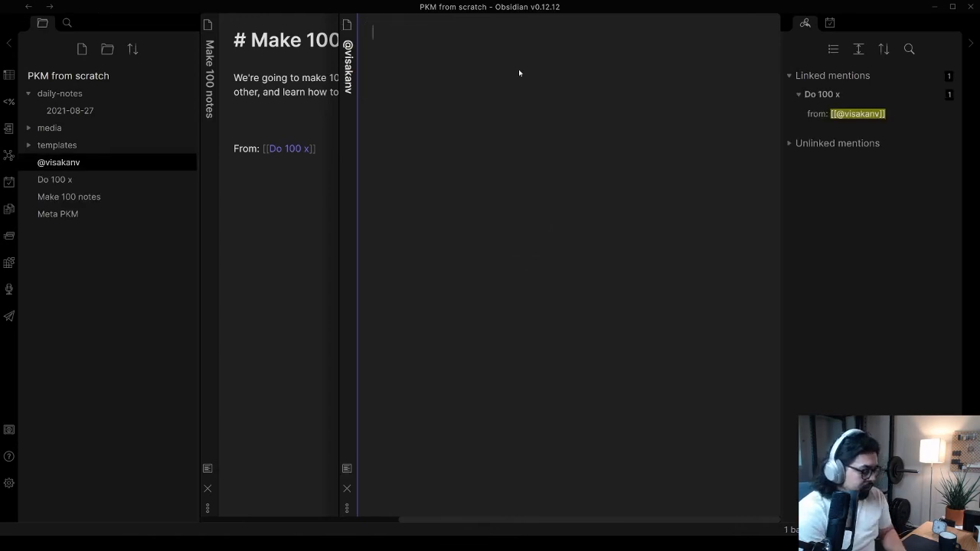
type("#")
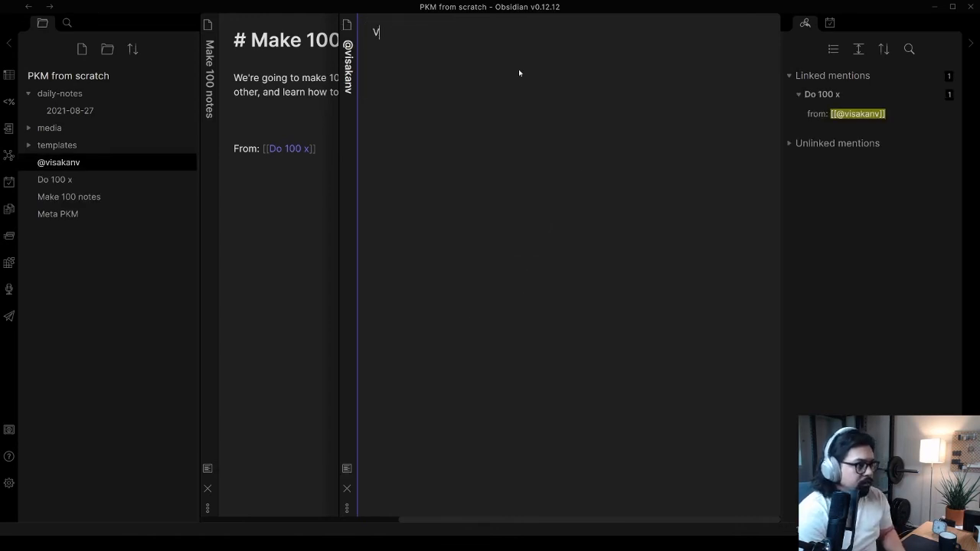
key("BackSpace")
type("# Vis")
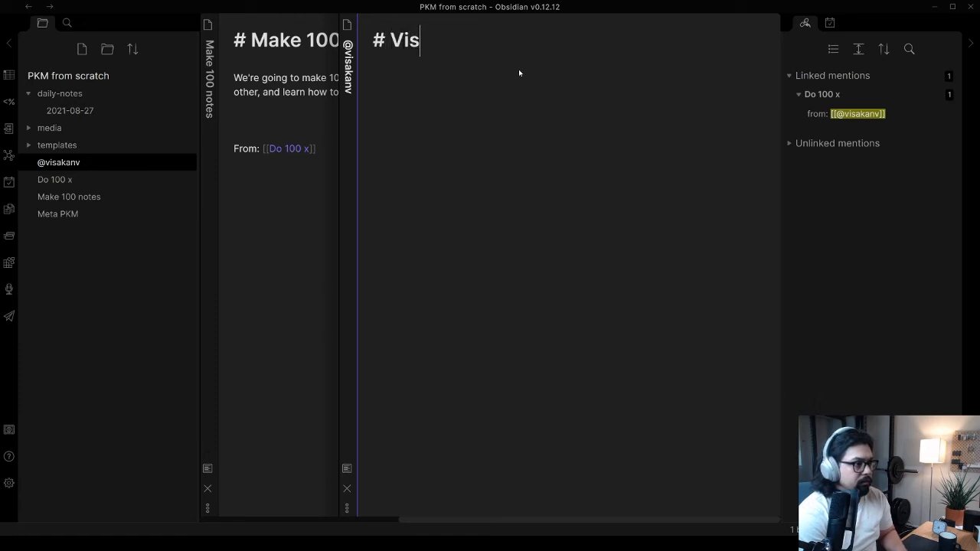
type("akanv")
key("Return")
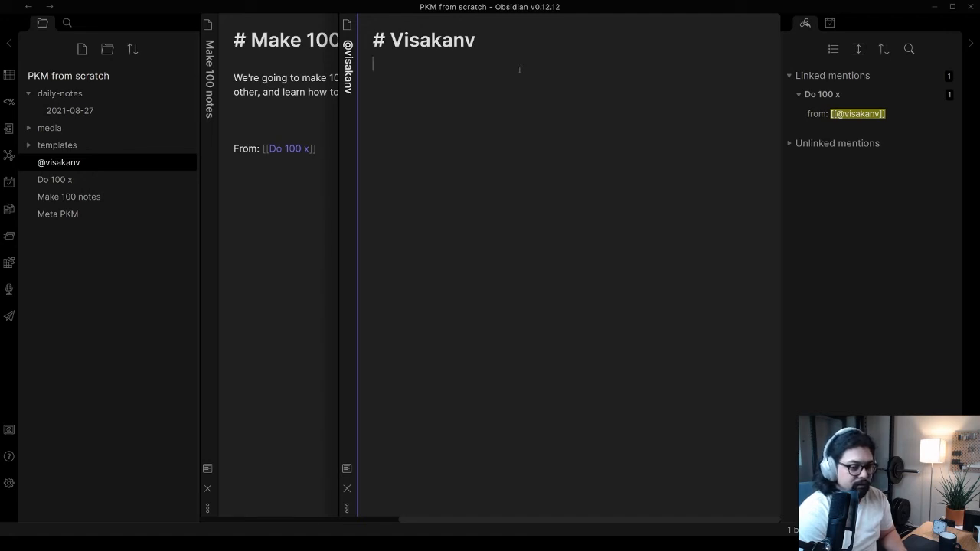
Describe the person under the heading with two lines: "famous" on twitter, and Lives in Singapore
type("\"famous\"")
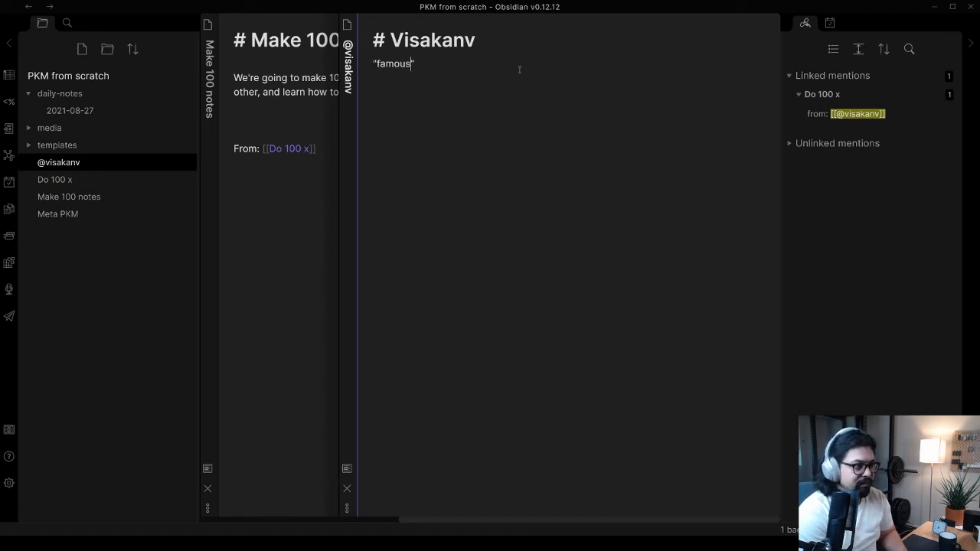
type(" on twitter")
key("Return")
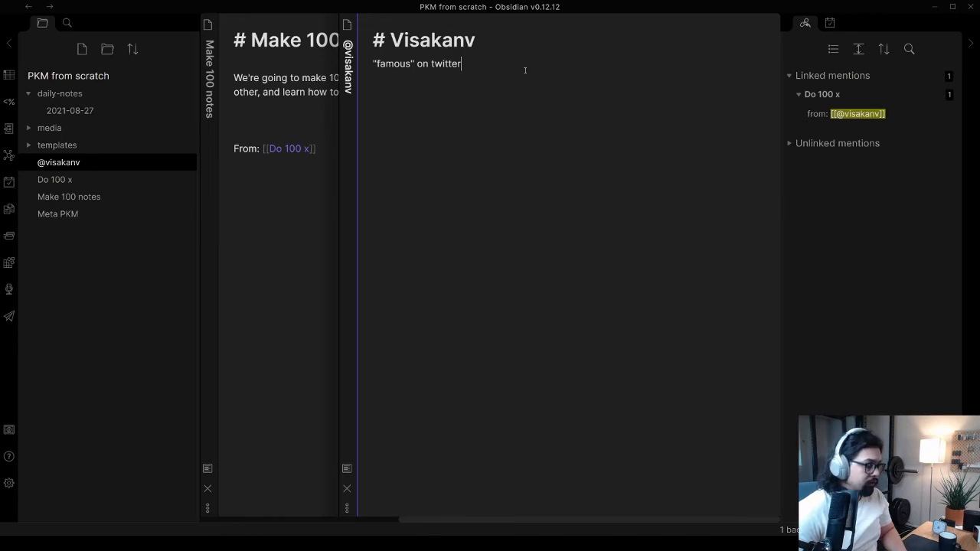
type("Lives in Sing")
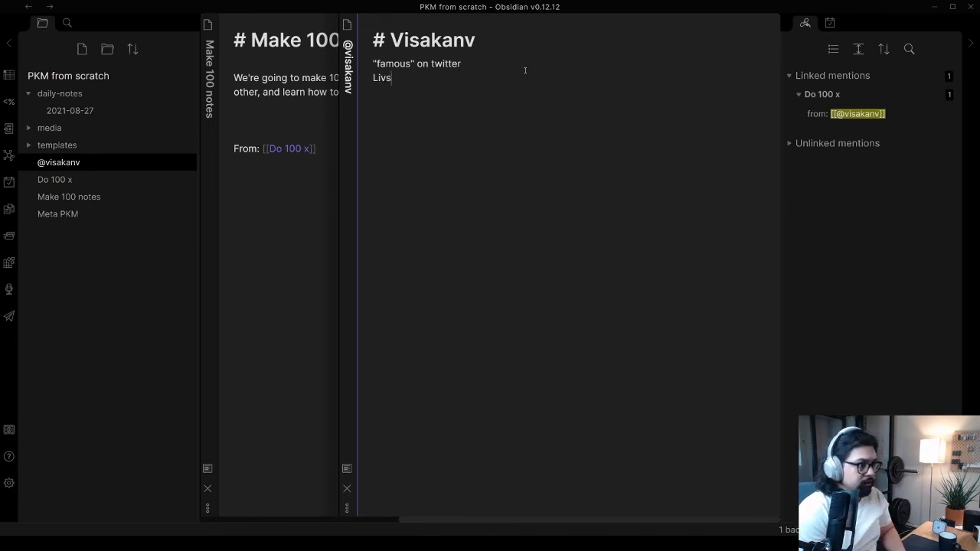
type("apore")
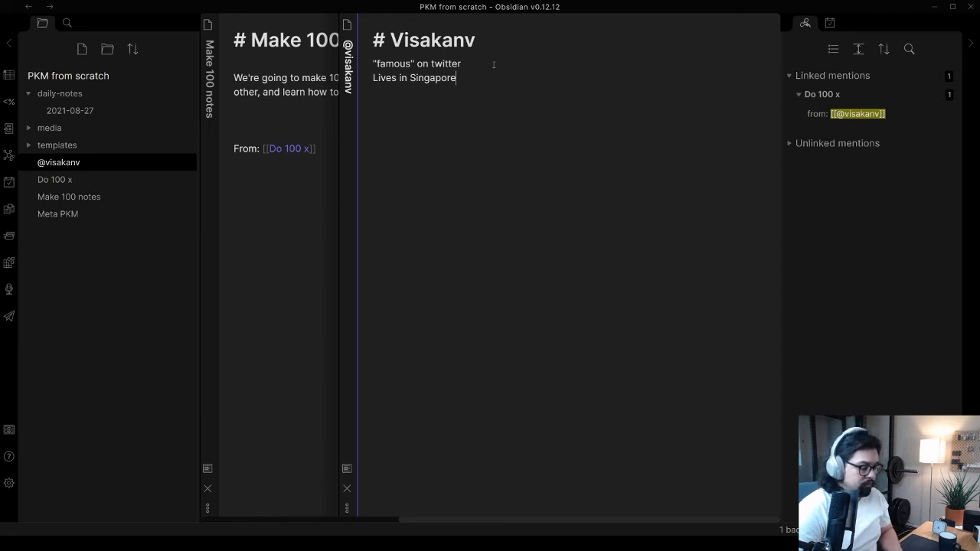
Add a "links:" label below the description, separated from it by a blank line
type("I'm")
key("BackSpace")
key("BackSpace")
key("BackSpace")
key("Return")
type("links:")
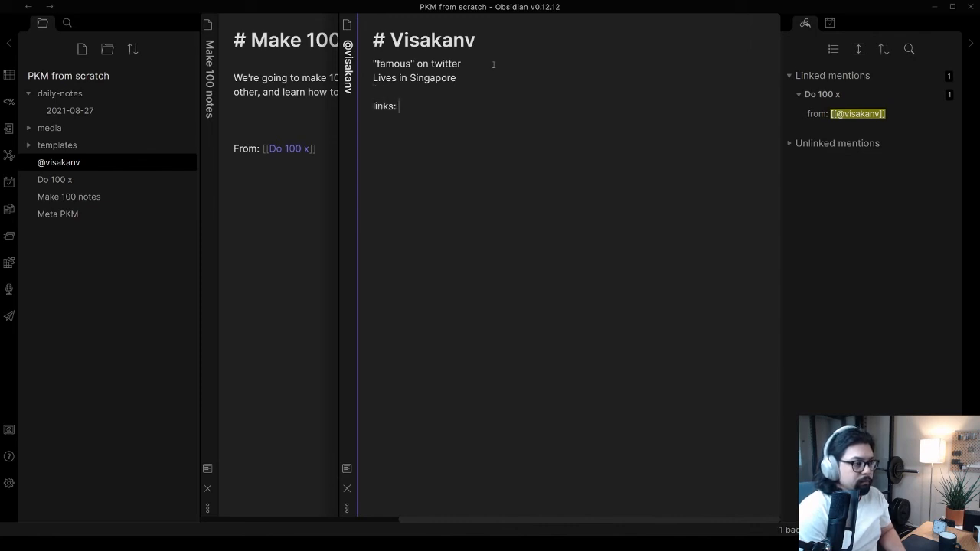
Paste the person's Twitter profile URL after the "links:" label and prefix the name in the heading with @
type("https://twitter.com/visakanv")
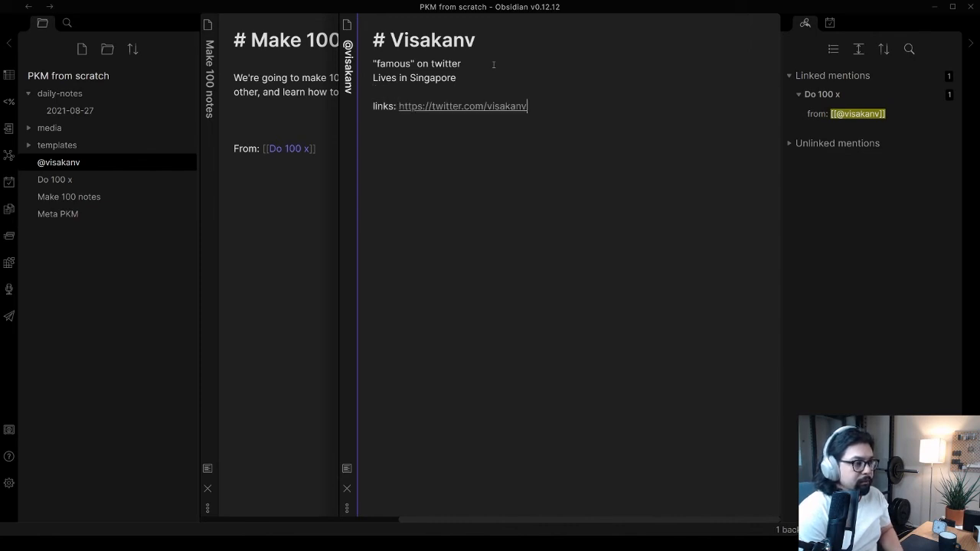
left_click(390, 39)
type("@")
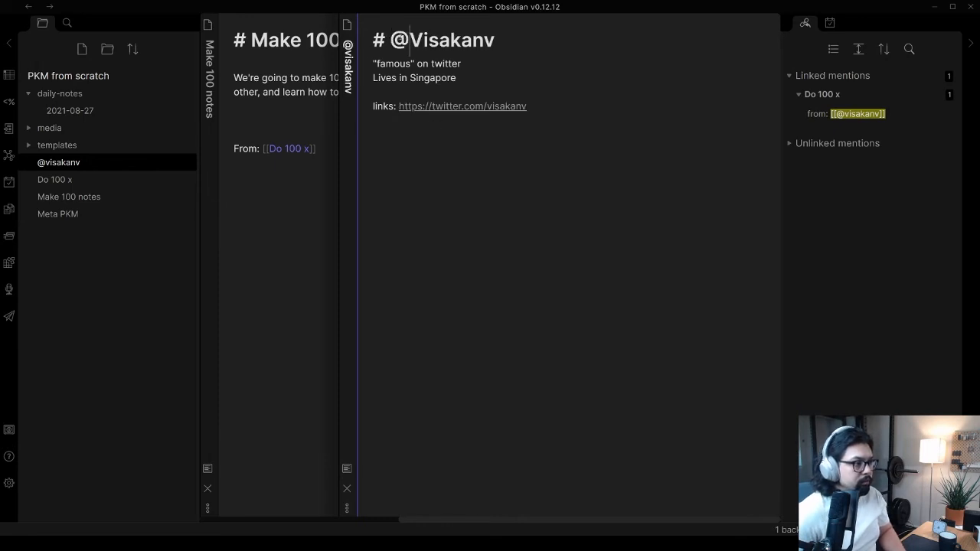
Add a "books:" line below the links line, with Friendly Ambitious Nerd as an internal link
left_click(483, 139)
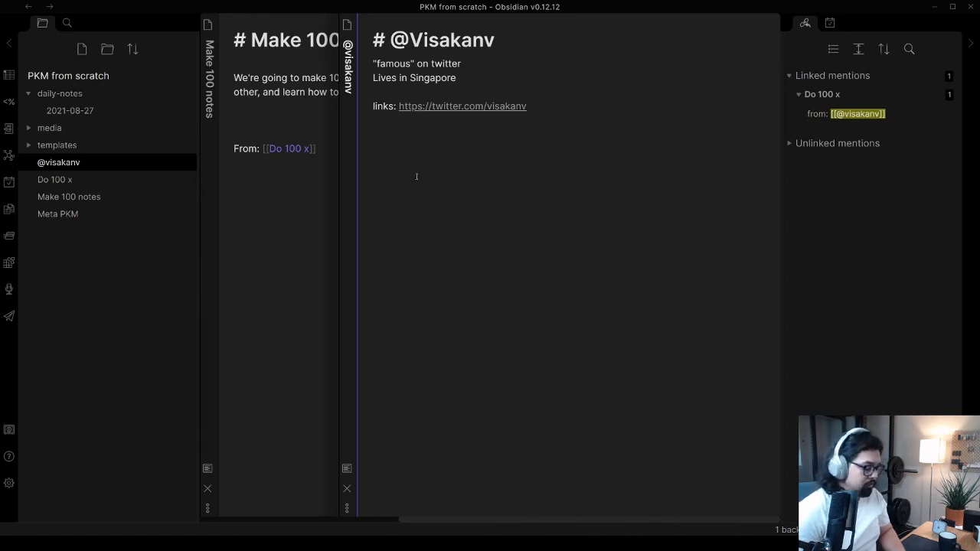
type("books:")
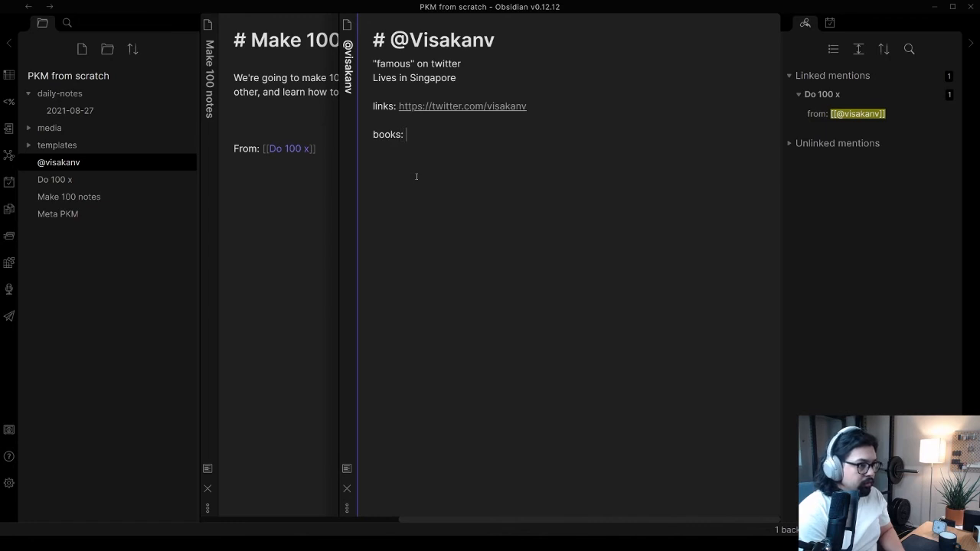
type(" Friendl")
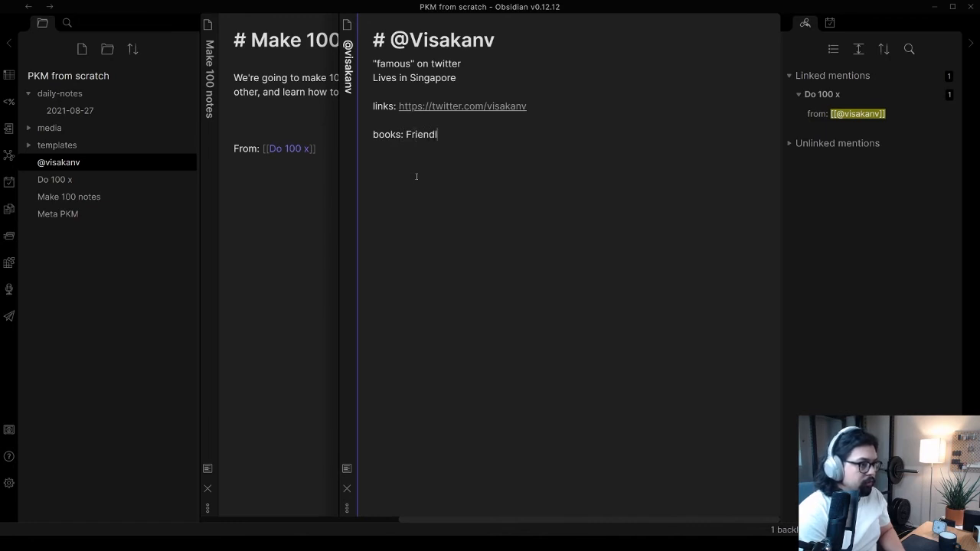
type("y Ambitious Nerd")
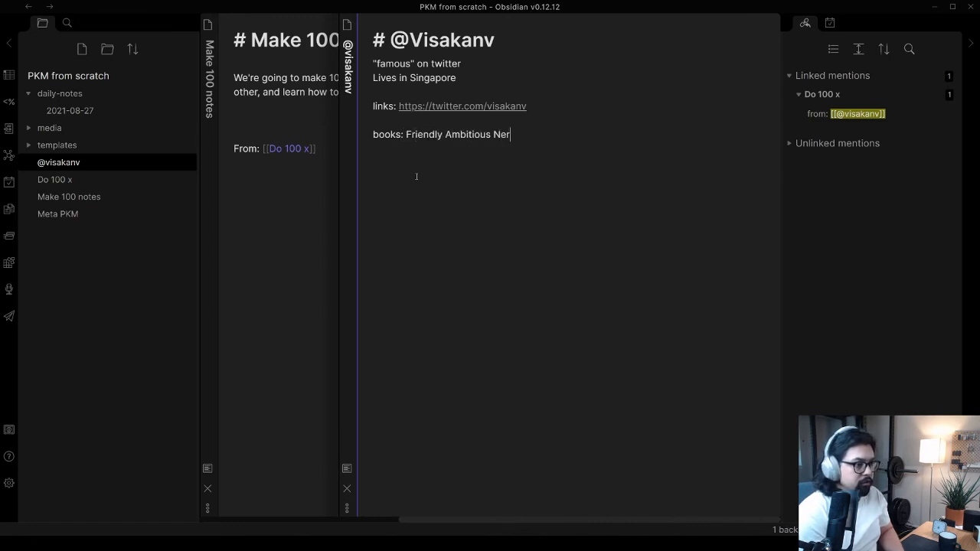
key("ctrl+shift+Left")
key("ctrl+shift+Left")
key("ctrl+shift+Left")
type("[[")
Add a blank line after "Lives in Singapore" and insert a [[twitter threads]] link line under "famous" on twitter
key("Up")
key("Up")
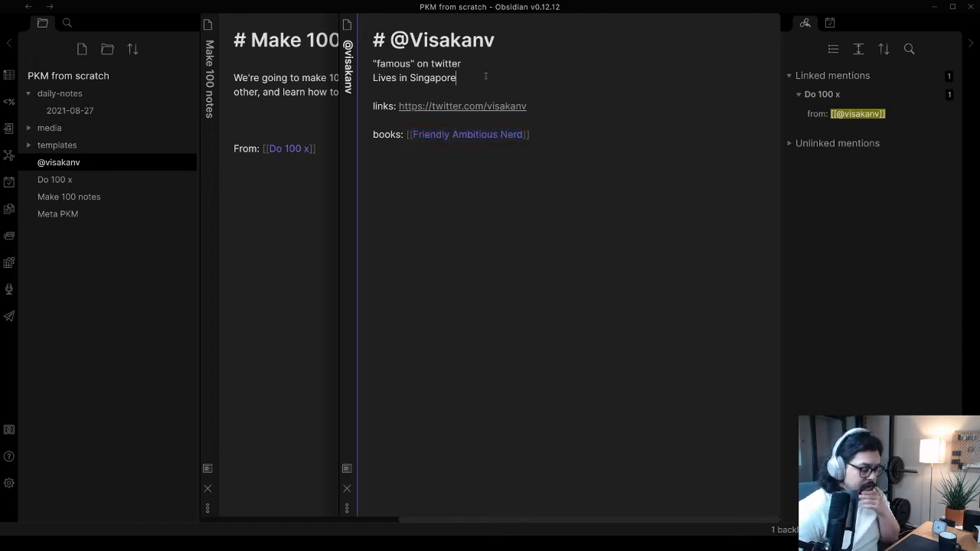
key("Return")
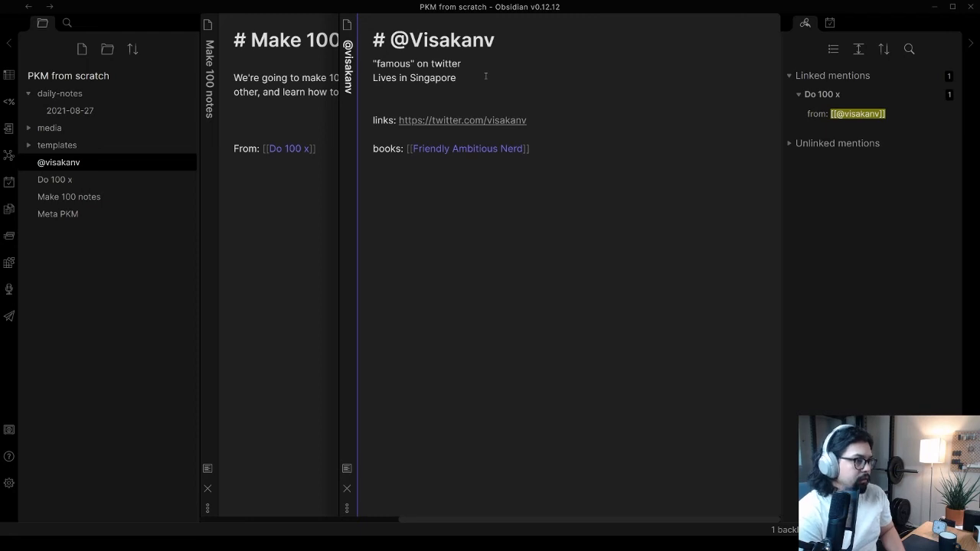
left_click(492, 68)
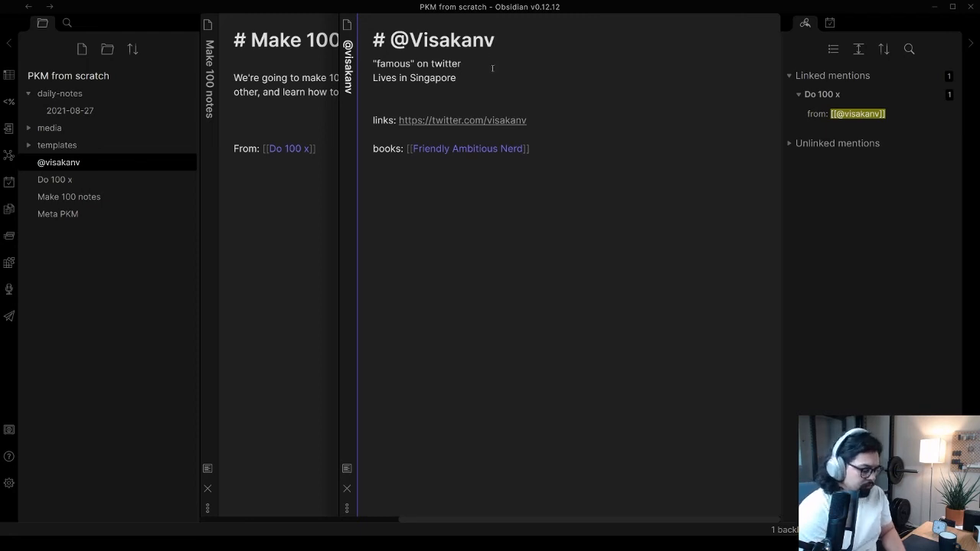
key("Return")
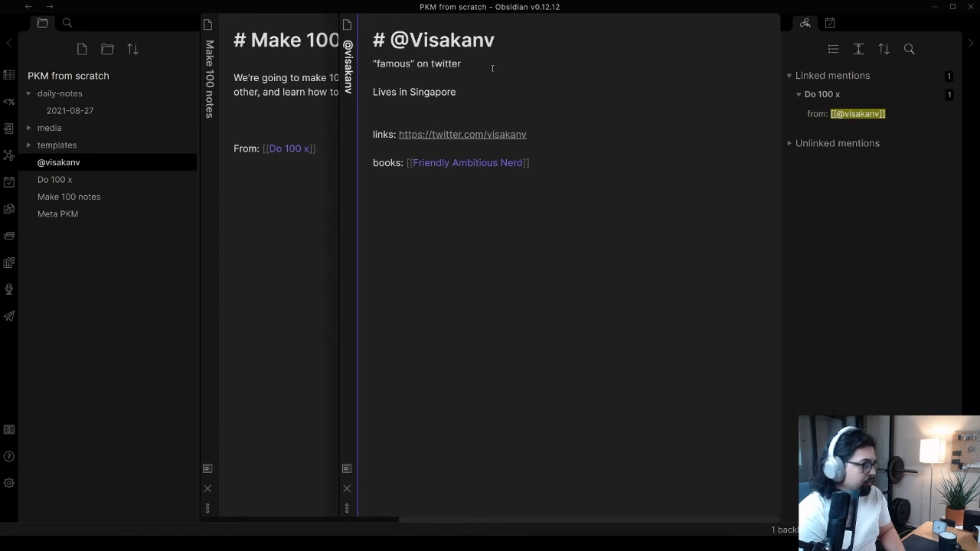
type("[[threads")
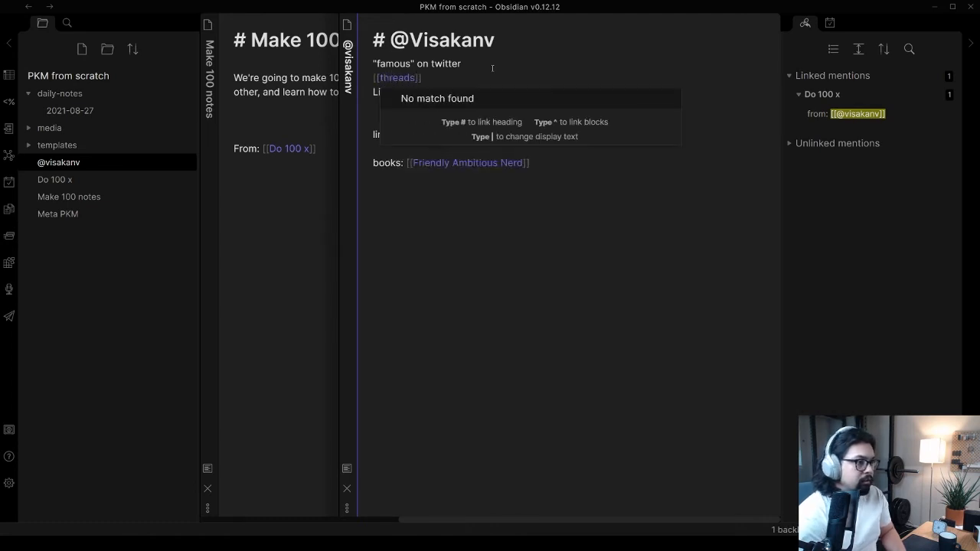
left_click(381, 78)
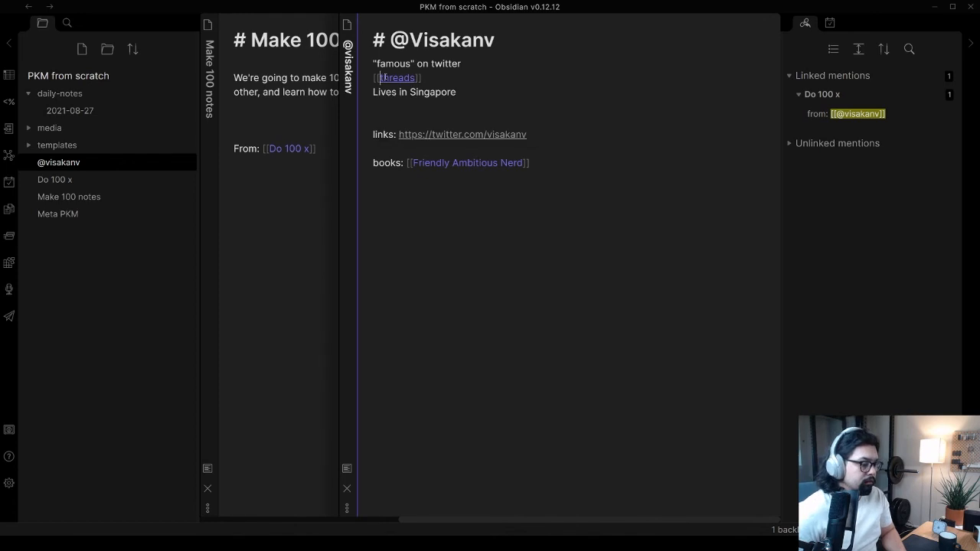
type("twitter")
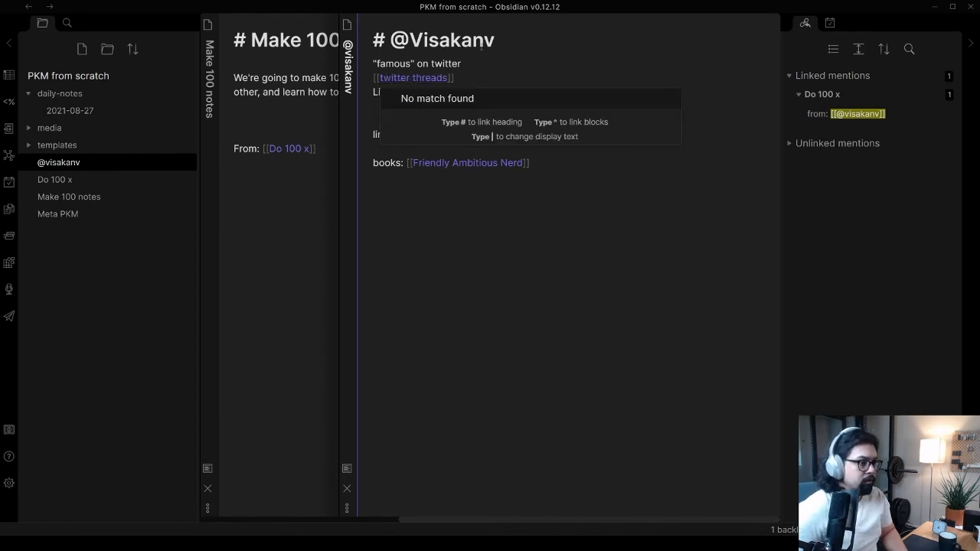
left_click(490, 66)
left_click(496, 80)
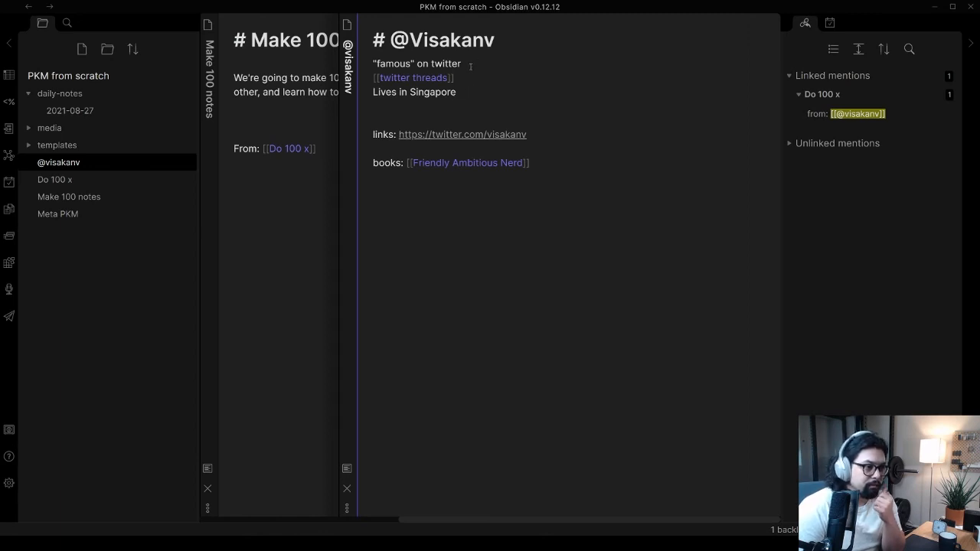
View the graph to examine how the person note connects to its new links, and return to the note
left_click(467, 76)
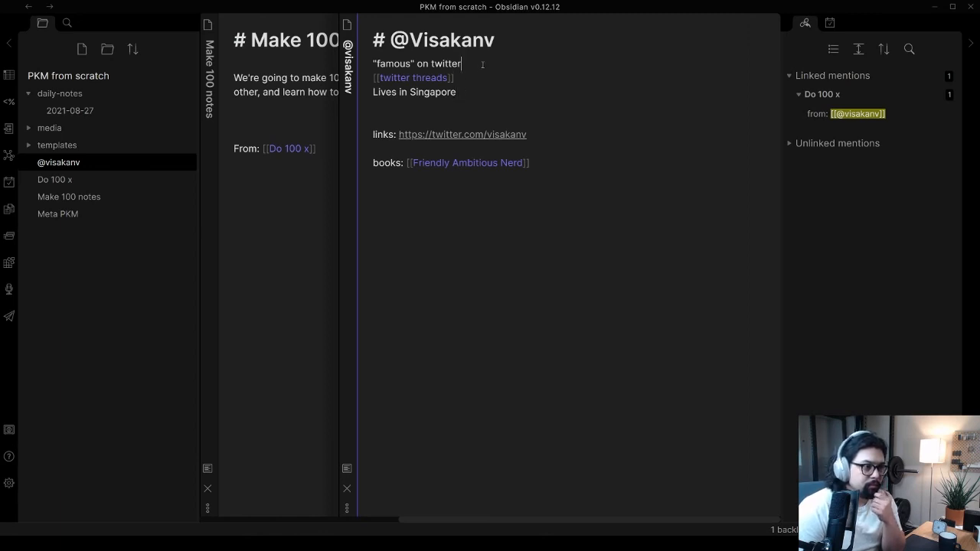
left_click(472, 90)
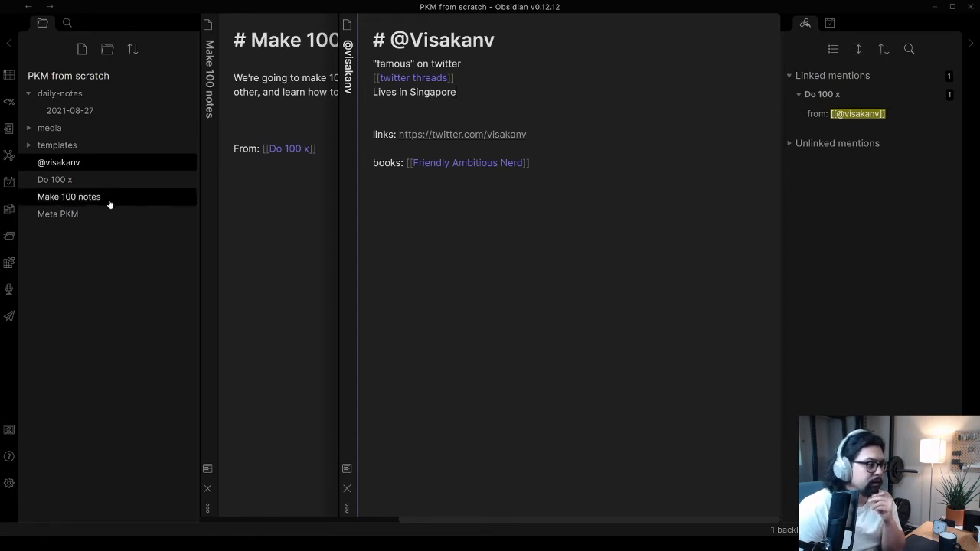
left_click(8, 155)
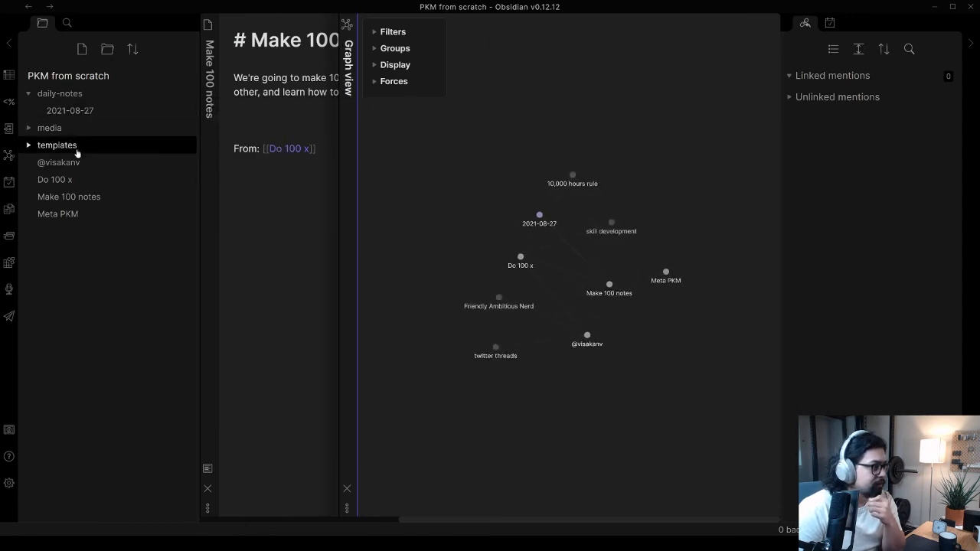
key("ctrl+alt+Left")
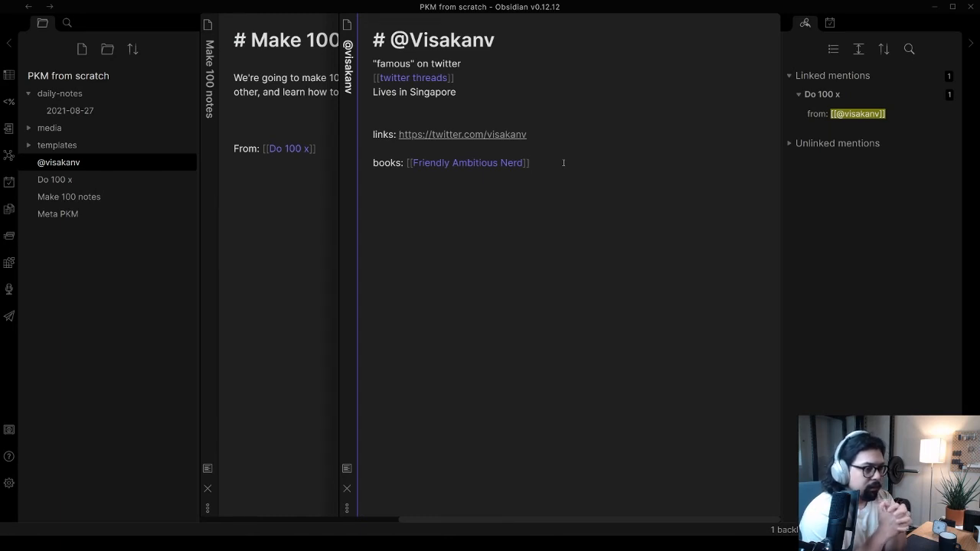
Create the book's note from its link, rename it "Book - Friendly Ambitious Nerd", and choose to always update internal links
left_click(468, 162)
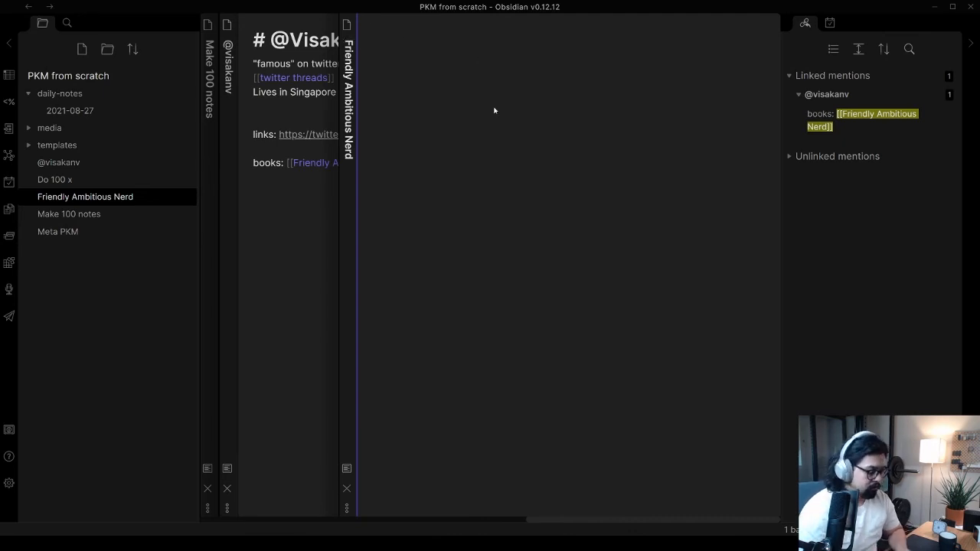
type("Book:")
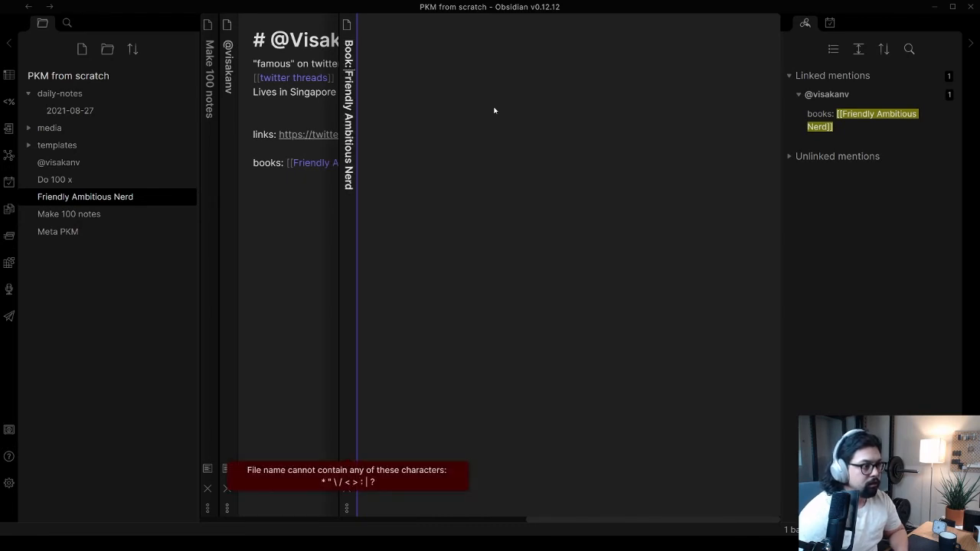
key("BackSpace")
key("BackSpace")
type("-")
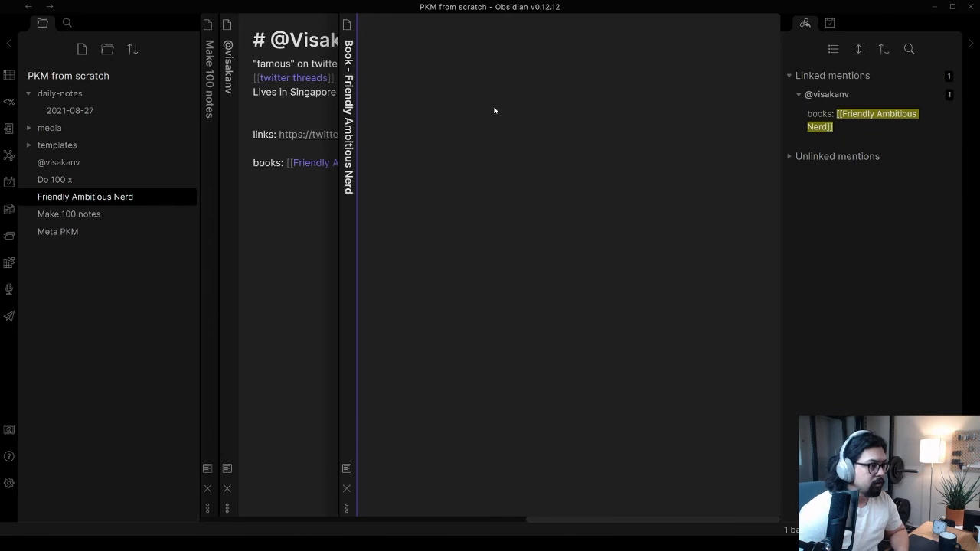
key("Return")
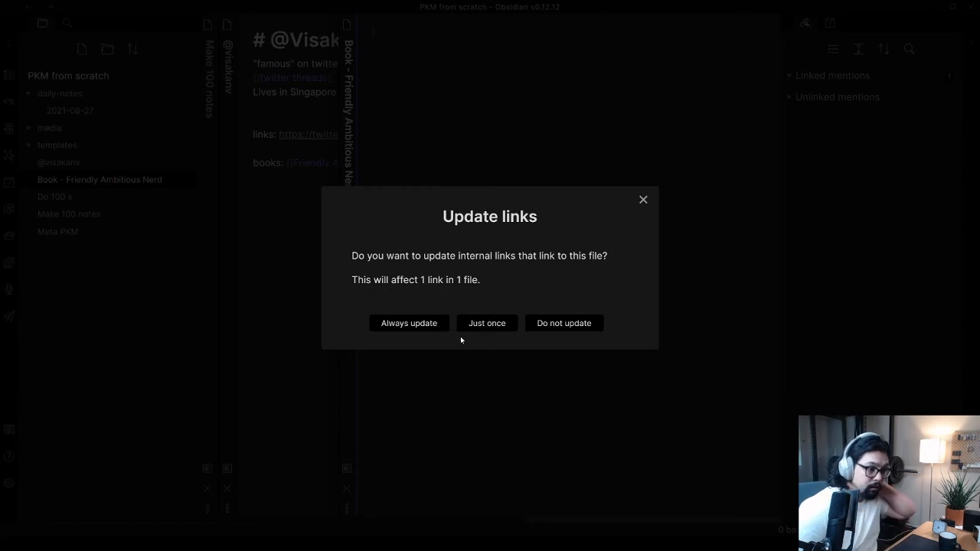
left_click(409, 323)
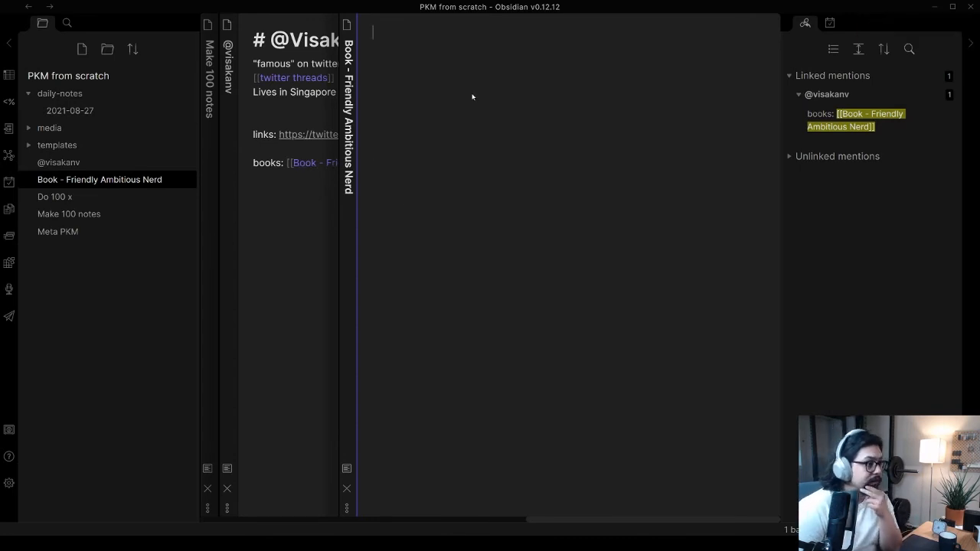
In the person note, add a separate [[Friendly Ambitious Nerd]] link on a new line below [[twitter threads]]
left_click(294, 218)
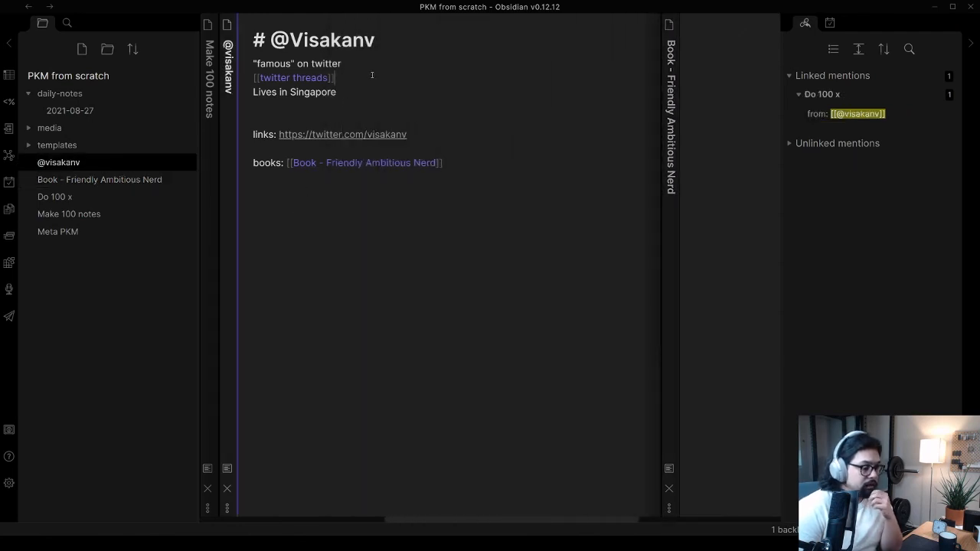
key("Return")
type("[[")
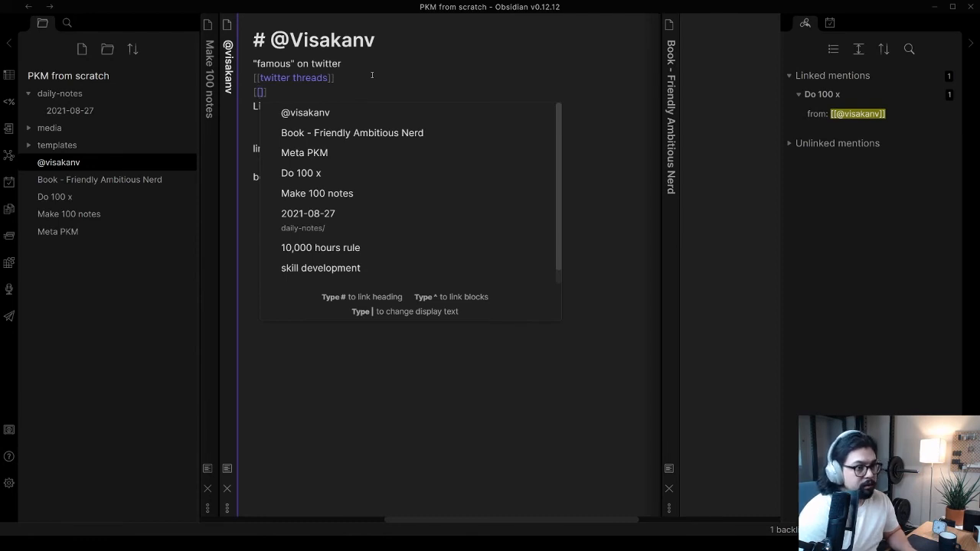
type("Friendly Amb")
type("itious")
type(" Nerd")
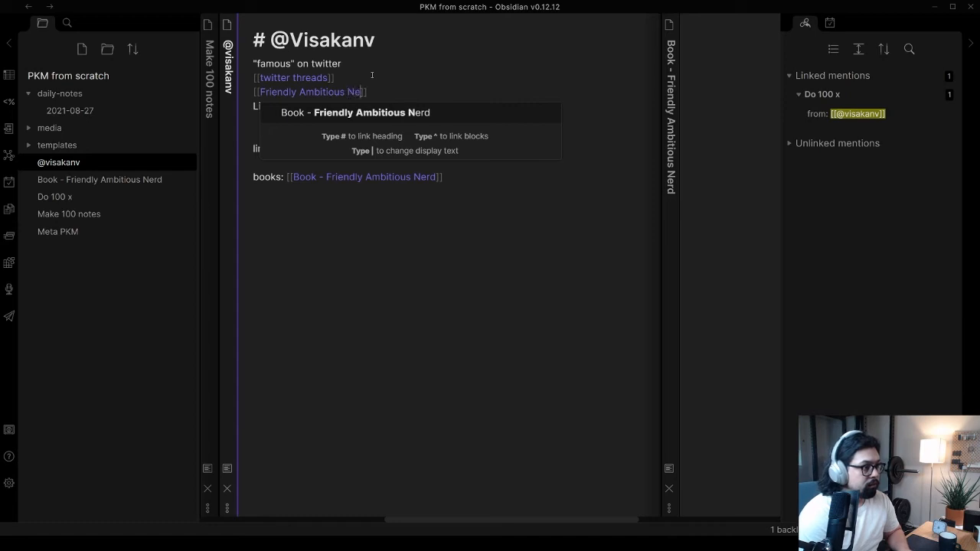
key("Escape")
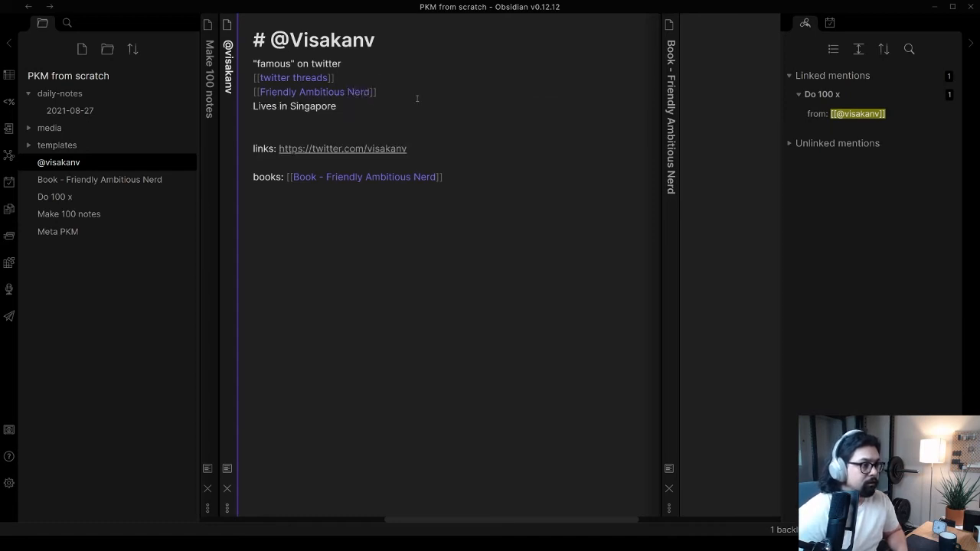
Fill the book note with the labels "published:" and "author:", and a "related to:" label set apart by blank lines
left_click(695, 119)
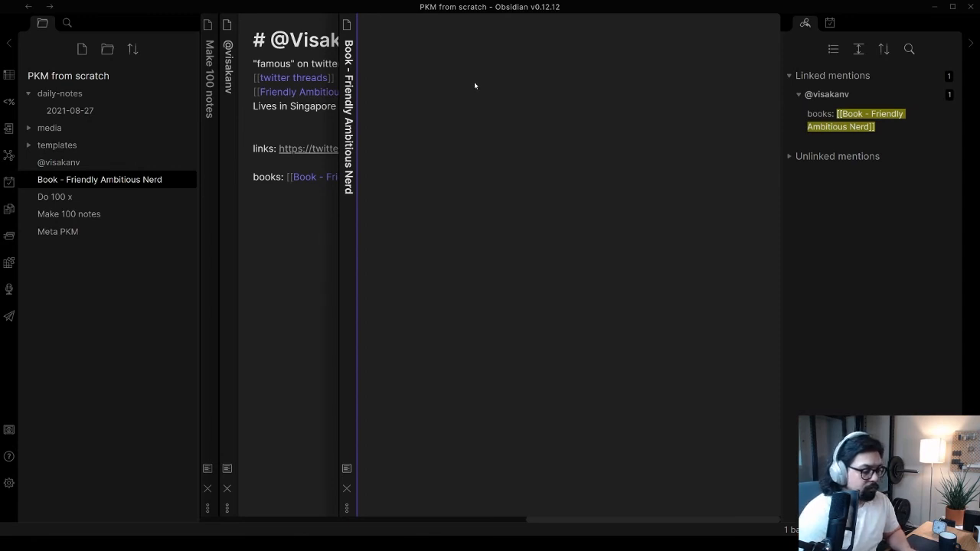
type("pub")
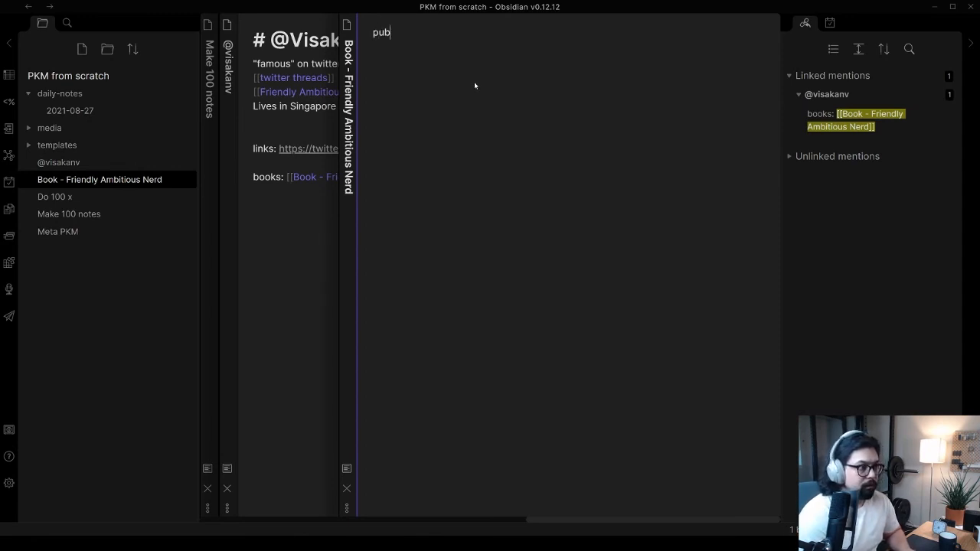
type("lished:")
key("Return")
type("authors")
key("BackSpace")
type(":")
key("Return")
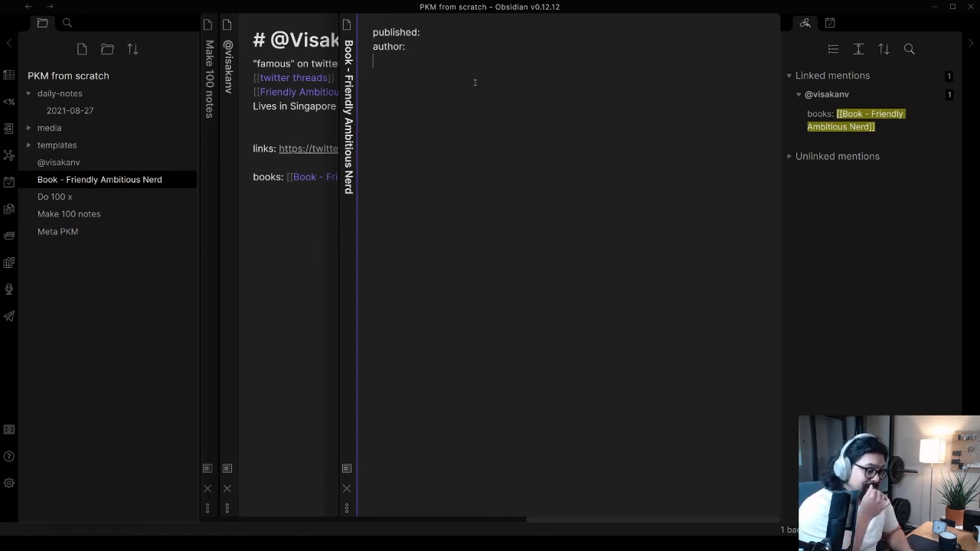
type("related to:")
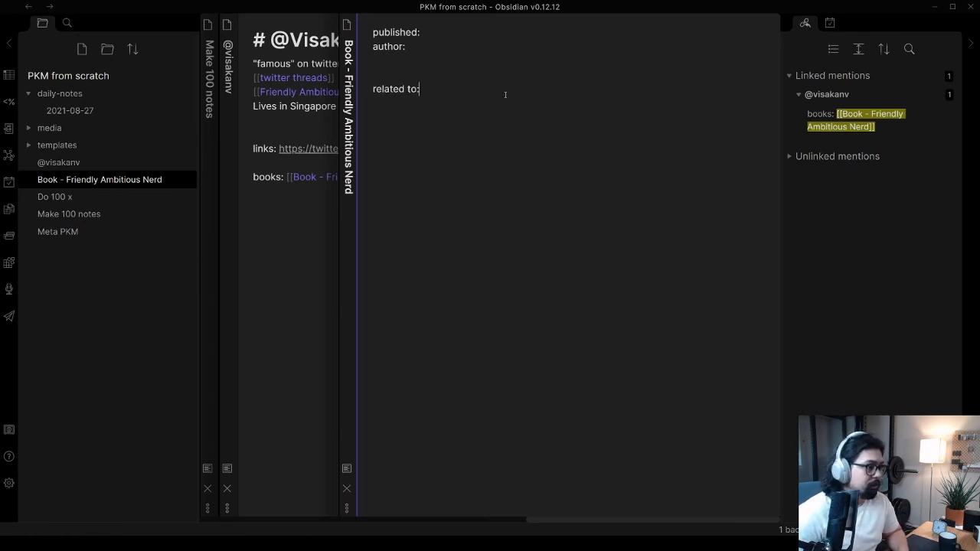
In the Meta PKM note, shorten the first to-do to "Add templates"
left_click(108, 229)
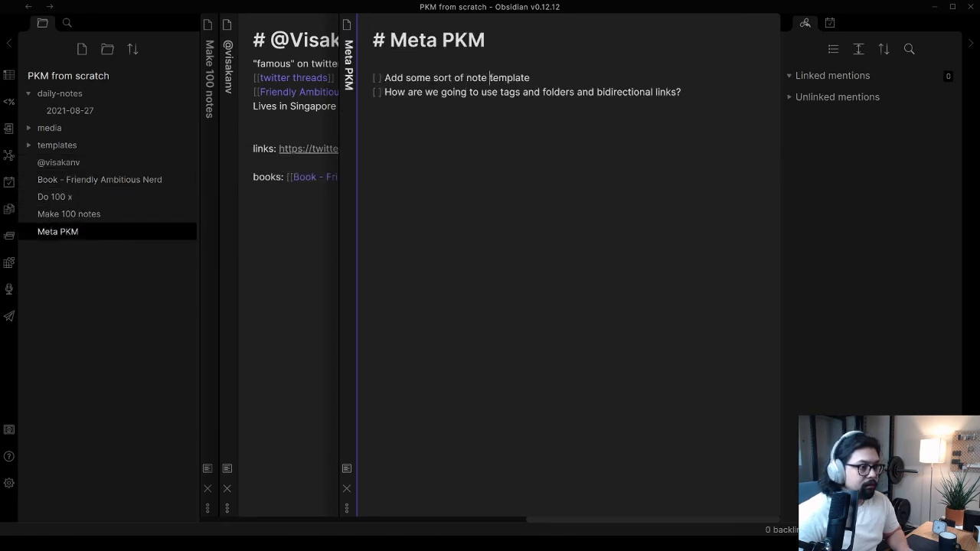
left_click_drag(488, 77, 407, 77)
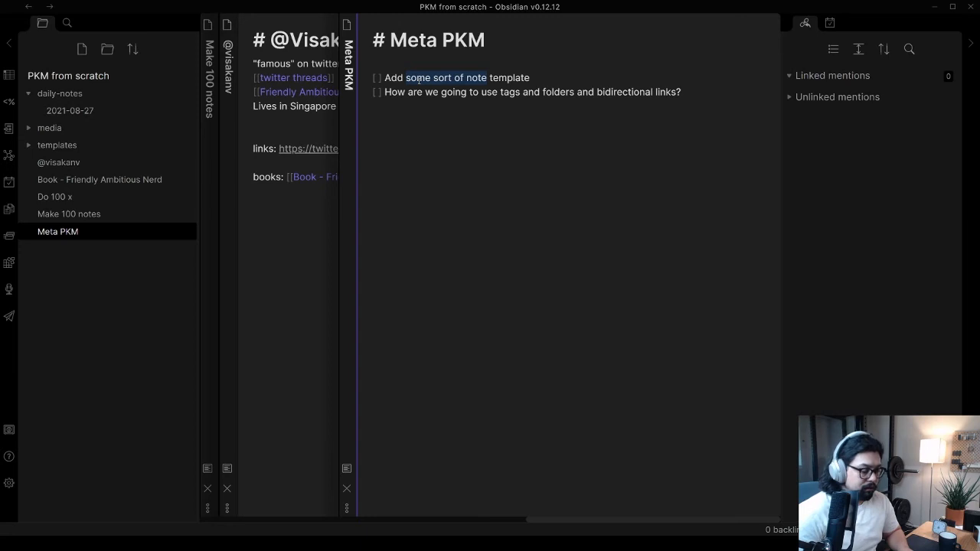
key("BackSpace")
key("BackSpace")
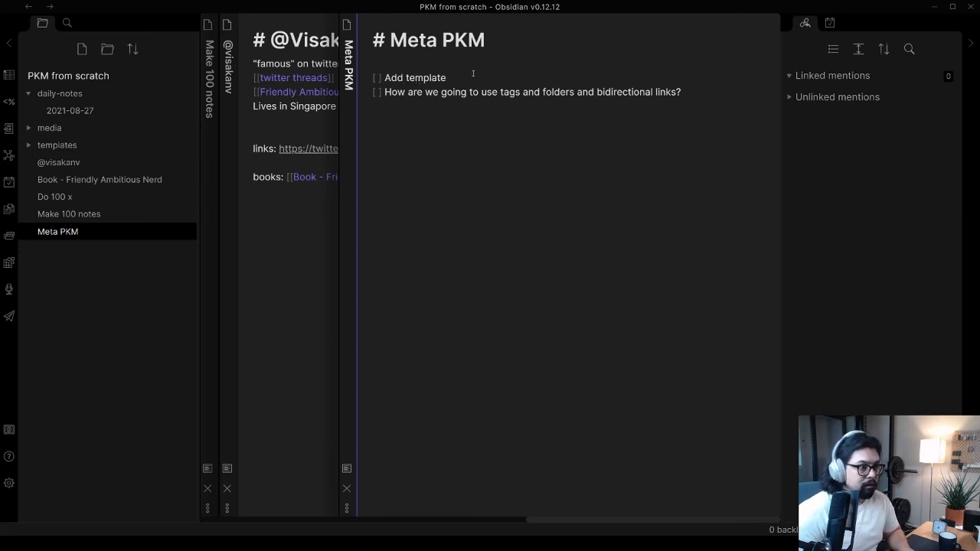
type("s")
Under the "Add templates" to-do in the Meta PKM note, add indented checkbox items "books", "concepts" and "people"
key("Return")
key("Return")
key("Tab")
type("[ ] ")
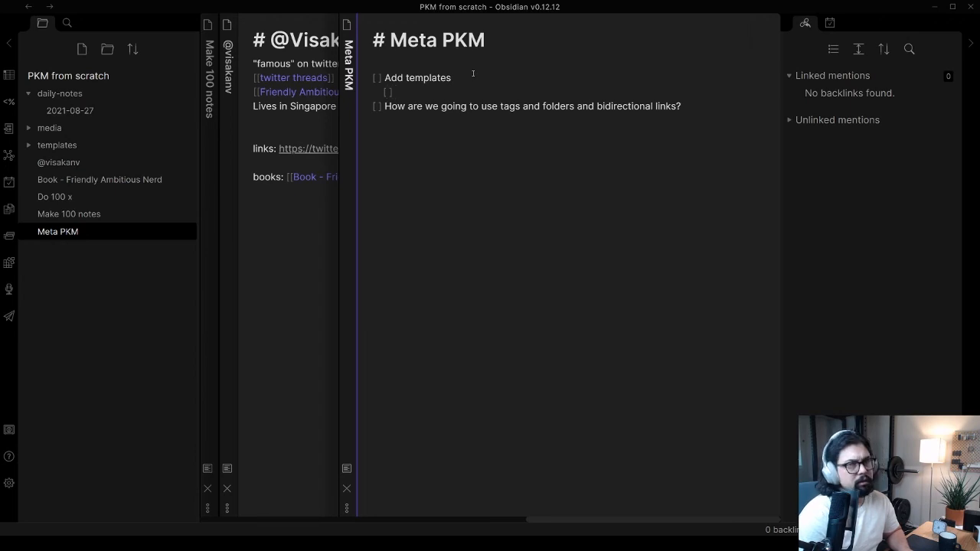
type("books")
key("Return")
type("[ ] ")
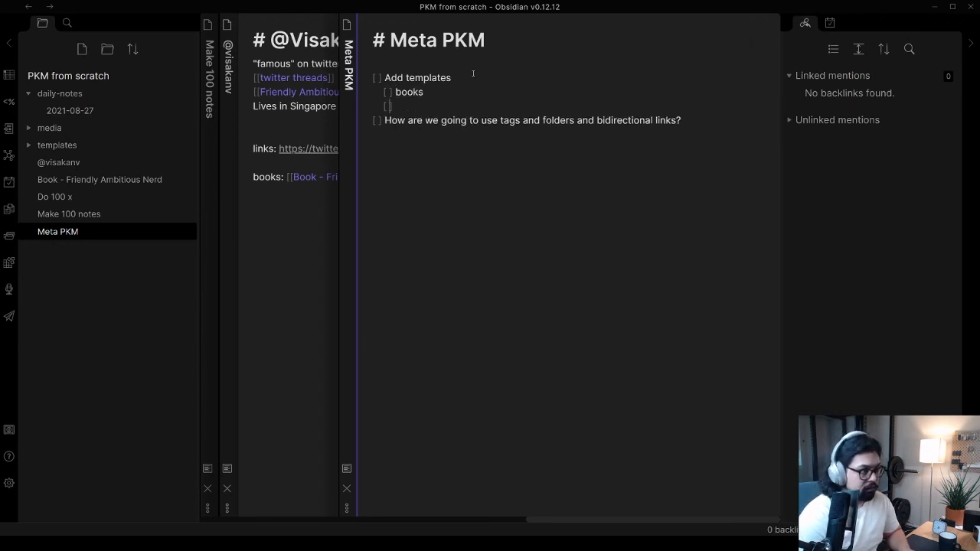
type("concepts")
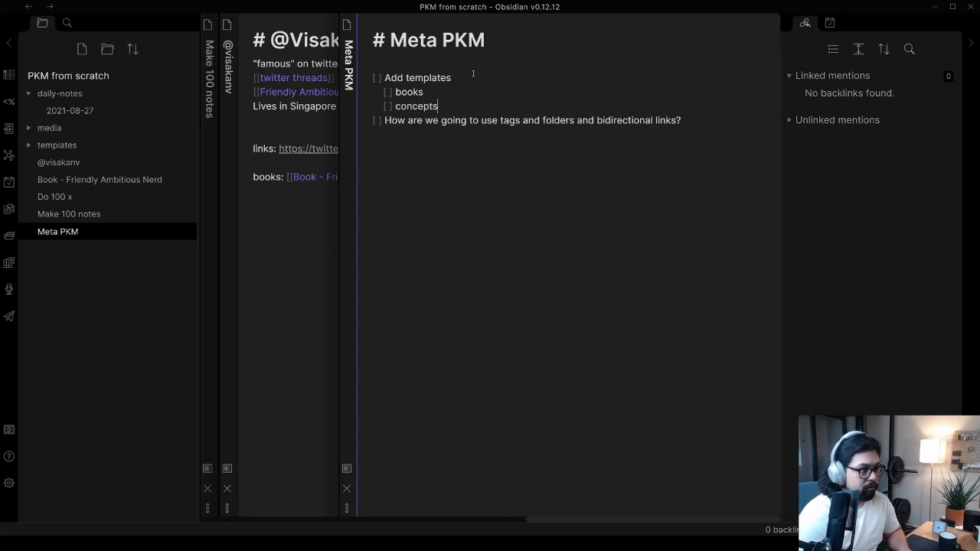
key("Return")
type("[ ] people")
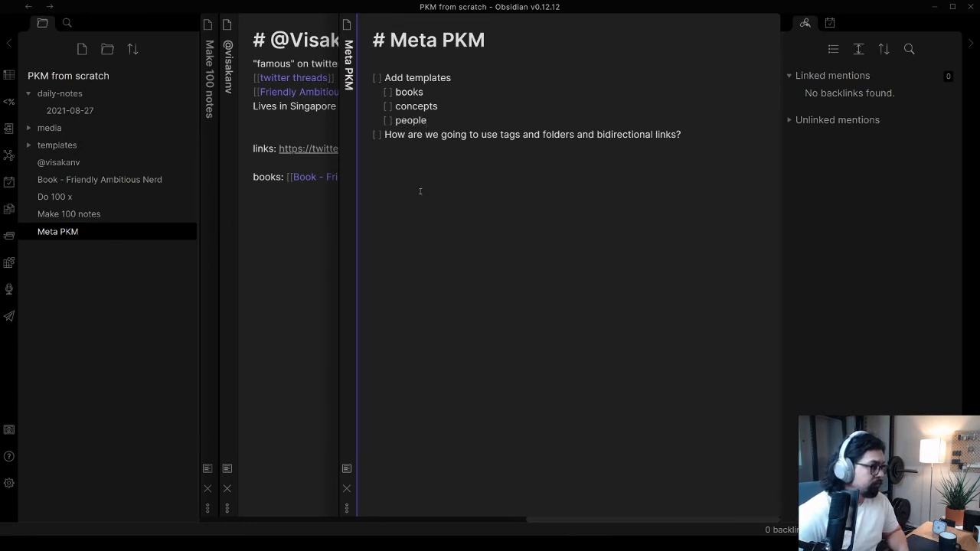
left_click(293, 240)
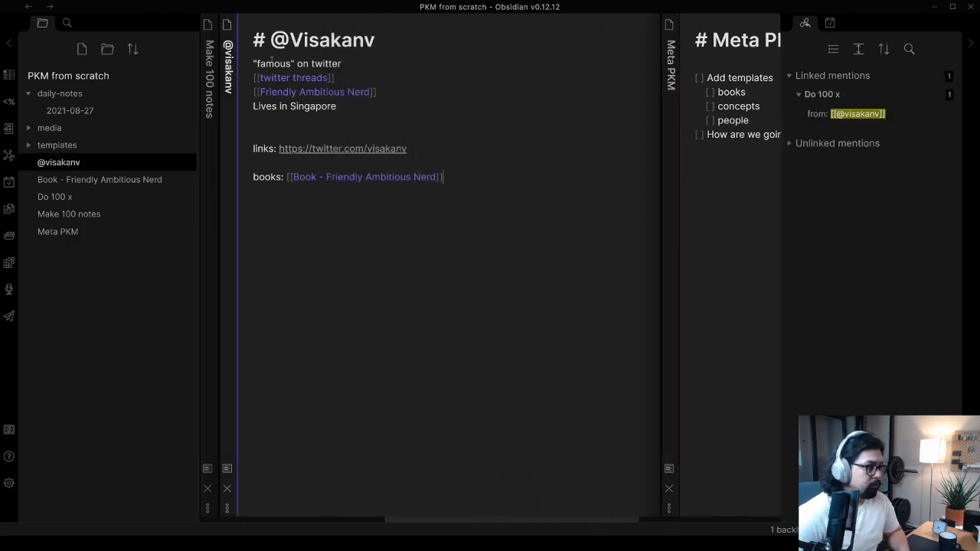
left_click(209, 122)
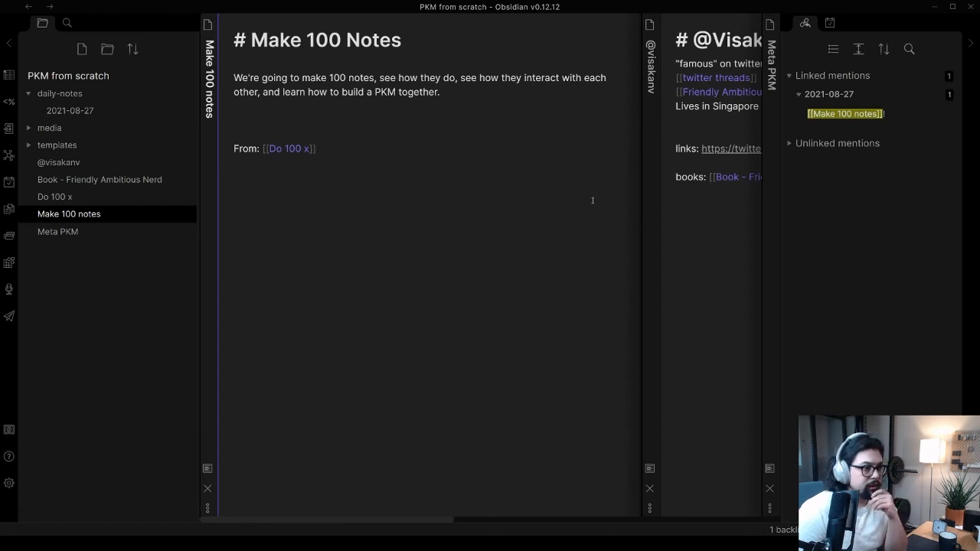
left_click(650, 184)
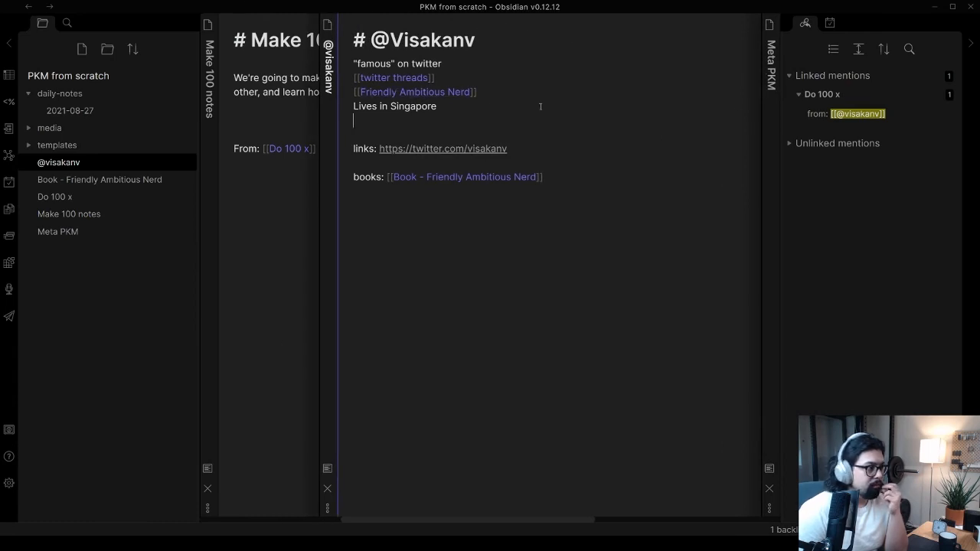
In the Meta PKM note, add the to-do "How are we going to find "in progress" notes?" at the end
left_click(769, 76)
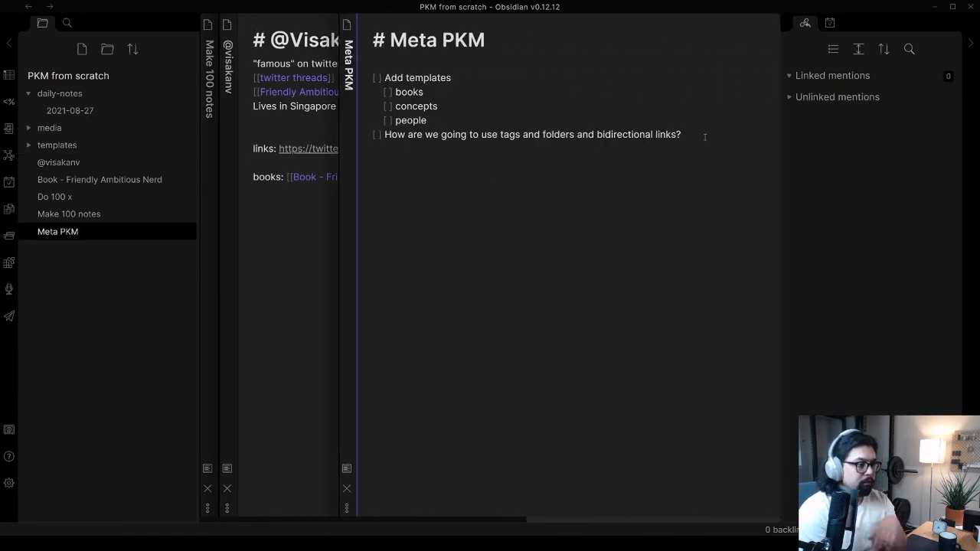
key("Return")
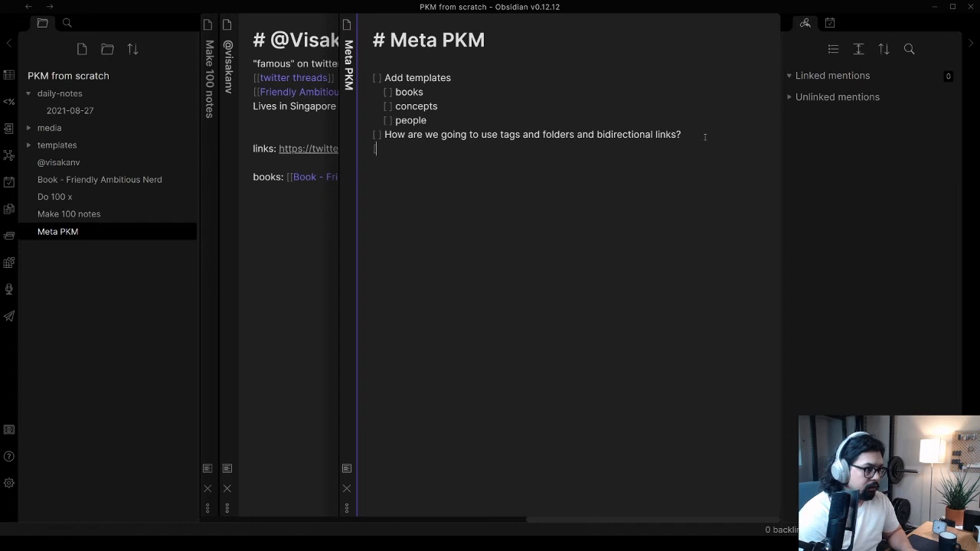
type("How are we going to find ")
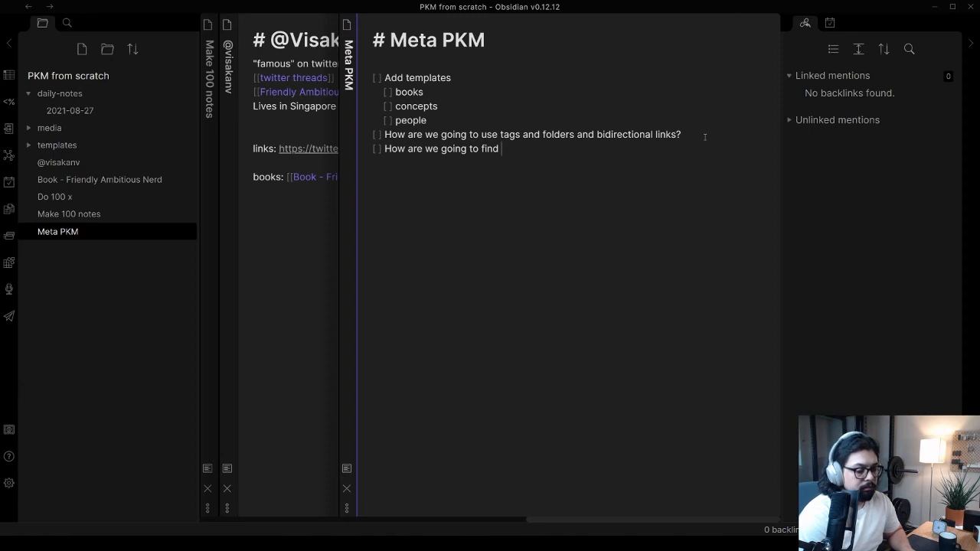
type("\"in progres")
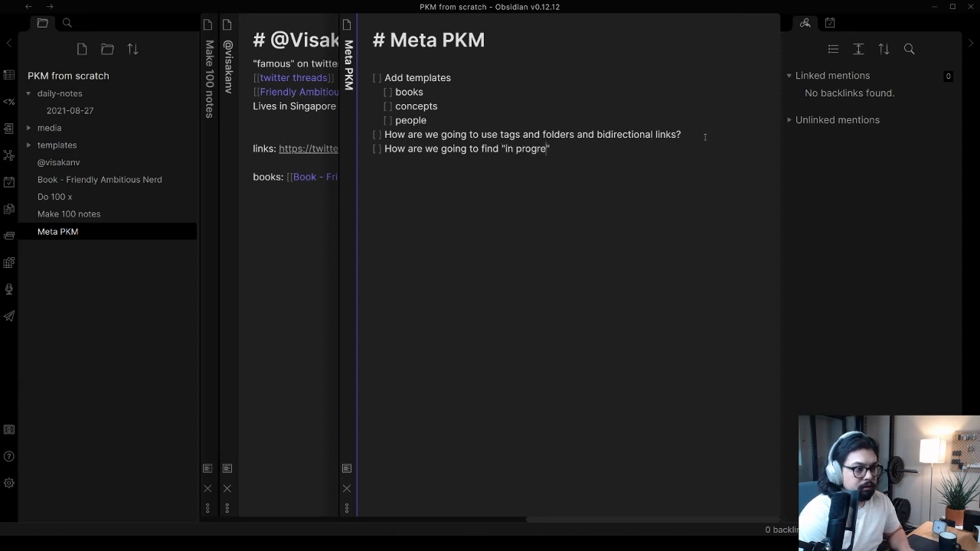
type("s")
key("BackSpace")
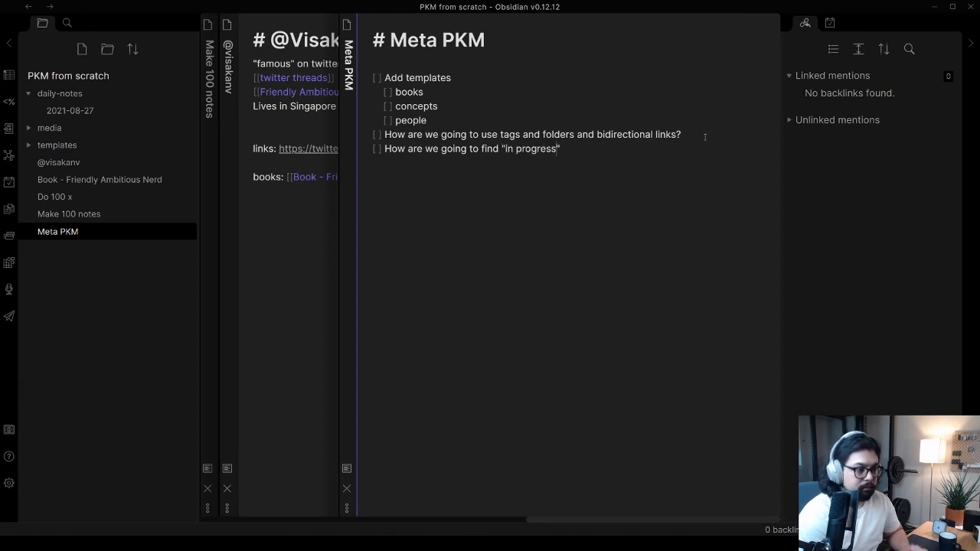
type("\" ")
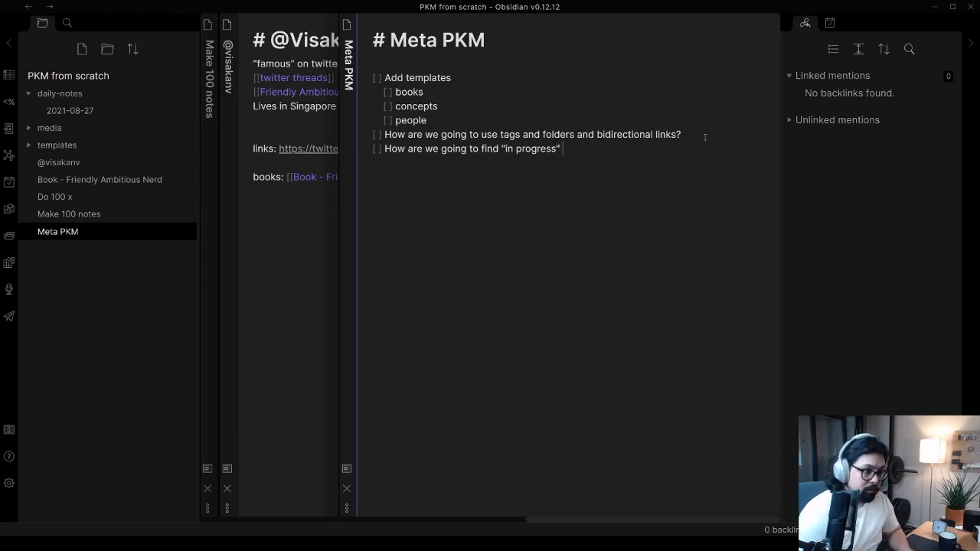
type("notes?")
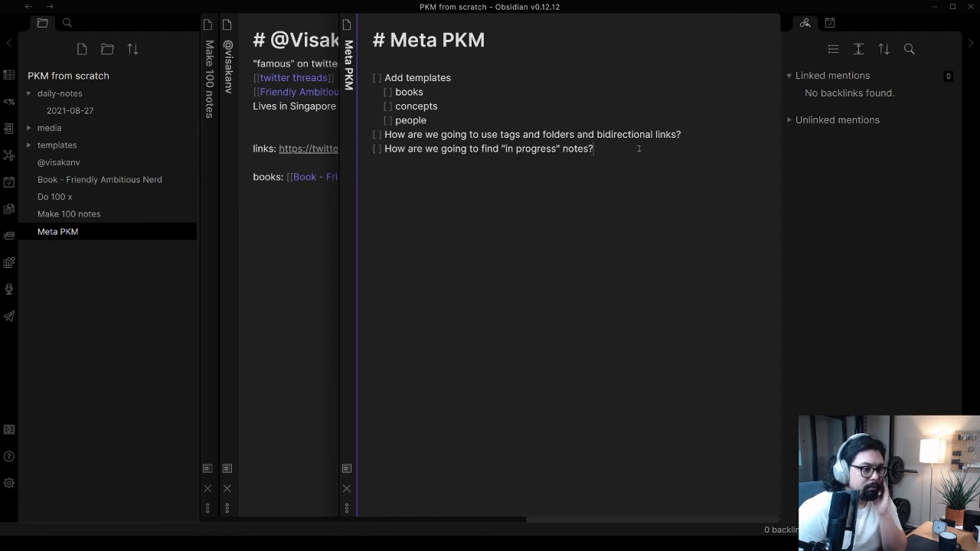
In the 2021-08-27 daily note, add the link [[tags are useful for marking status, not concepts]] below "Project oriented!" and create its note
left_click(283, 123)
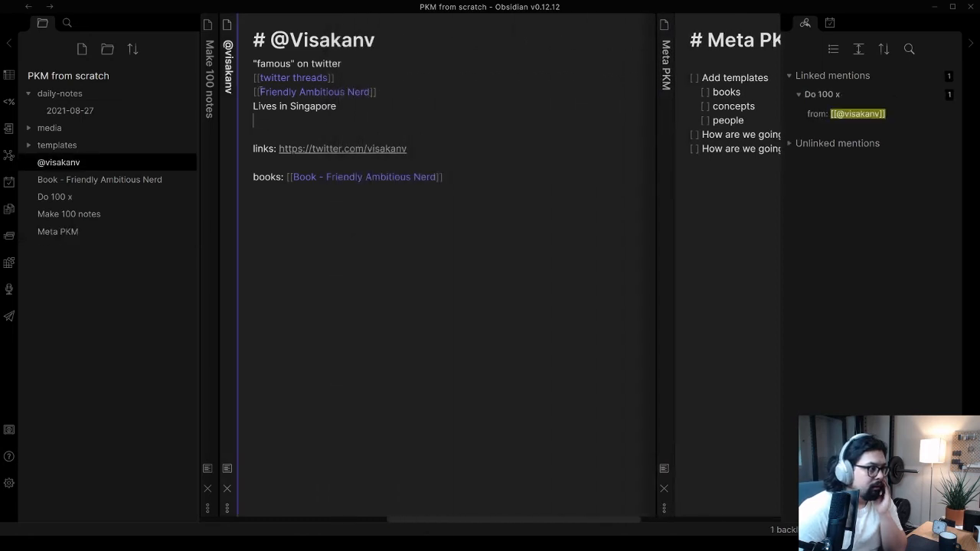
left_click(103, 109)
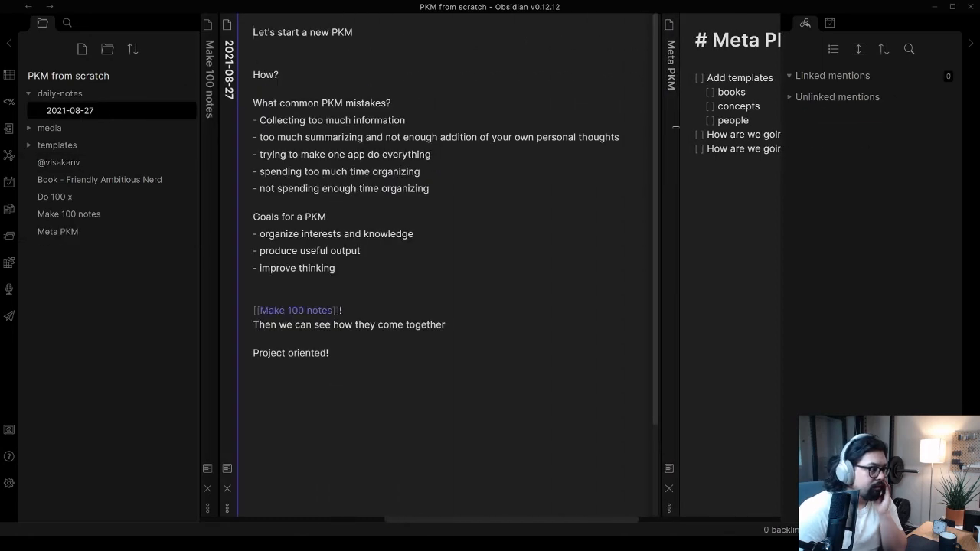
key("Return")
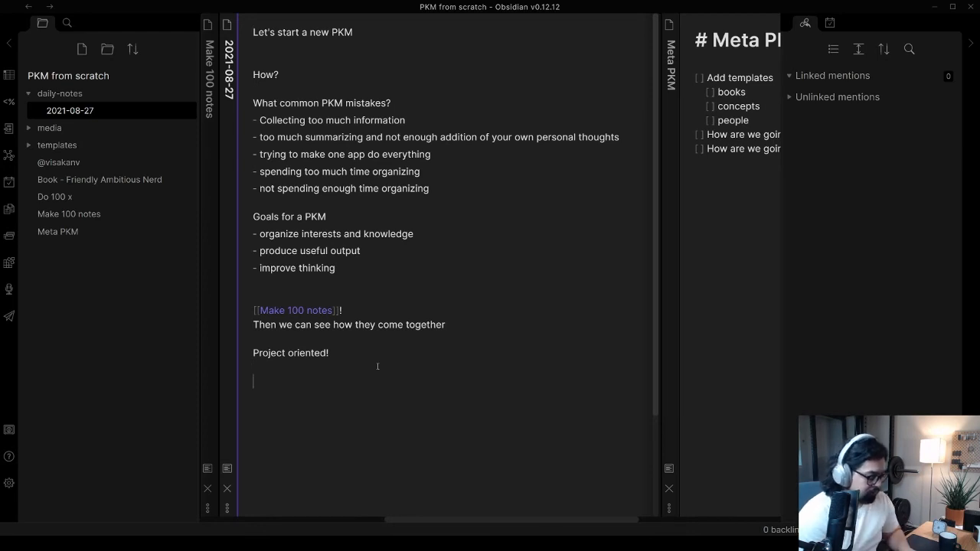
type("[[")
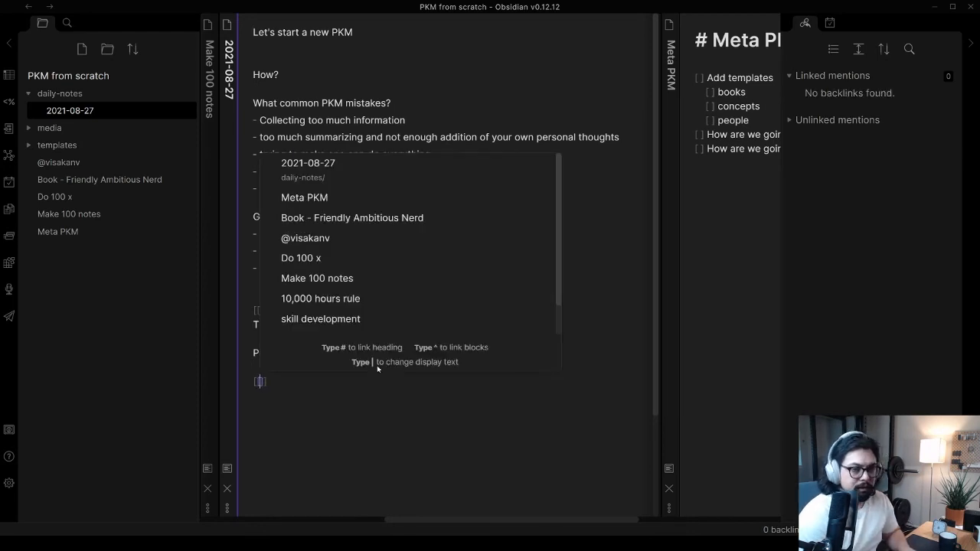
type("tags are usef")
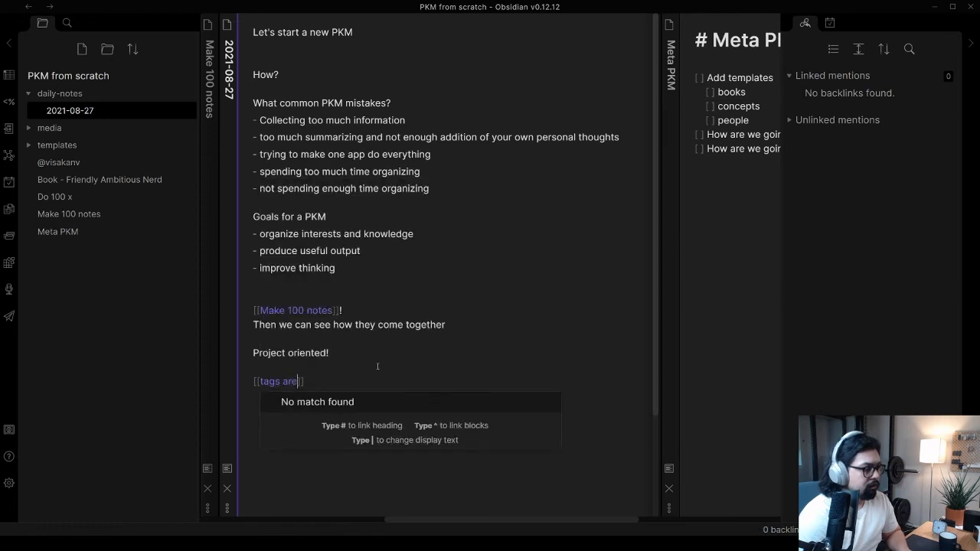
type("ul for marking sta")
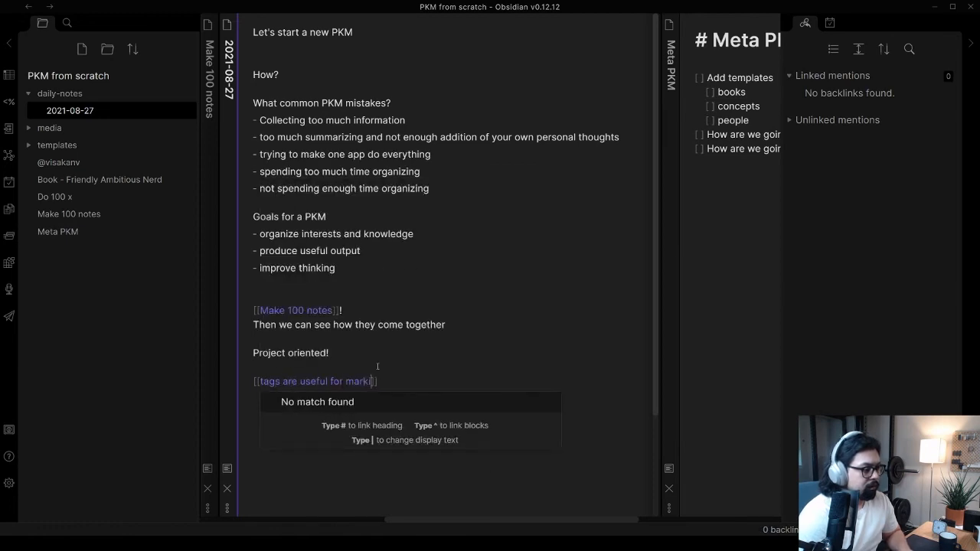
type("tus, ")
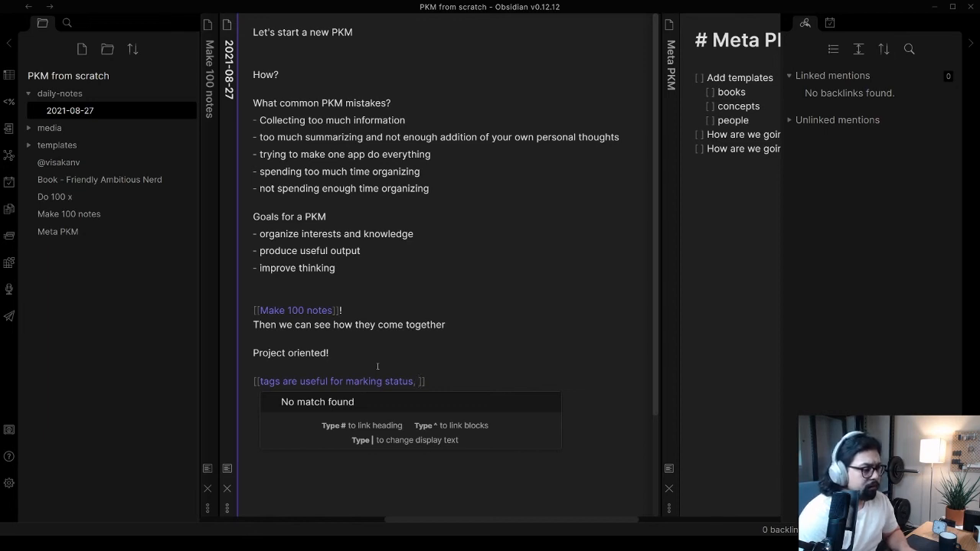
type("not concepts")
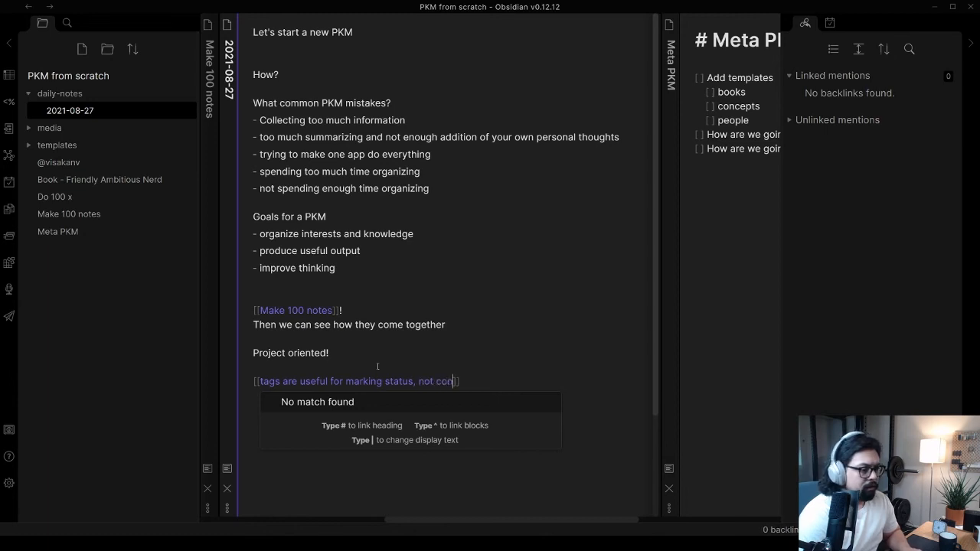
key("Return")
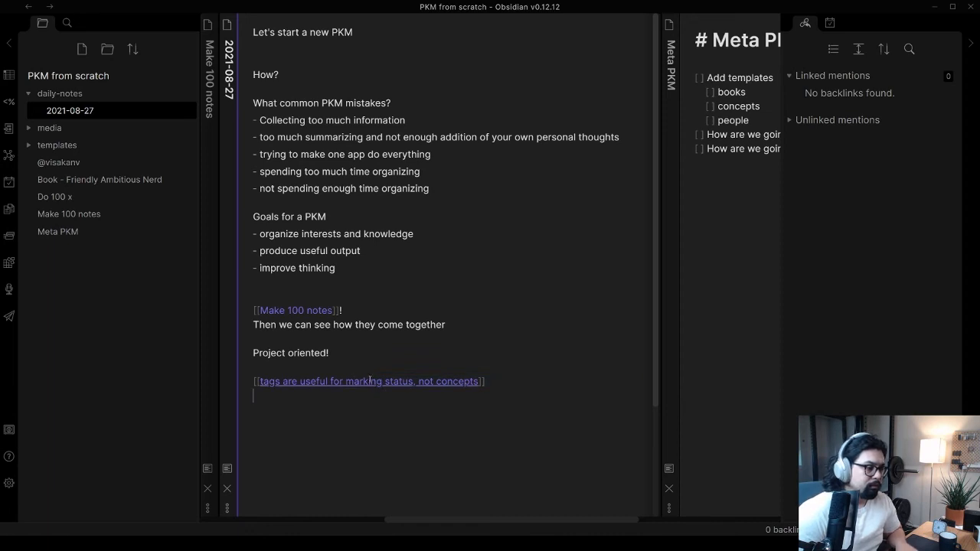
left_click(370, 381)
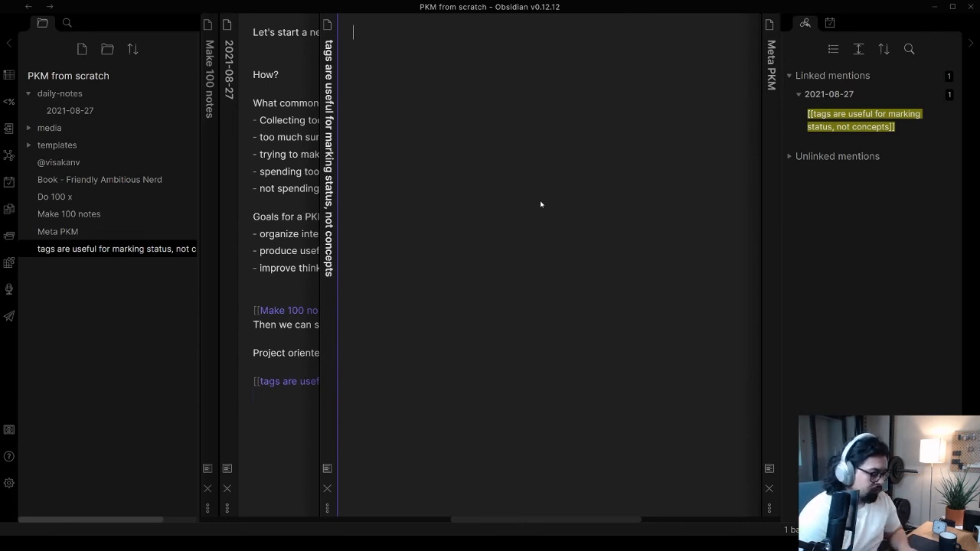
type("What's wron")
key("BackSpace")
key("BackSpace")
key("BackSpace")
key("BackSpace")
key("BackSpace")
key("BackSpace")
key("BackSpace")
key("BackSpace")
key("BackSpace")
key("BackSpace")
key("BackSpace")
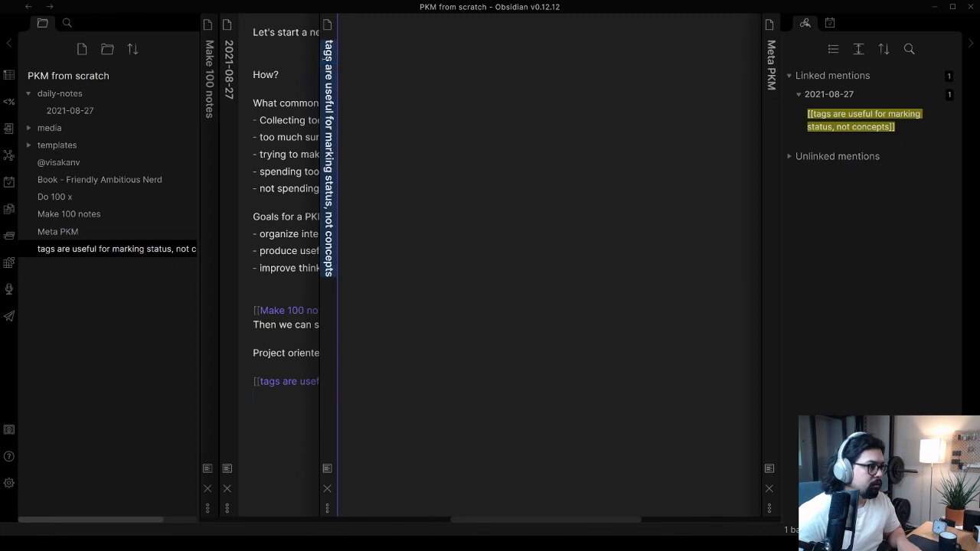
Add a level-one heading to the new tags note, copying the note's title as its text
type("#")
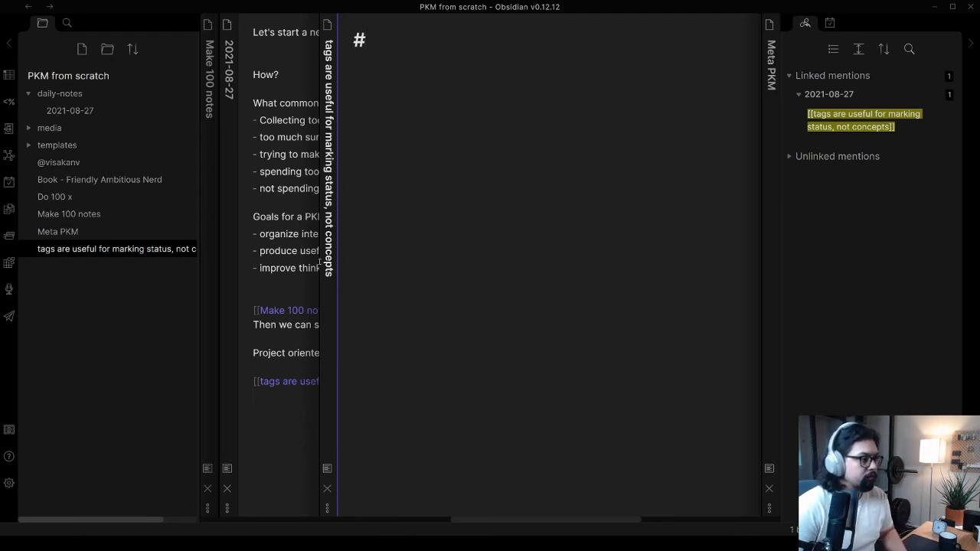
left_click_drag(330, 276, 330, 44)
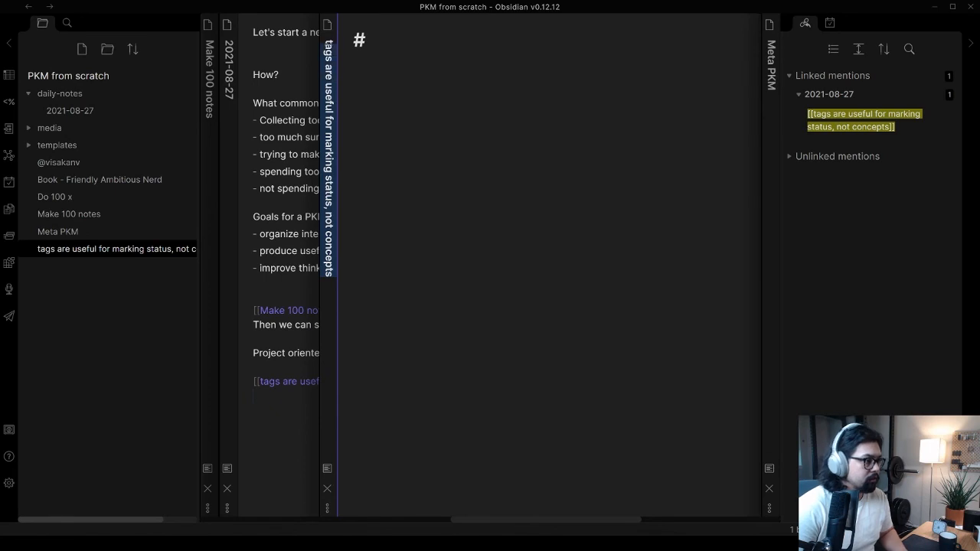
key("ctrl+c")
left_click(416, 46)
key("ctrl+v")
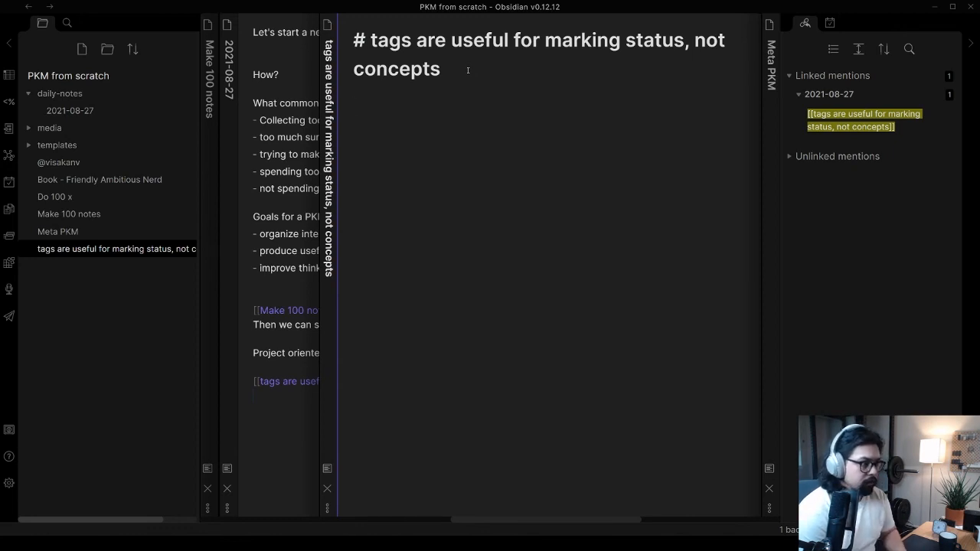
Below the tags note's heading, write "[[Tiago Forte]] wrote an article about the use of tags"
type("[[Tiago Forte")
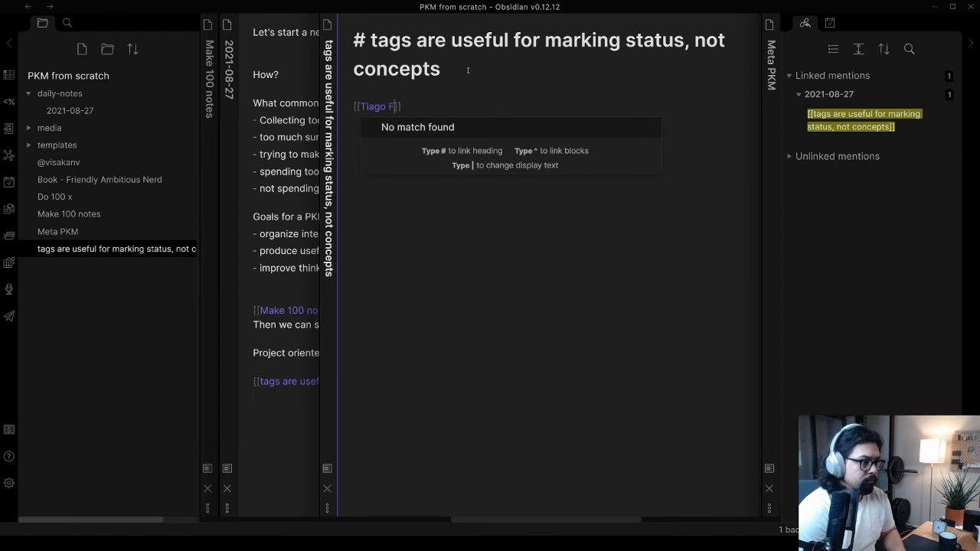
type("]")
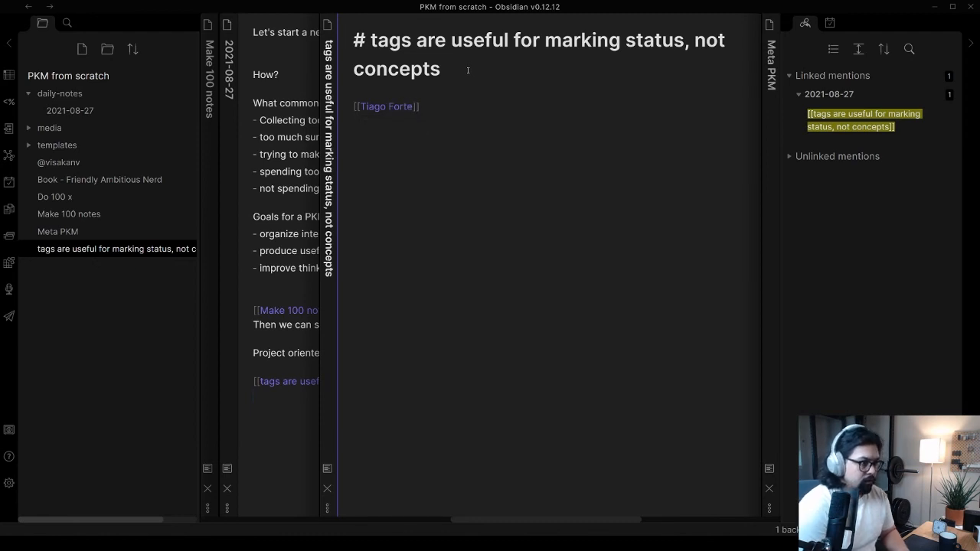
type("] w")
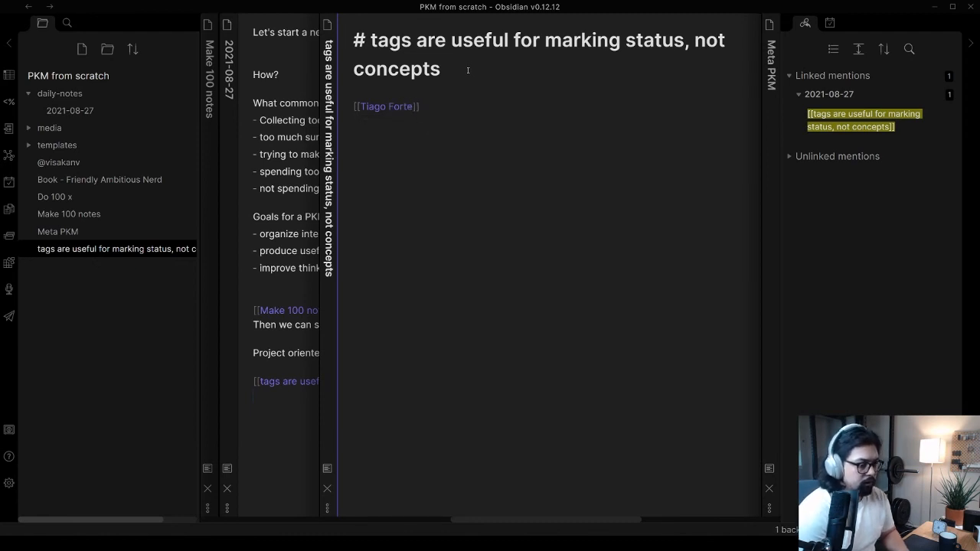
type("rote an art")
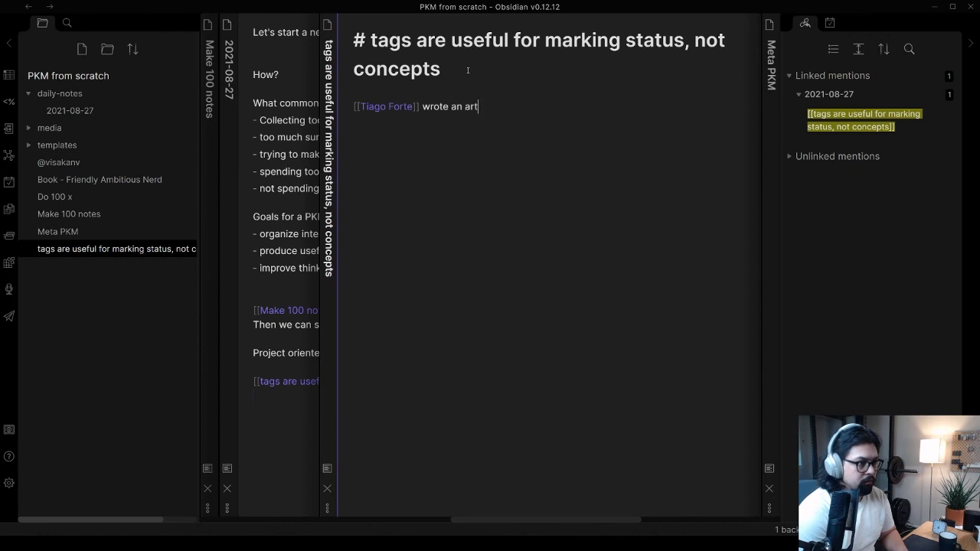
type("icle about the use of tags")
Above the Tiago Forte line in the tags note, add the level-three heading "What's wrong with using tags for concepts?"
key("Return")
key("Return")
key("Up")
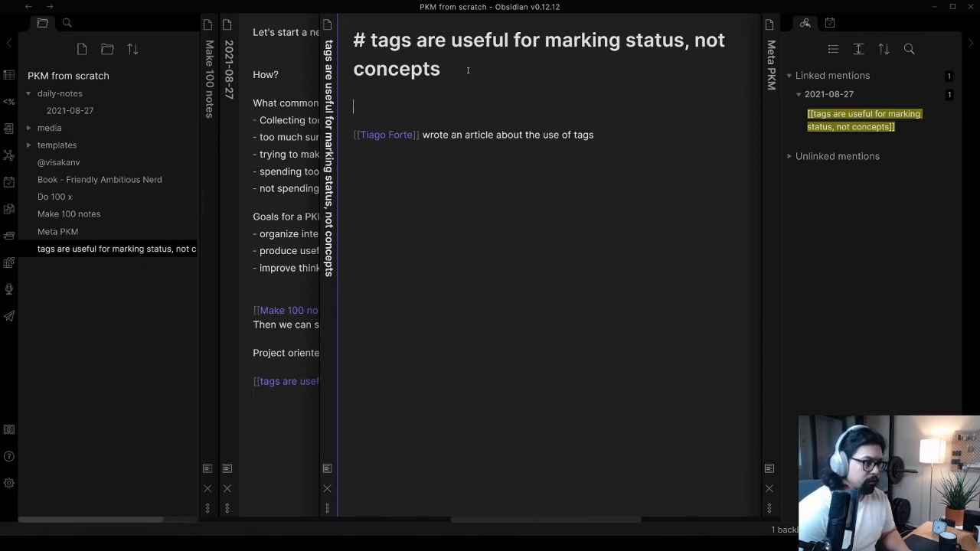
type("What'")
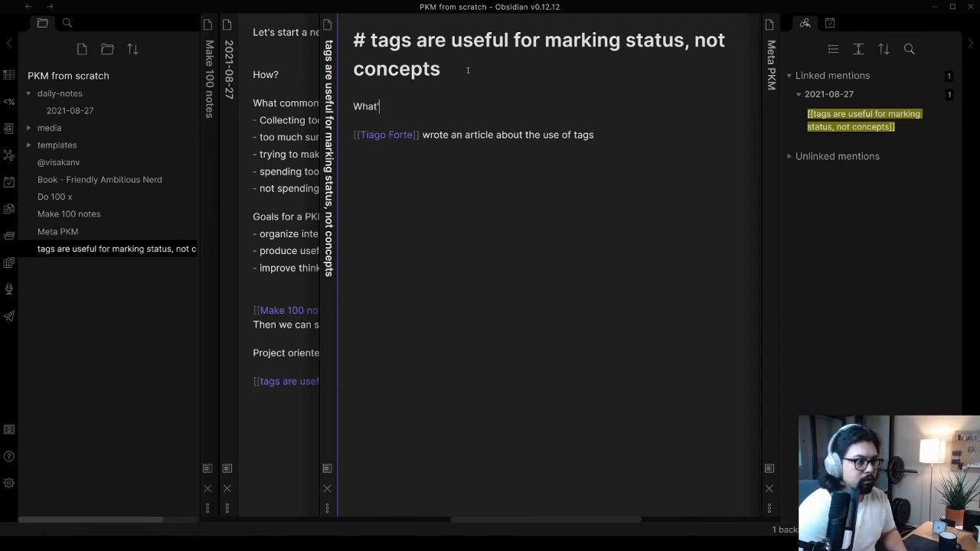
type("s wrong with using ")
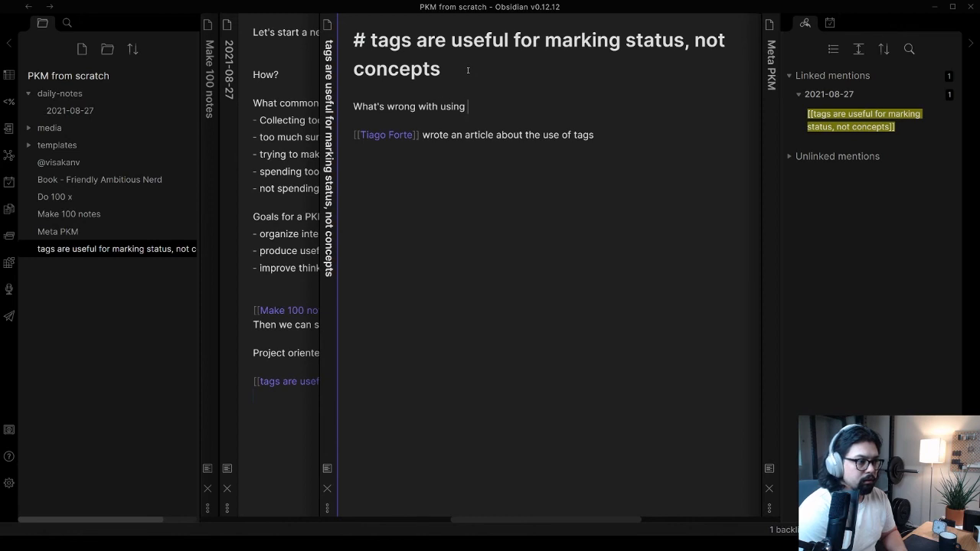
type("tags for concepts?")
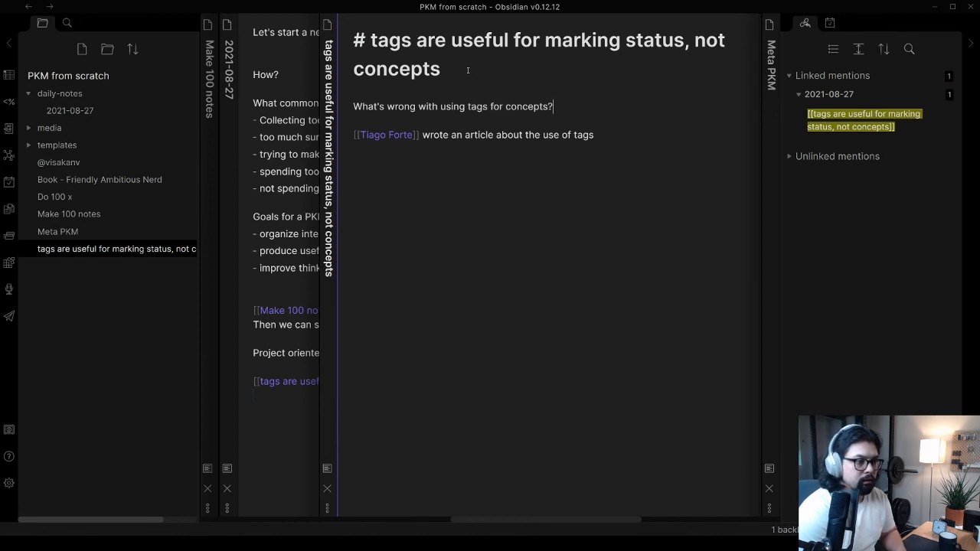
key("Return")
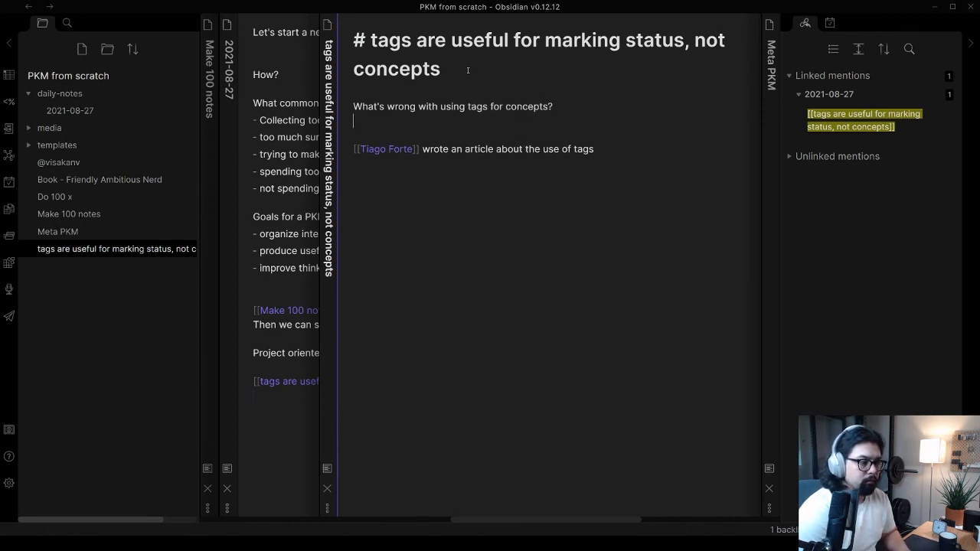
key("Up")
type("###")
left_click(476, 134)
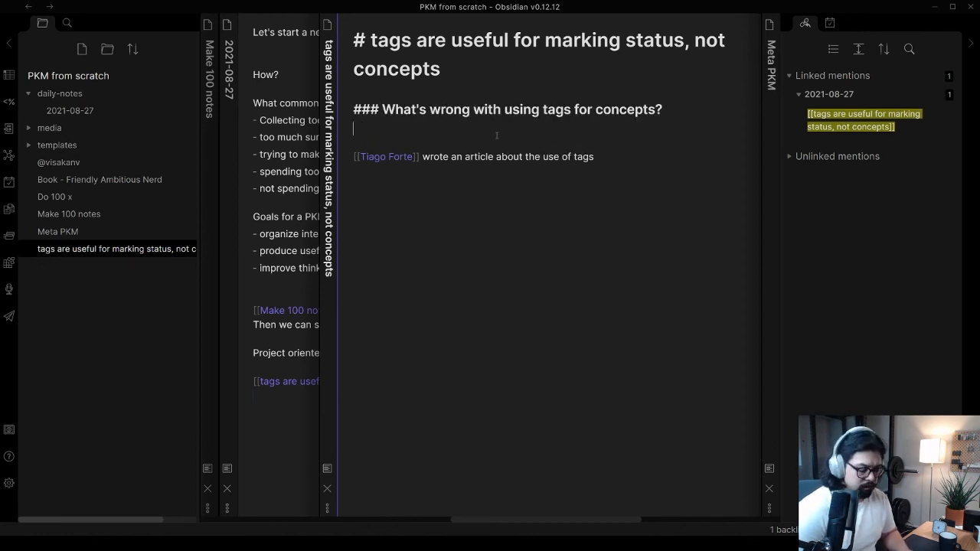
Below the level-three heading, write "there are many ways to write the same word", keeping space before the Tiago Forte line
key("Return")
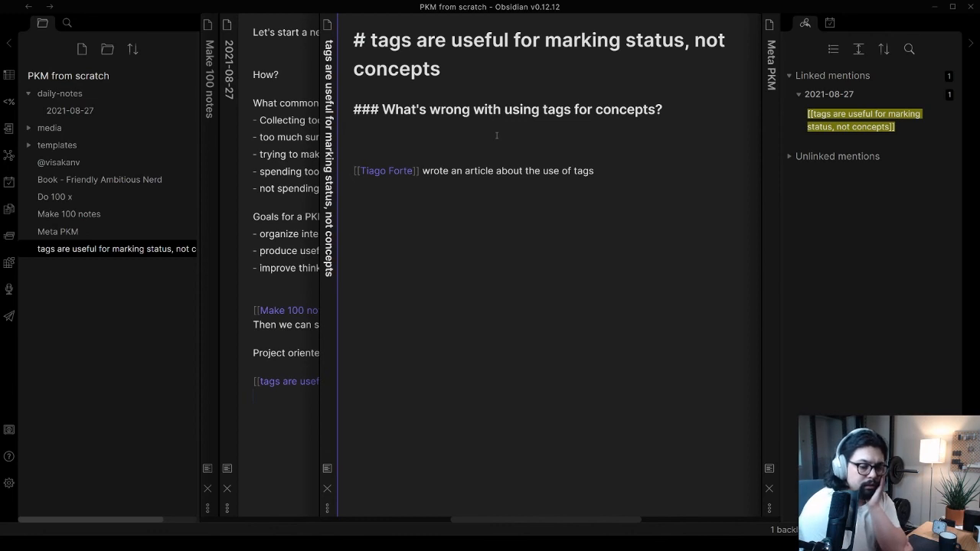
type("there are many ways to write the same word")
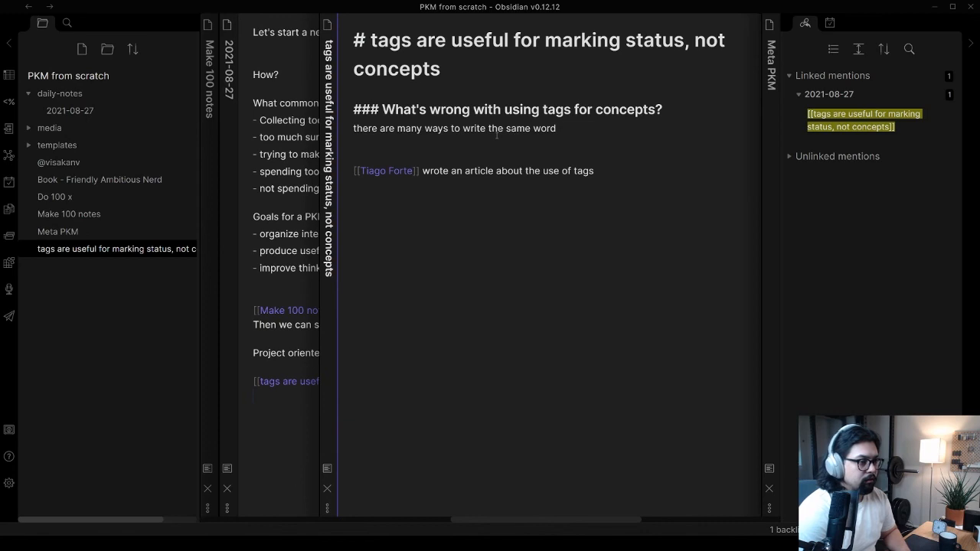
Add an indented example line "e.g. #concept #concepts" under the sentence about many ways to write the same word
key("Return")
type("e.g. you,")
key("BackSpace")
key("BackSpace")
key("BackSpace")
key("BackSpace")
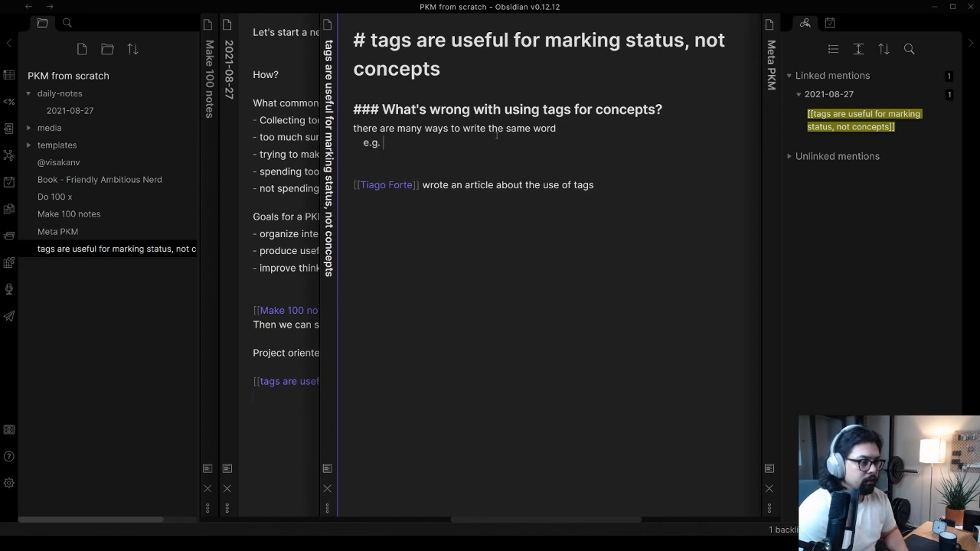
type("#conc")
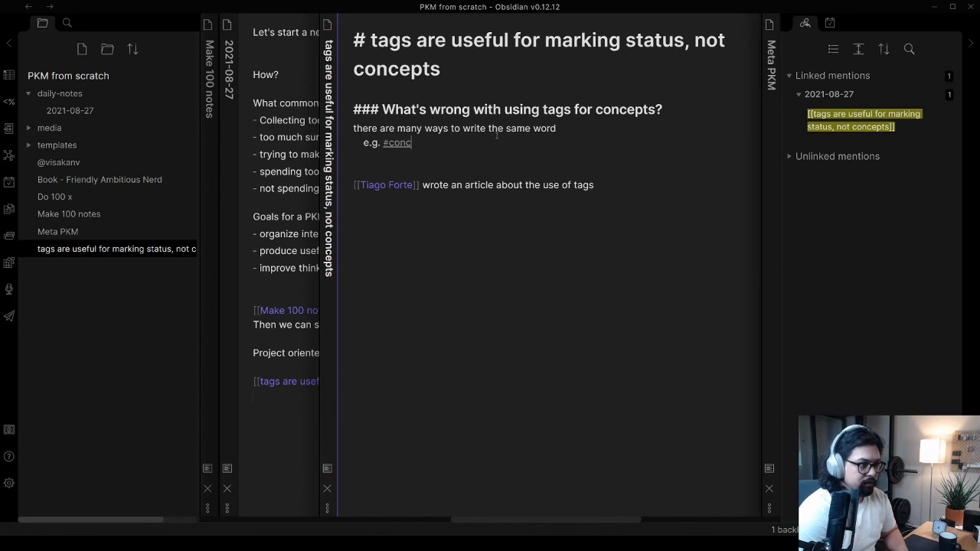
type("ept #concepts")
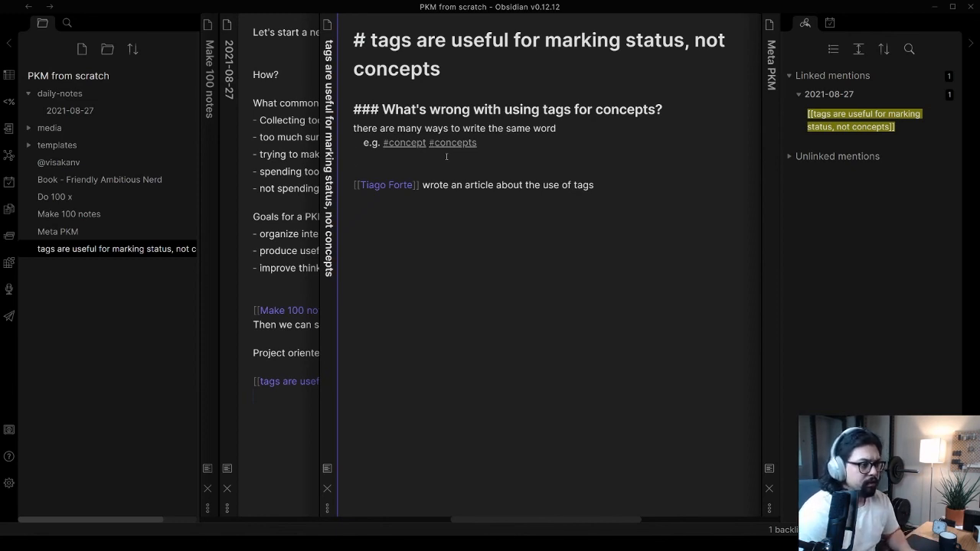
key("BackSpace")
key("BackSpace")
type("[[")
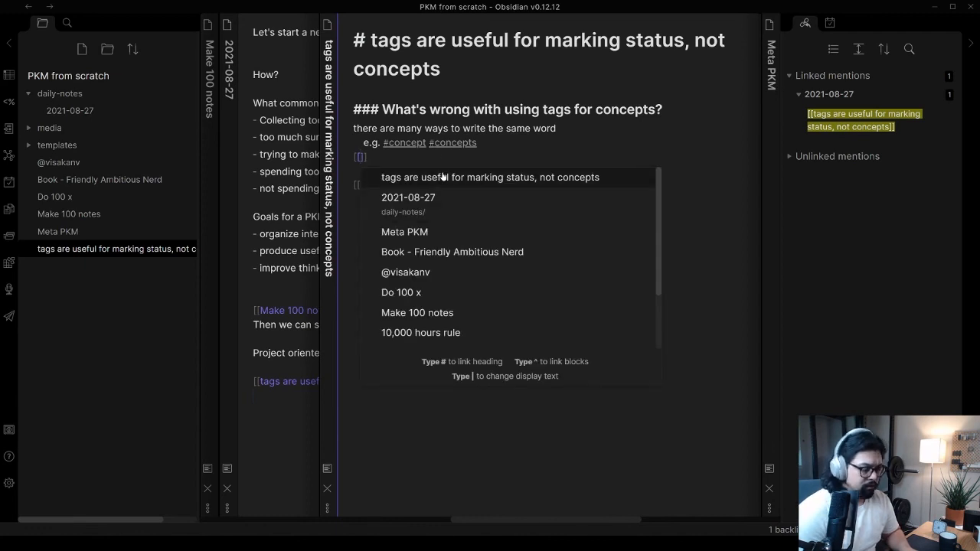
key("BackSpace")
key("BackSpace")
type("#")
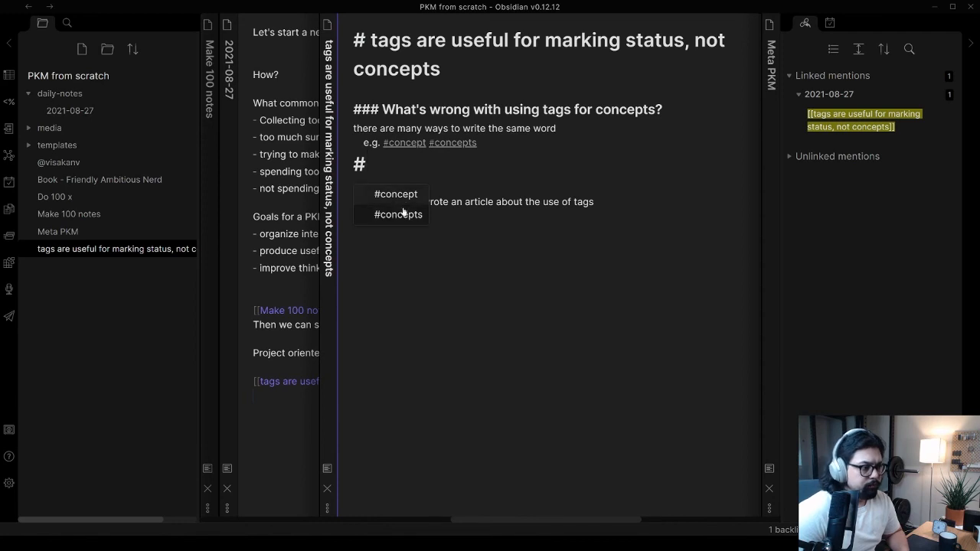
left_click(384, 166)
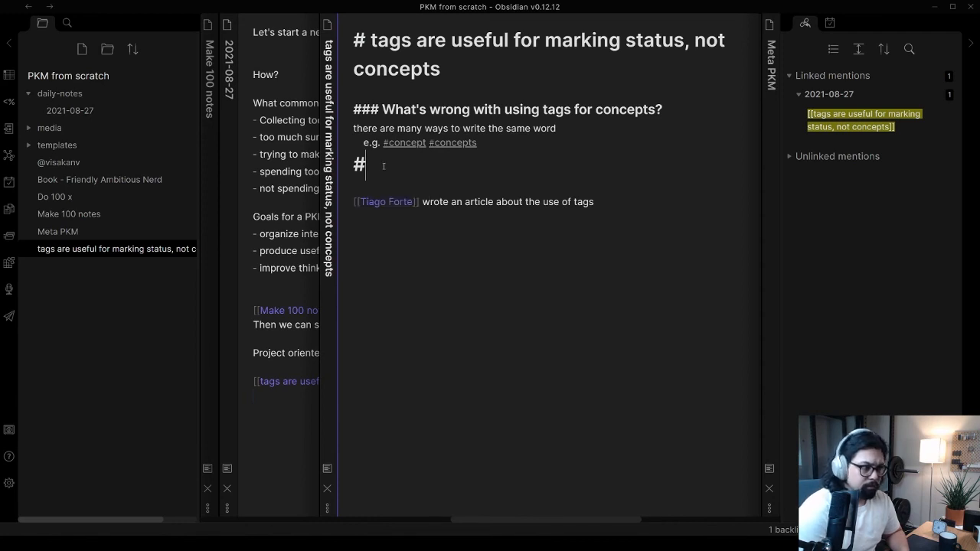
key("BackSpace")
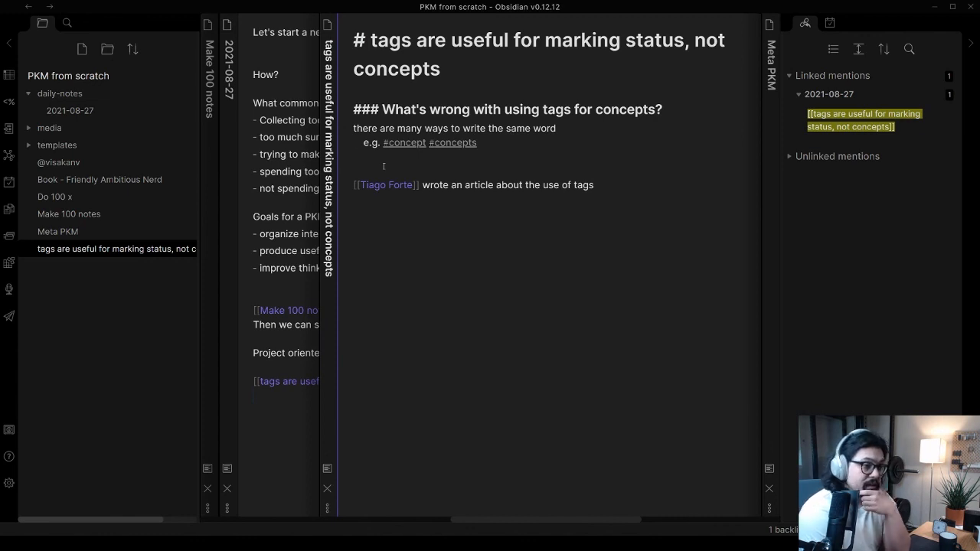
triple_click(544, 127)
left_click(552, 142)
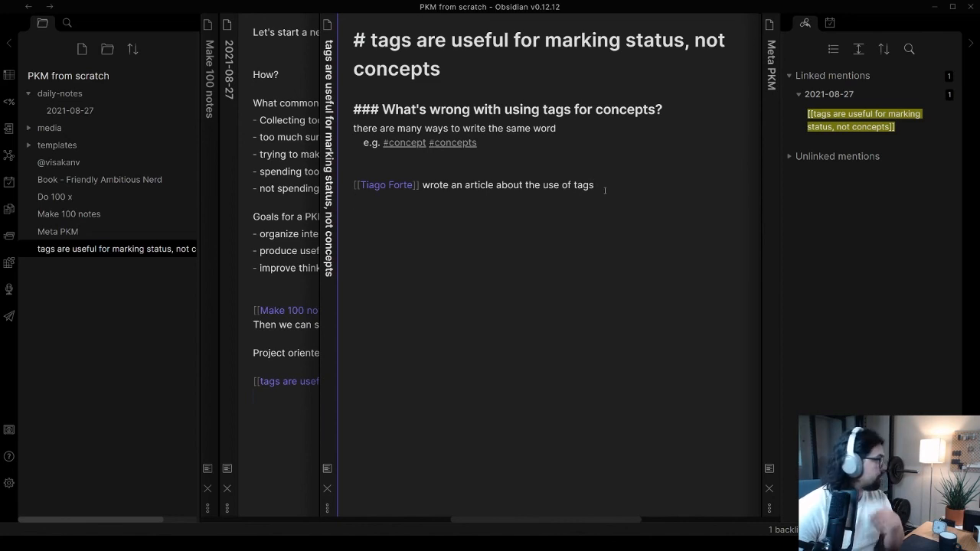
Append the link [[article - a complete guide to takking for Personal Knowledge Management]] to the end of the Tiago Forte line
type("[[")
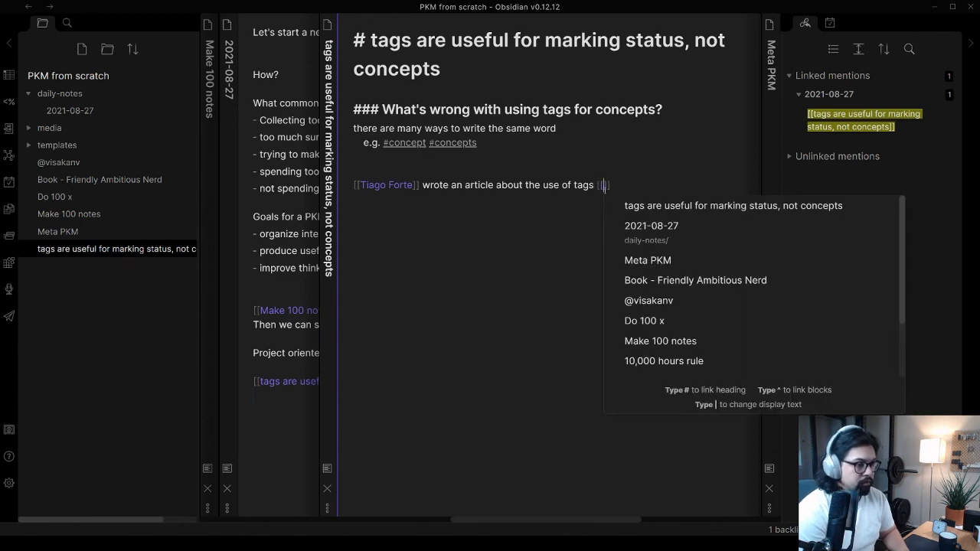
type("A complete")
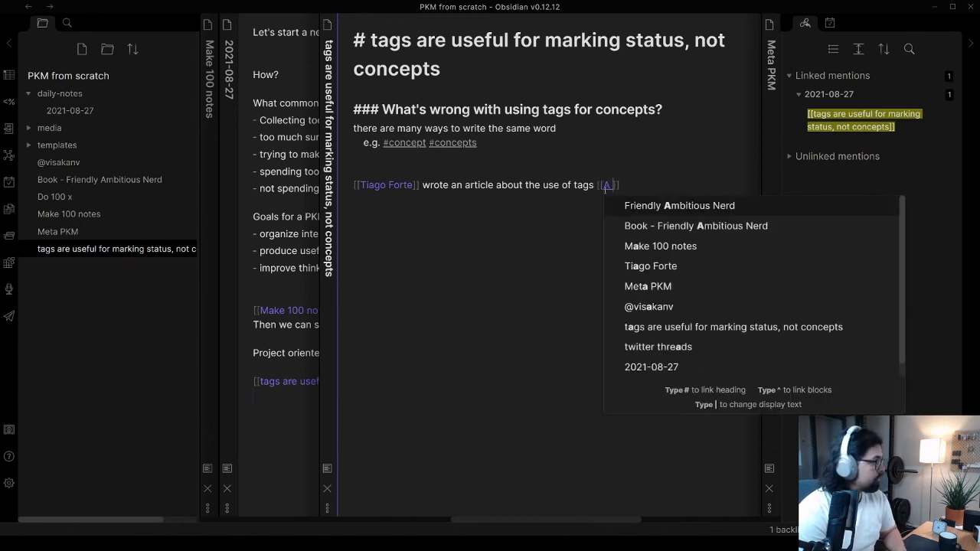
key("BackSpace")
key("BackSpace")
key("BackSpace")
key("BackSpace")
key("BackSpace")
key("BackSpace")
key("BackSpace")
key("BackSpace")
key("BackSpace")
key("BackSpace")
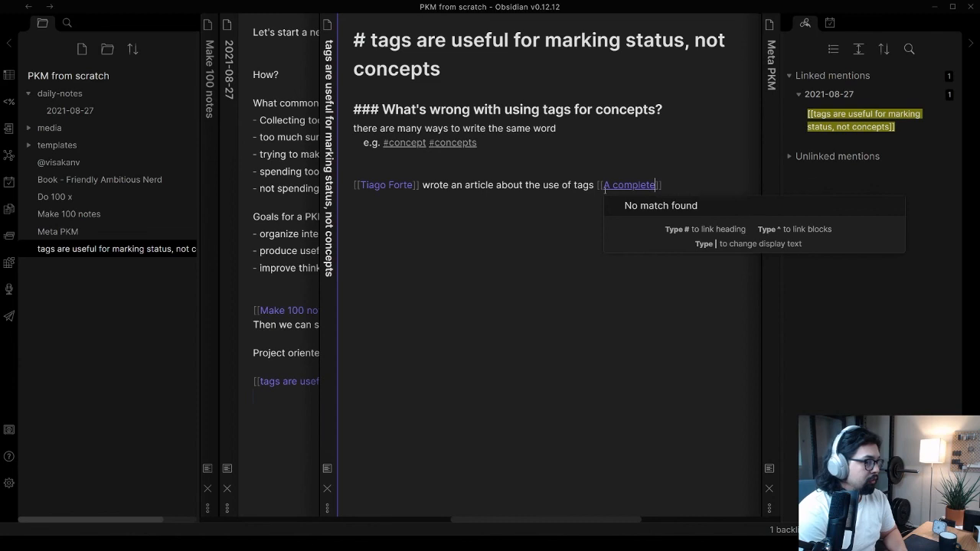
type("article - ")
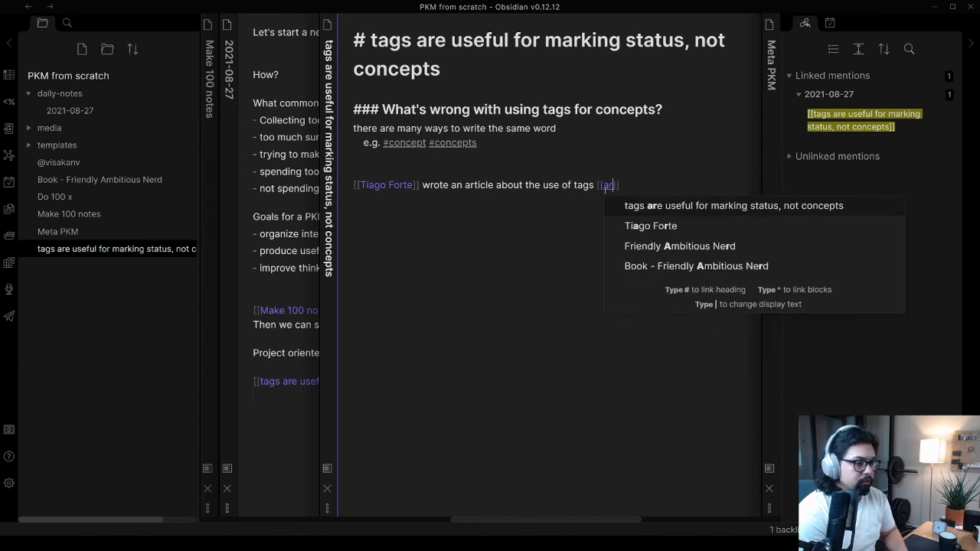
type("a complete guid")
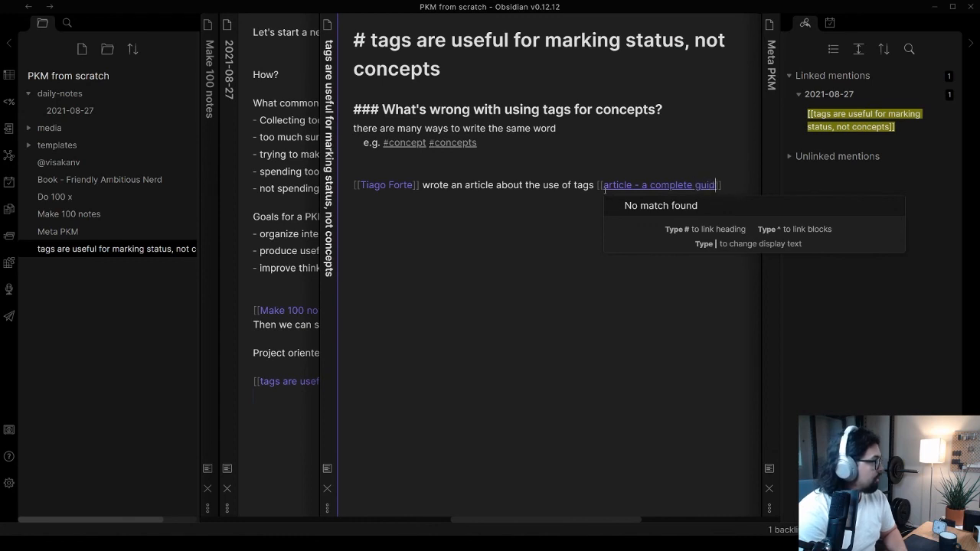
type("e to takking form")
key("BackSpace")
type("Personal KNo")
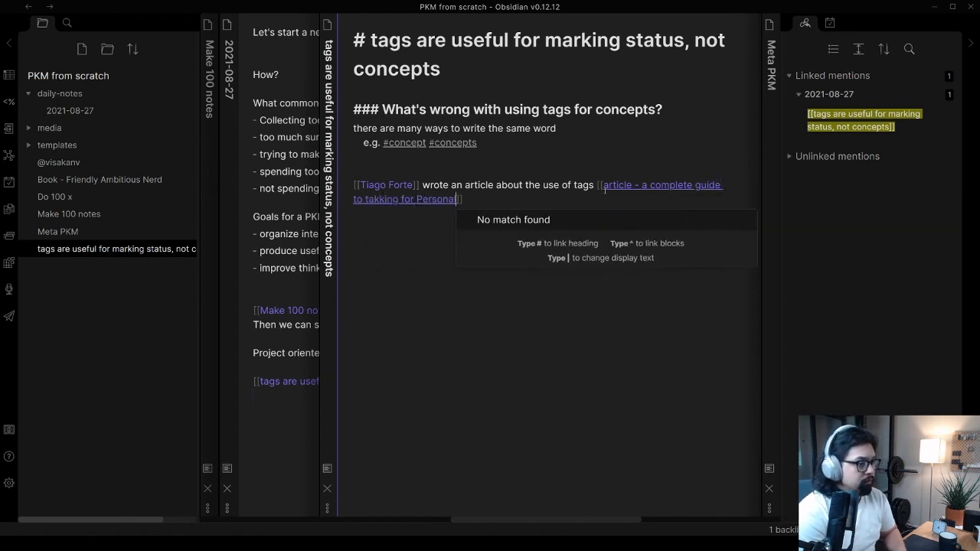
key("BackSpace")
key("BackSpace")
type("nowled")
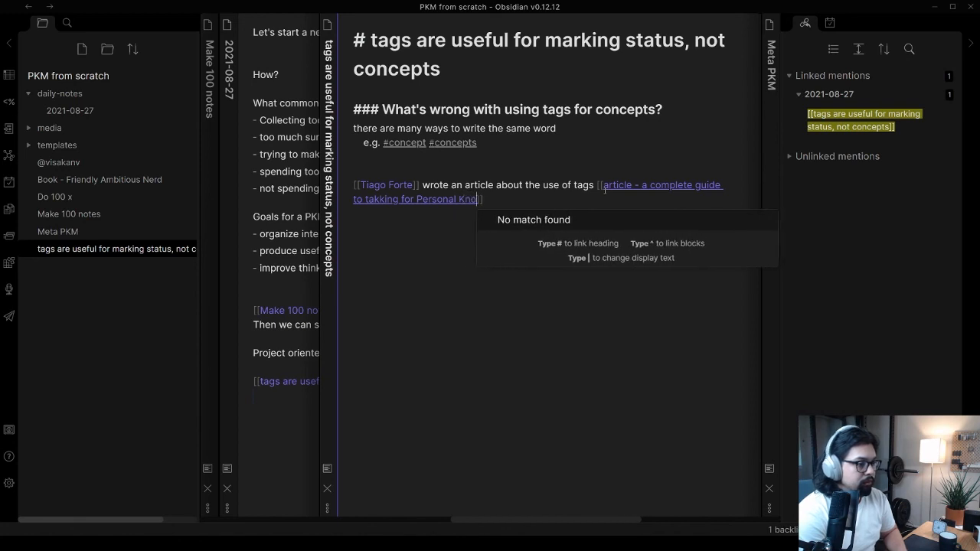
type("ge Manag")
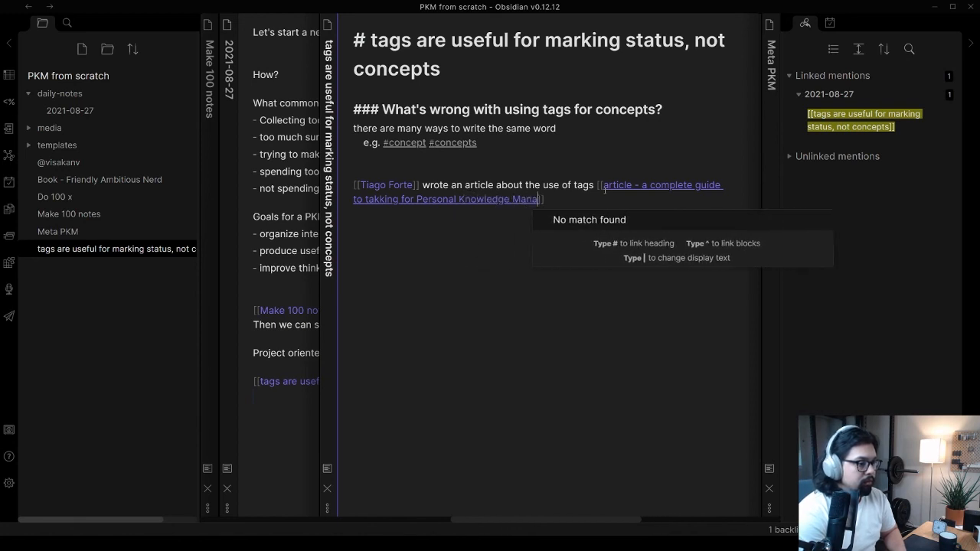
type("ement")
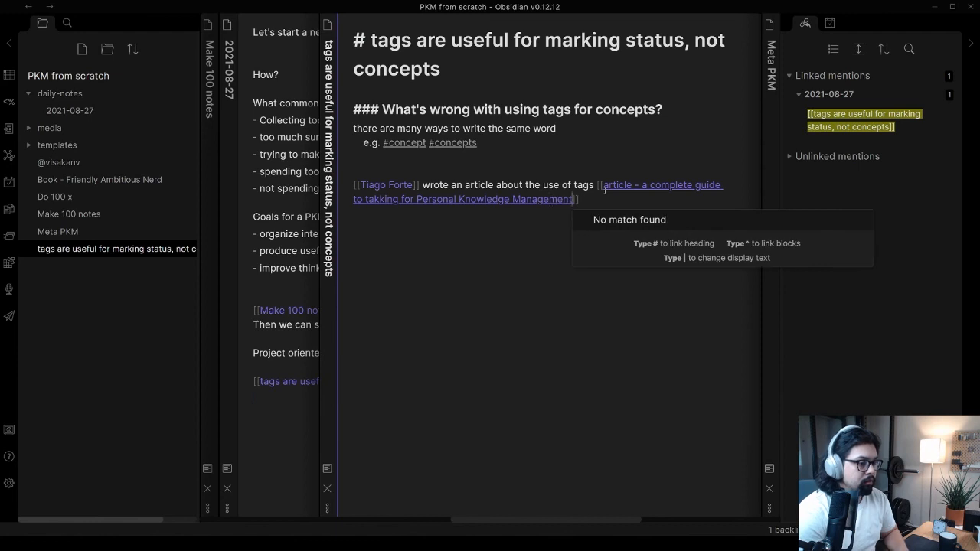
Create the article's note from its new link and write "author: [[Tiago Forte]]" as the first line
left_click(610, 187)
left_click_drag(619, 201, 627, 186)
left_click(628, 186, "ctrl")
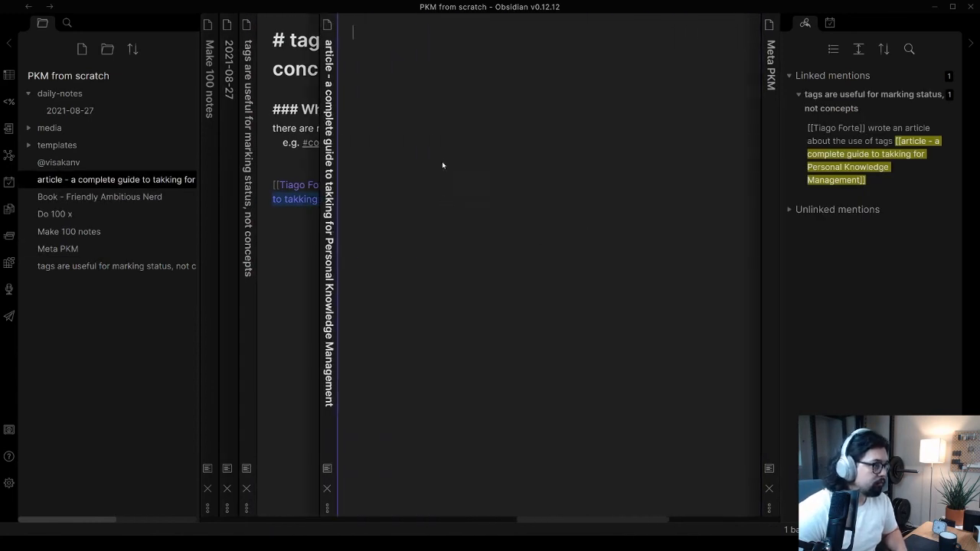
type("author: ")
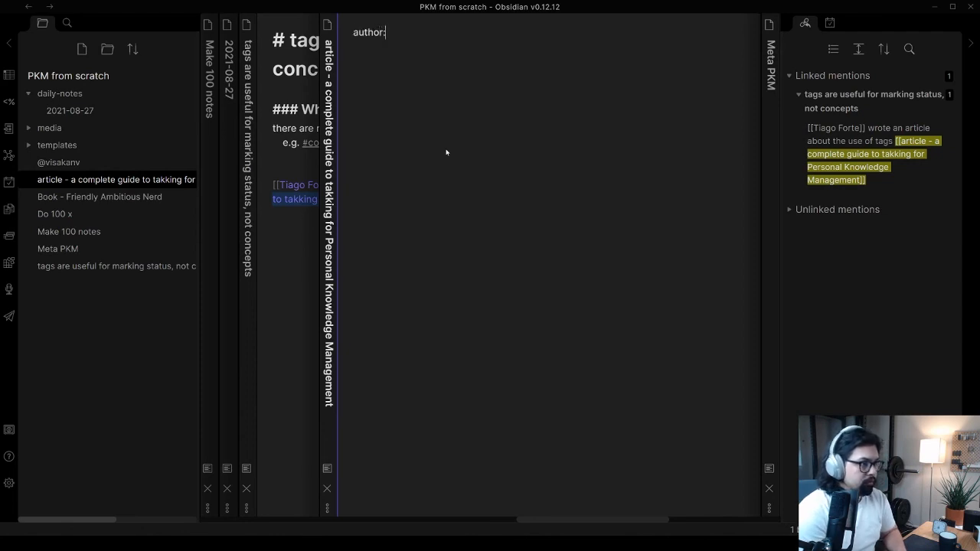
type("[[Tiag")
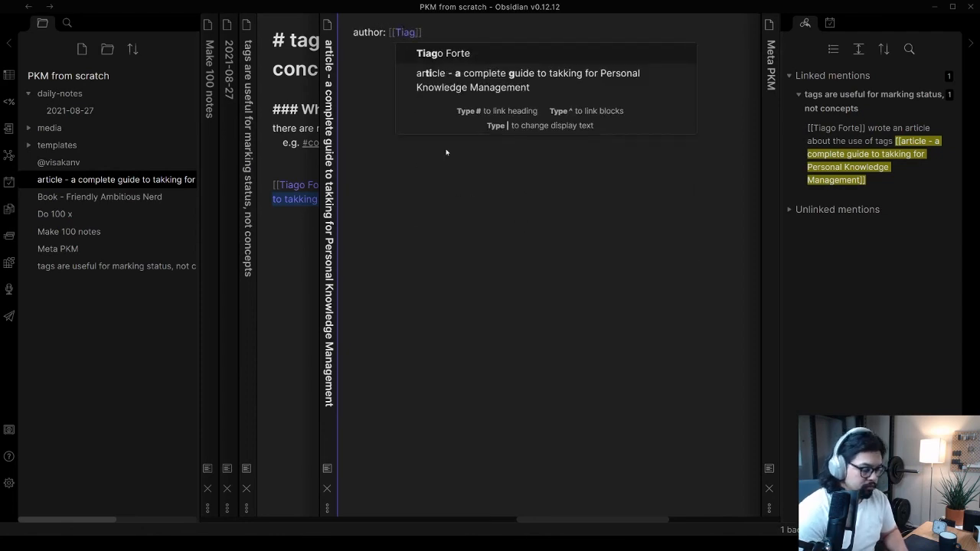
key("Return")
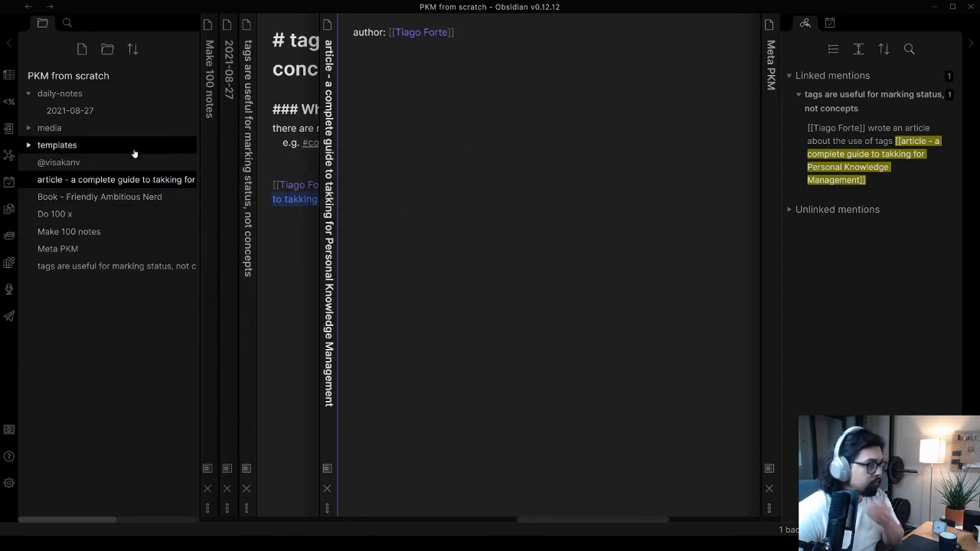
In the Meta PKM note, add the sub-item "articles" with a checkbox below "people" under "Add templates"
left_click(110, 247)
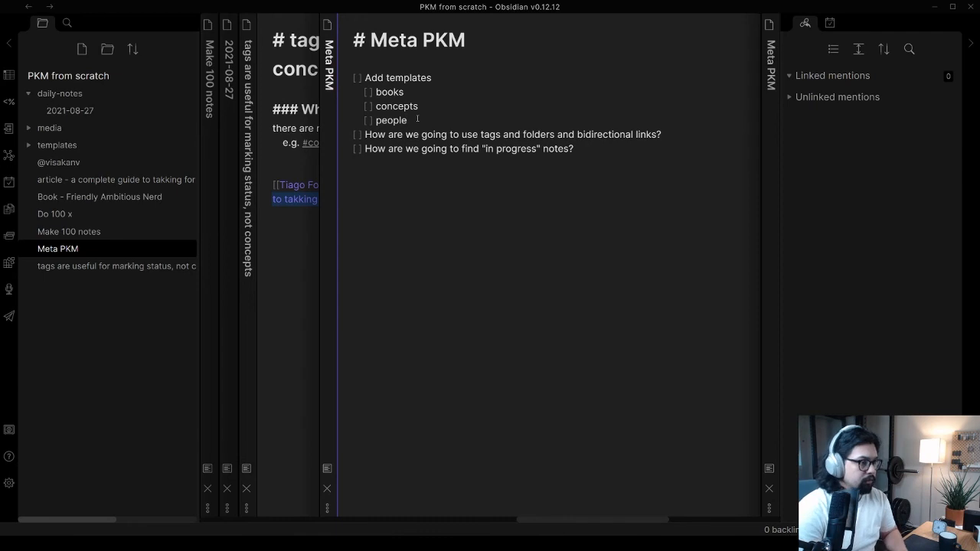
key("Return")
type("[ ] ")
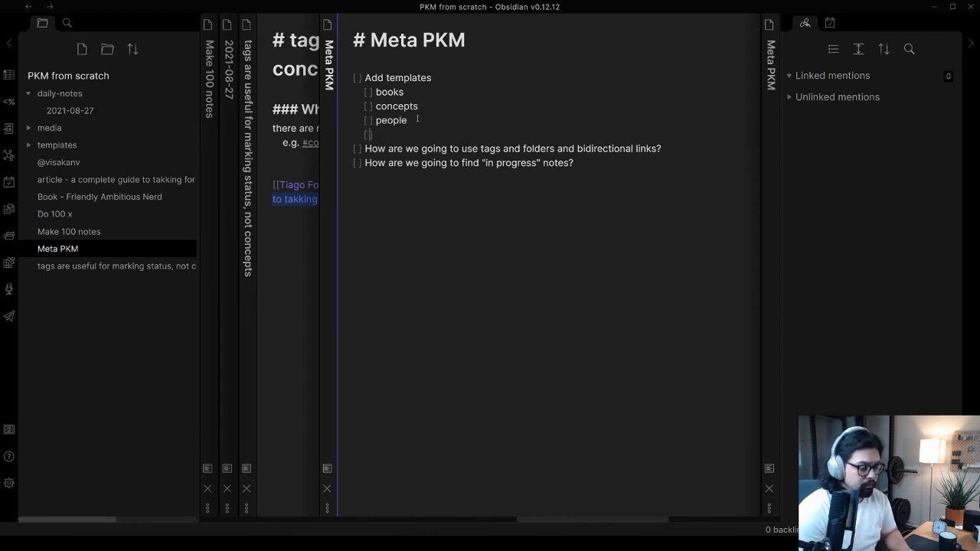
type("articles")
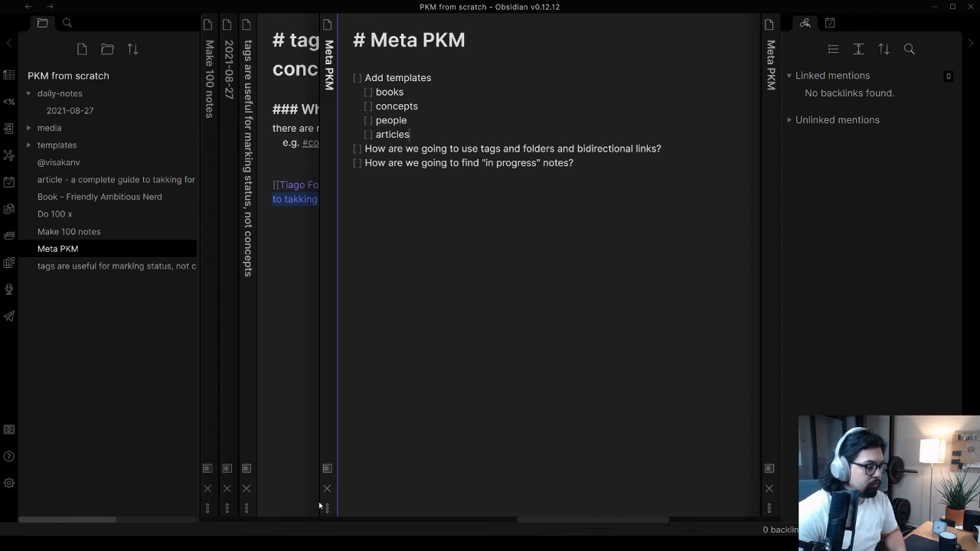
left_click(486, 252)
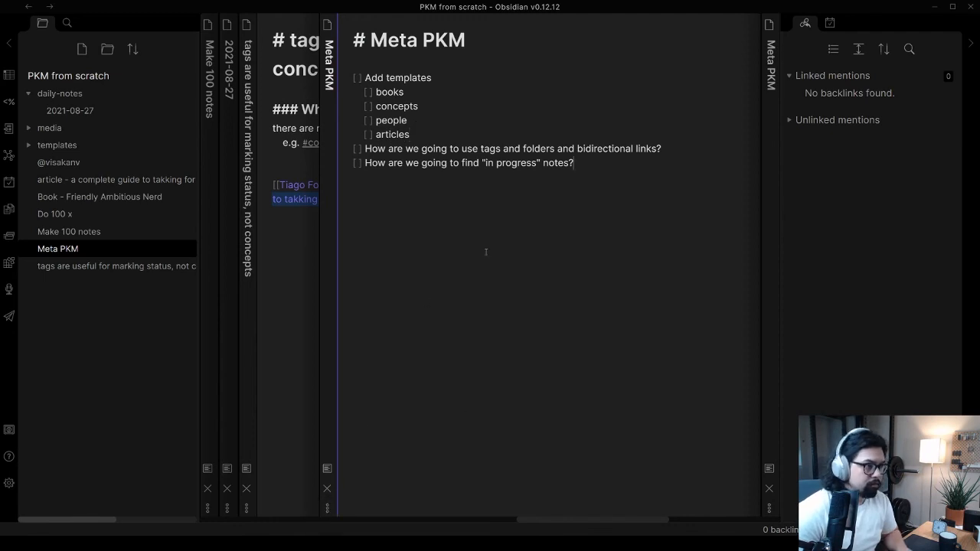
key("ctrl+alt+Left")
left_click(536, 281)
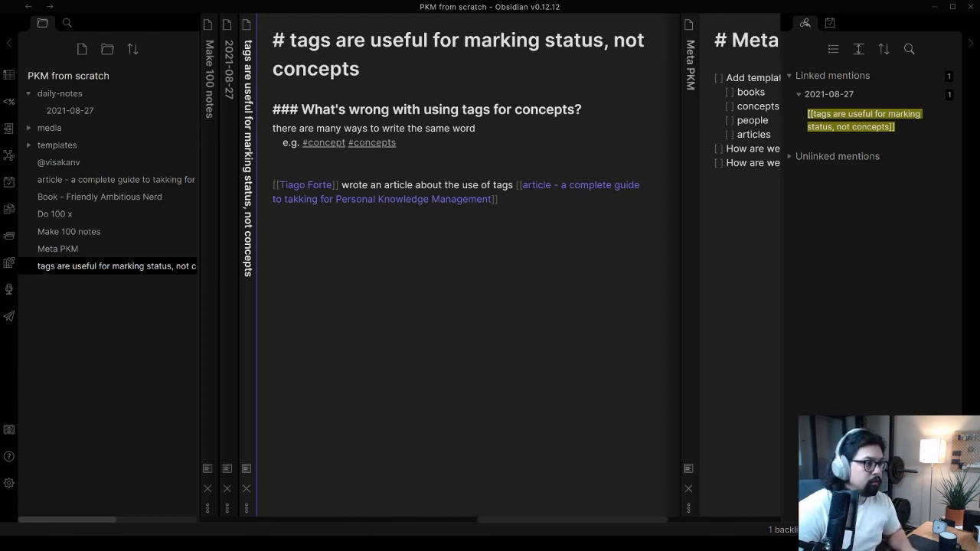
left_click(461, 199, "ctrl+shift")
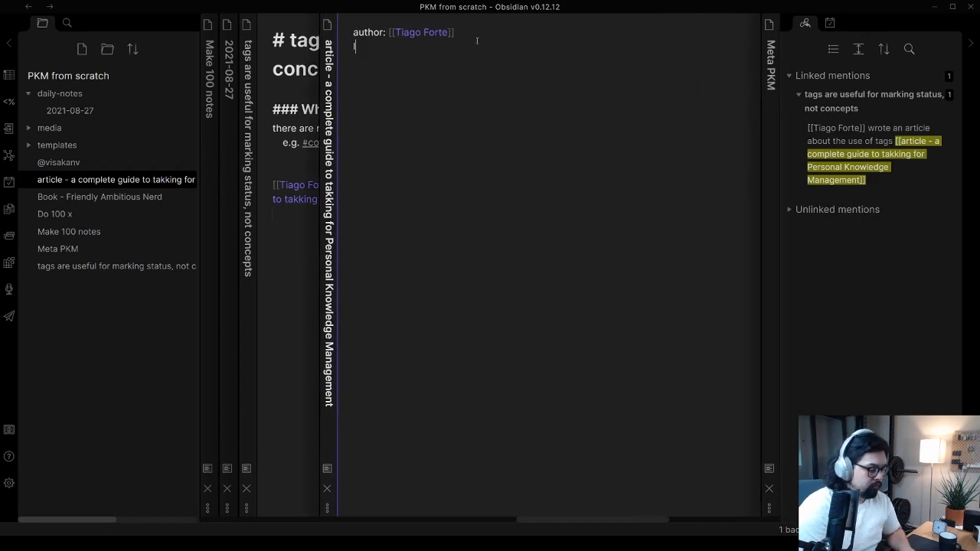
type("url:")
type("https://fortelabs.co/blog/a-complete-guide-to-tagging-for-personal-knowledge-management/")
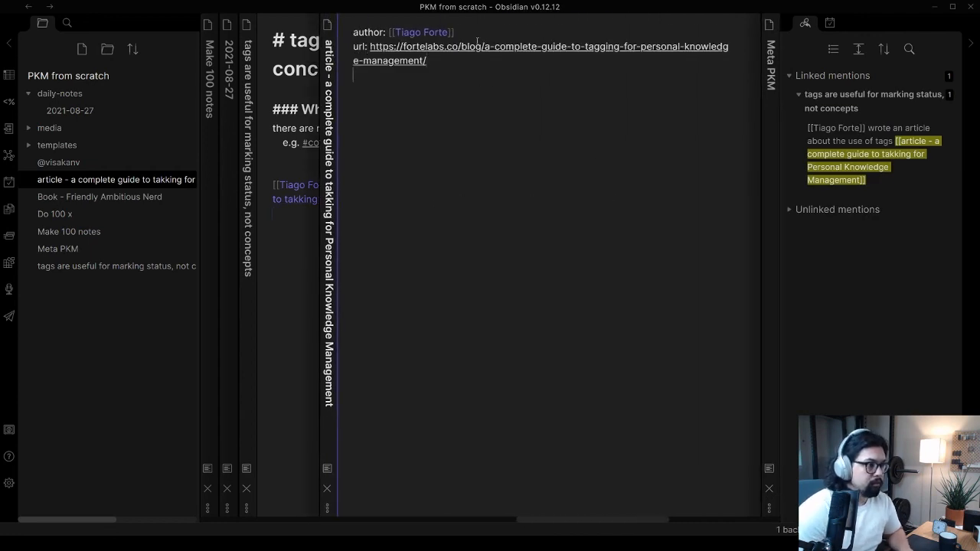
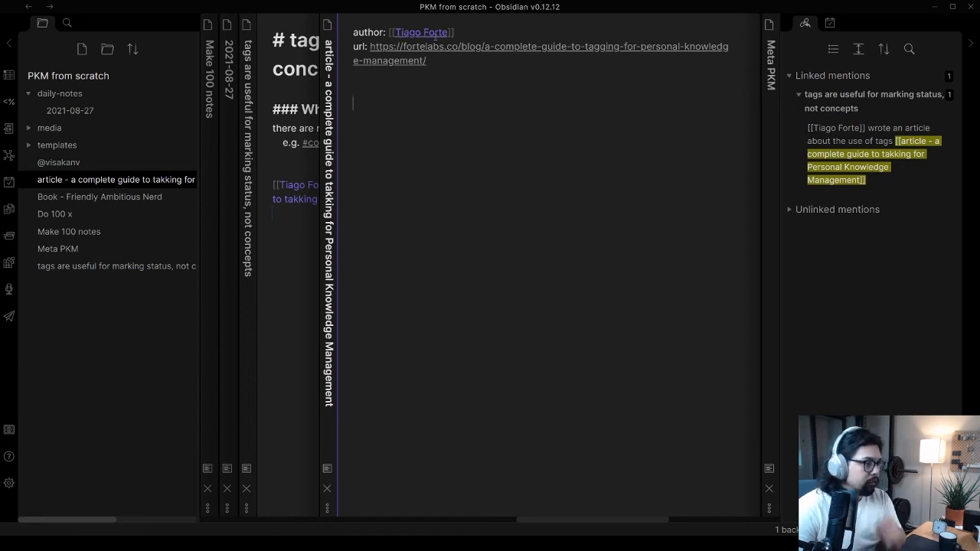
Create the Tiago Forte note from the article's author link and write "Owner of [[Forte Labs]]" as its first line
left_click(429, 33)
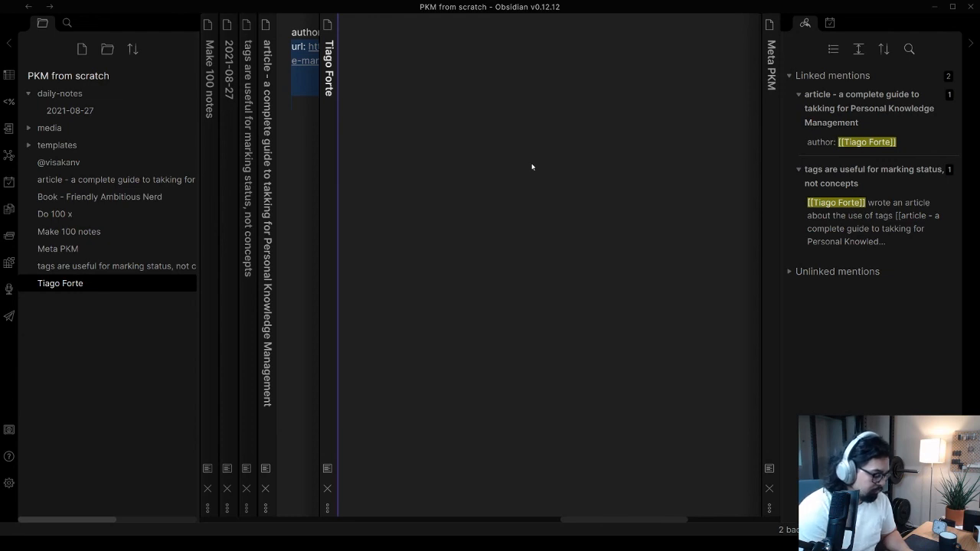
type("Owner of [[Forte Labs")
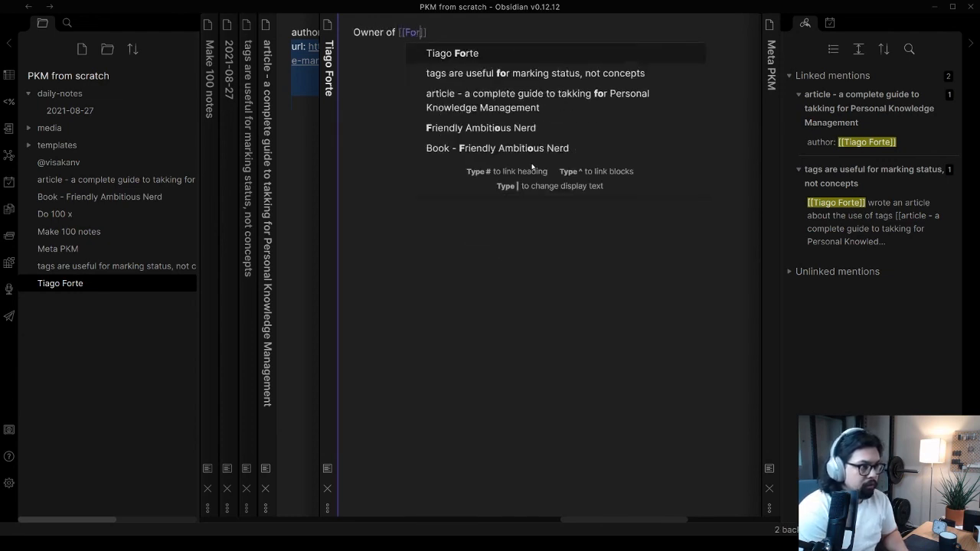
key("Right")
key("Right")
Add the line "Creator of [[Building a Second Brain]]" below the Forte Labs line
key("Return")
type("Creator of ")
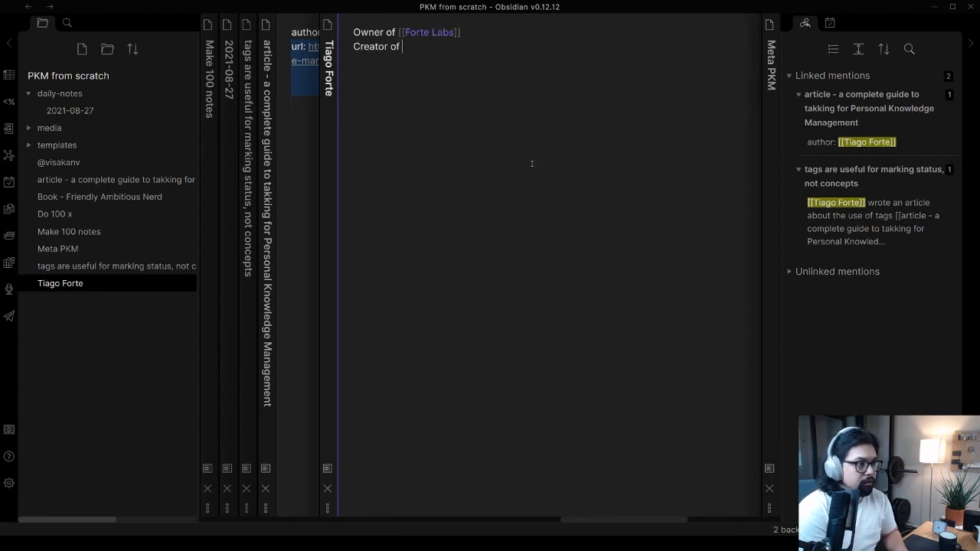
type("[[Building a S")
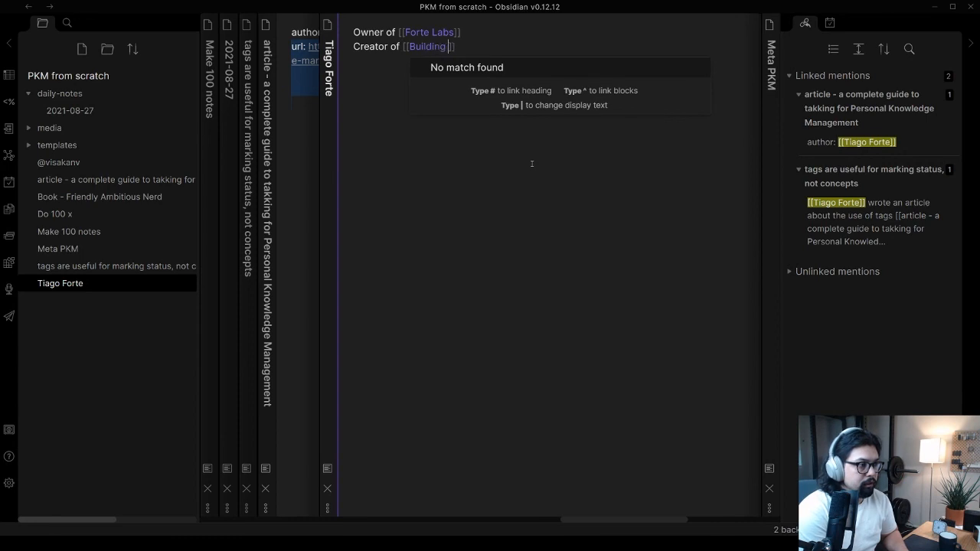
type("econd Brain")
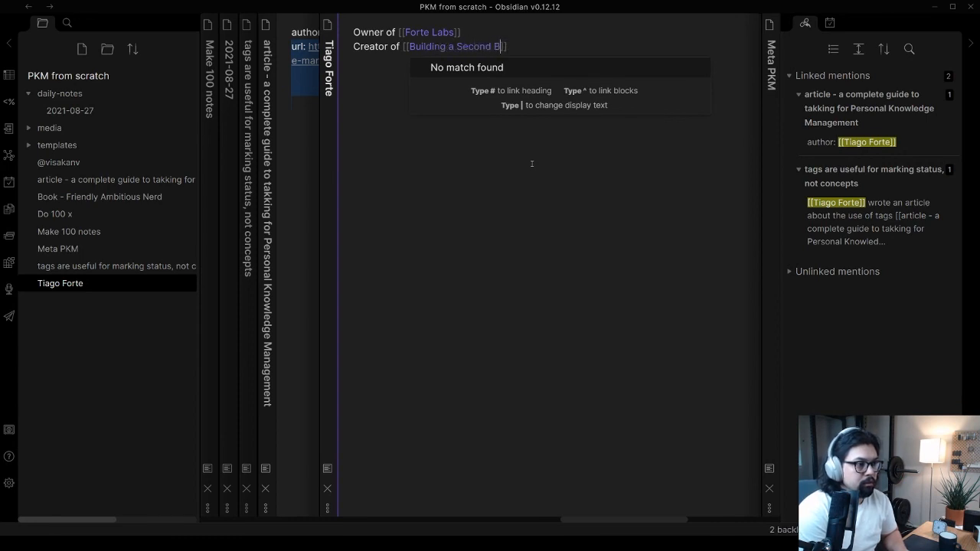
key("End")
key("Return")
Create the Building a Second Brain note from its new link and write "Took the 3rd cohort in 2018?" as its first line
left_click(464, 47, "ctrl")
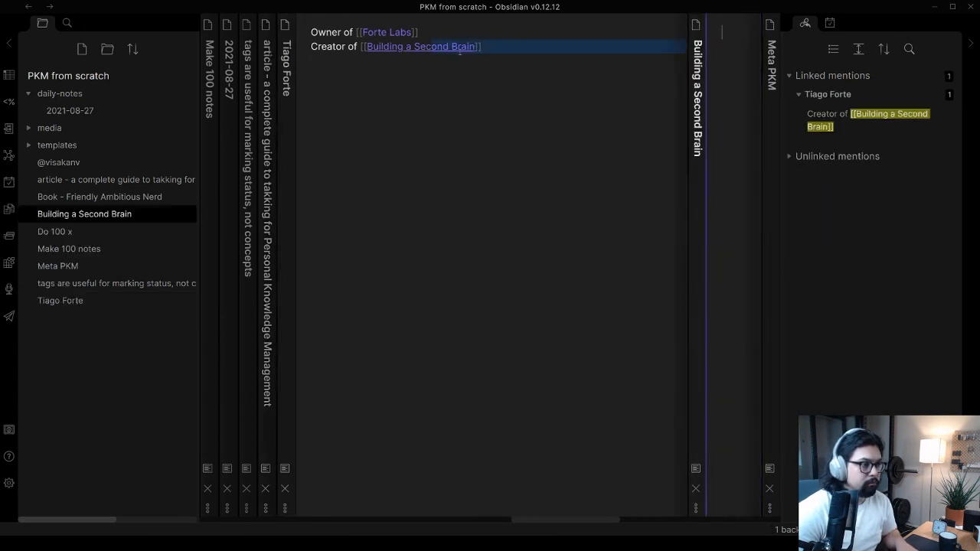
type("Too")
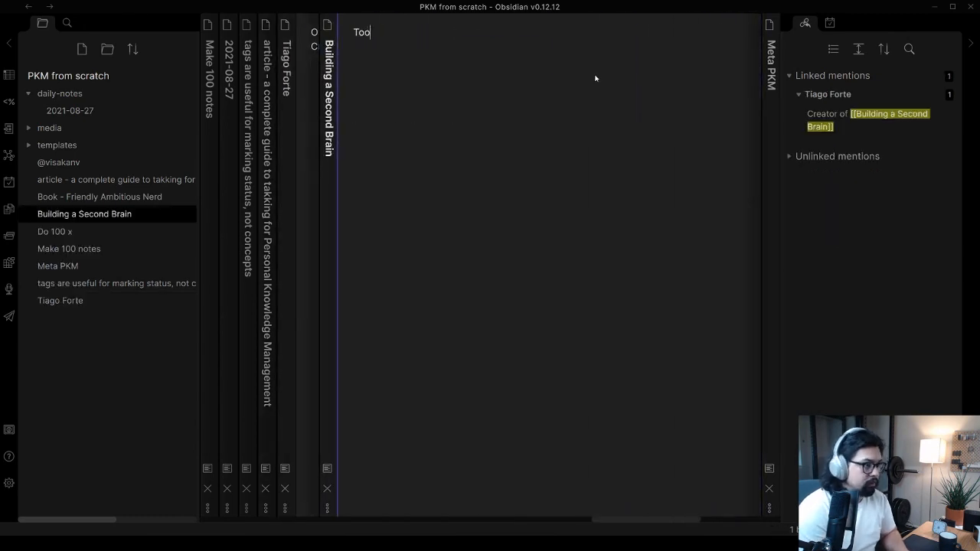
type("k this dc")
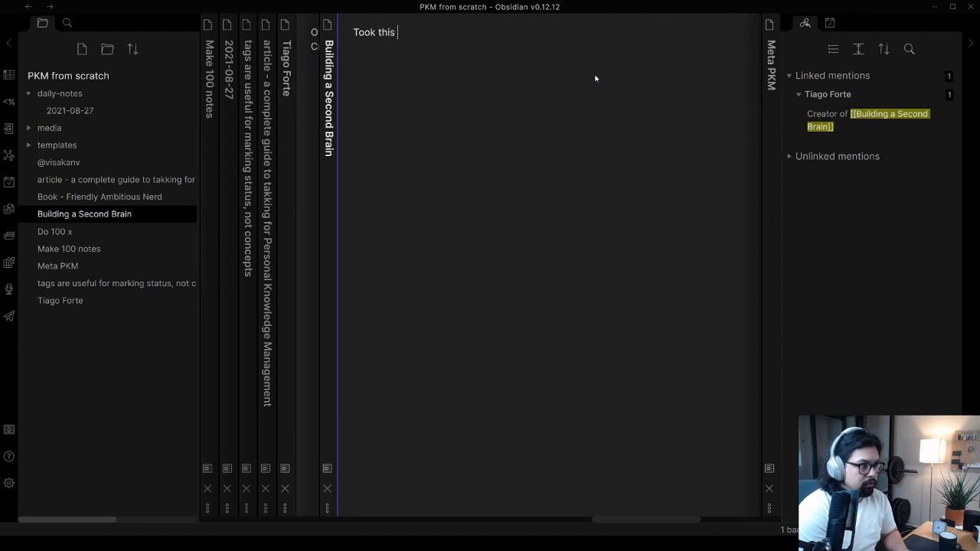
key("BackSpace")
key("BackSpace")
key("BackSpace")
key("BackSpace")
key("BackSpace")
type("e 3rd c")
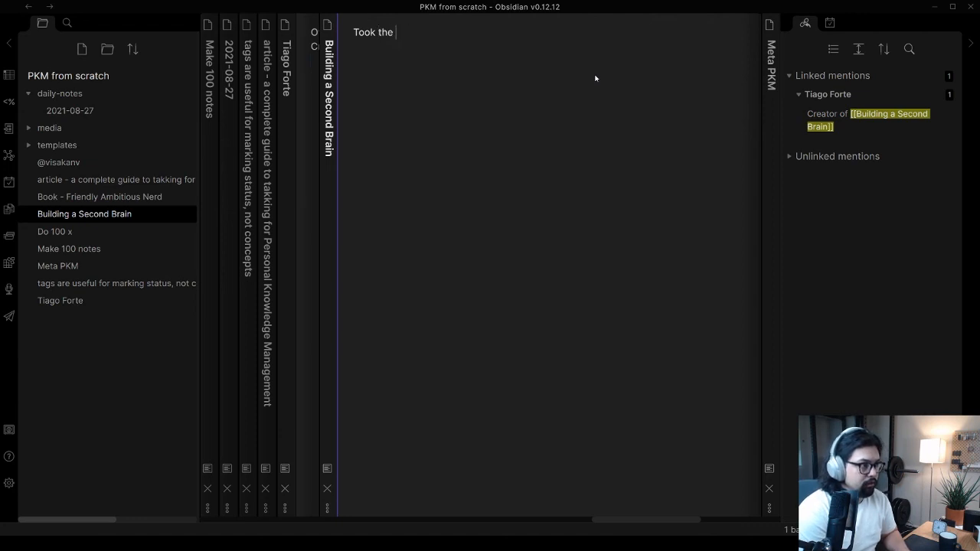
key("BackSpace")
key("BackSpace")
type("coh")
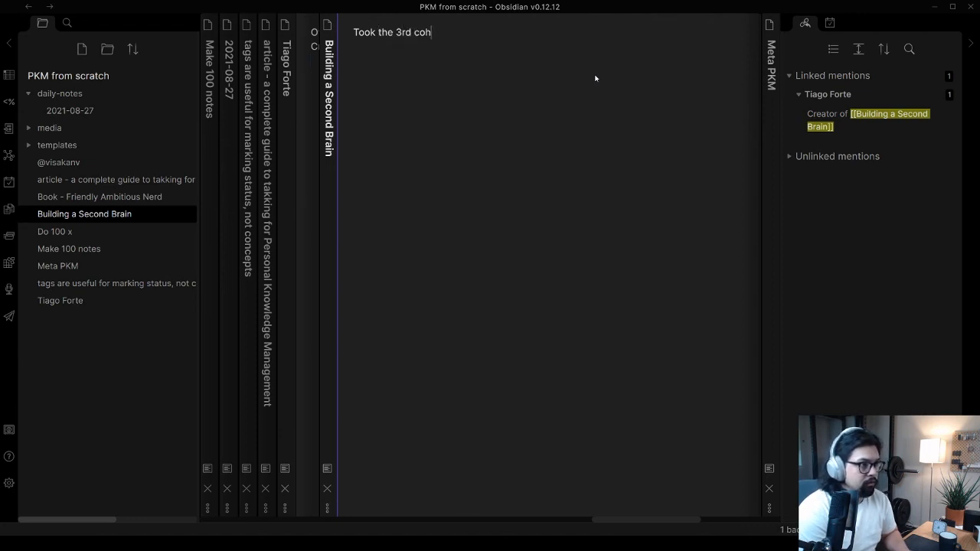
type("ort in 2018")
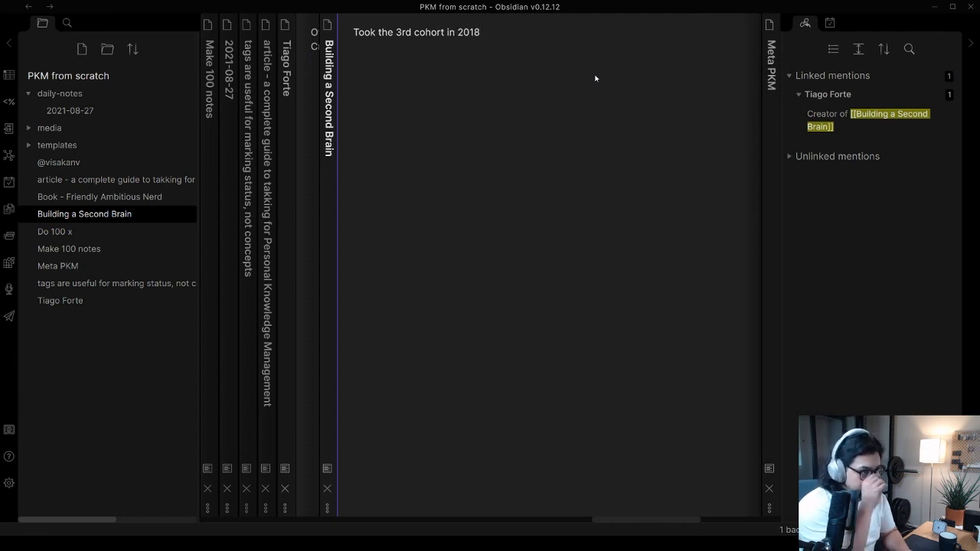
type("?")
Leave several blank lines below the cohort line and add "Related to: [[PKM]]"
key("Return")
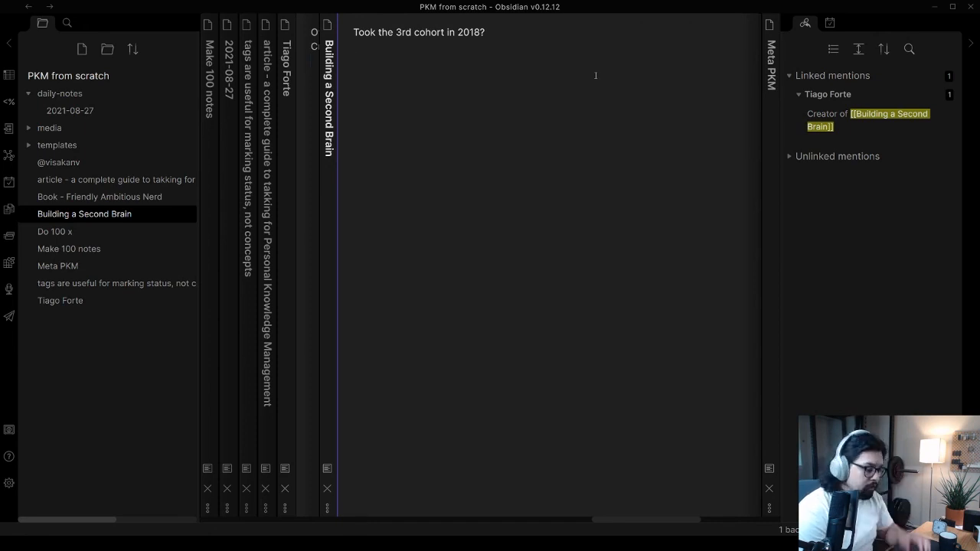
key("Return")
key("Return")
key("Return")
type("Related ")
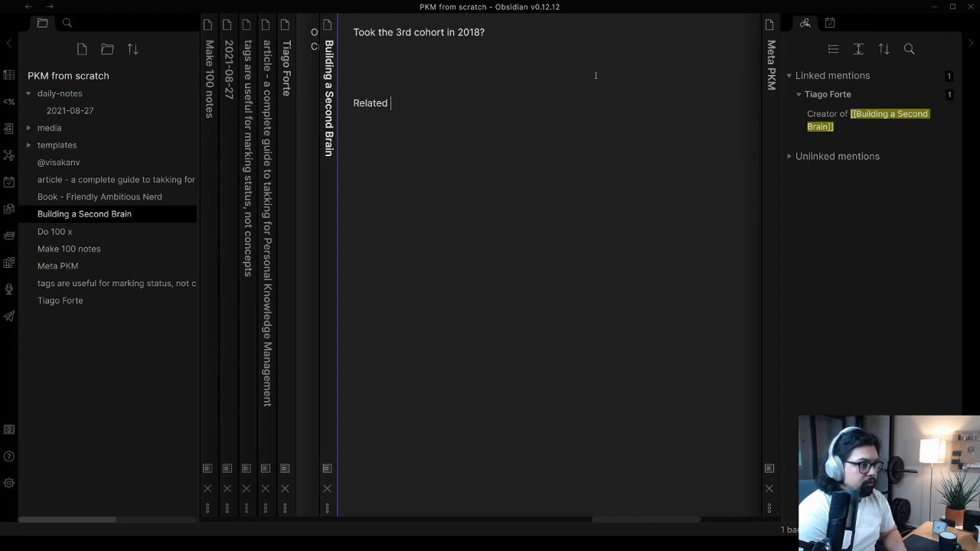
type("to: [")
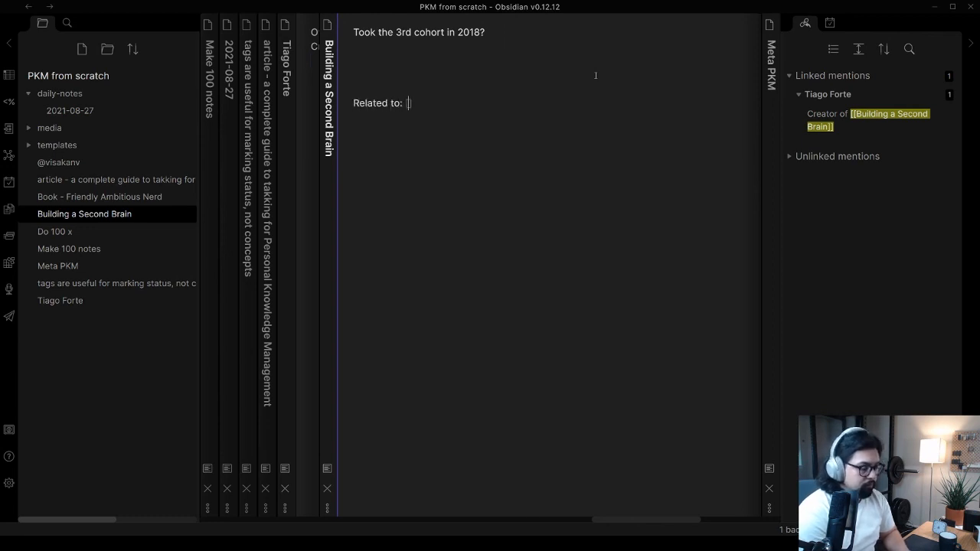
type("[PKM")
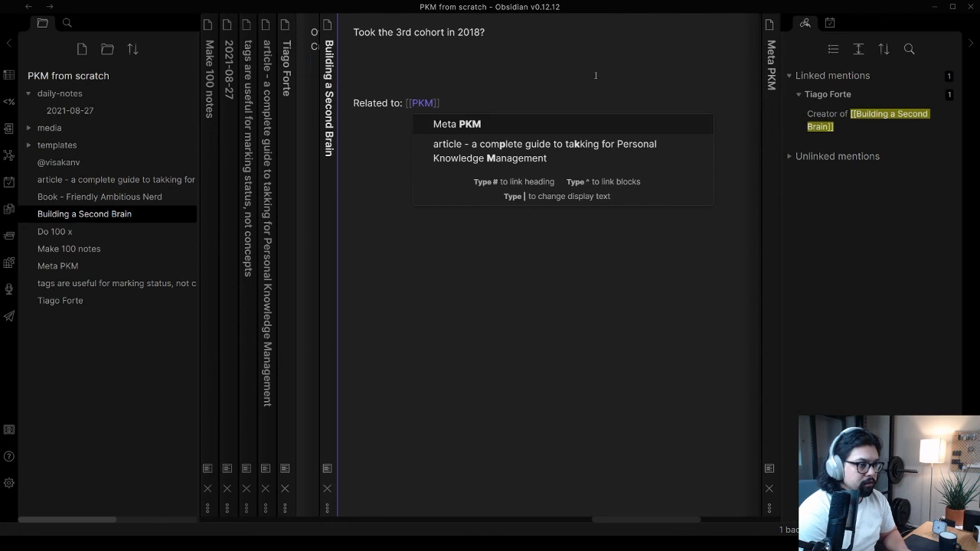
key("BackSpace")
key("BackSpace")
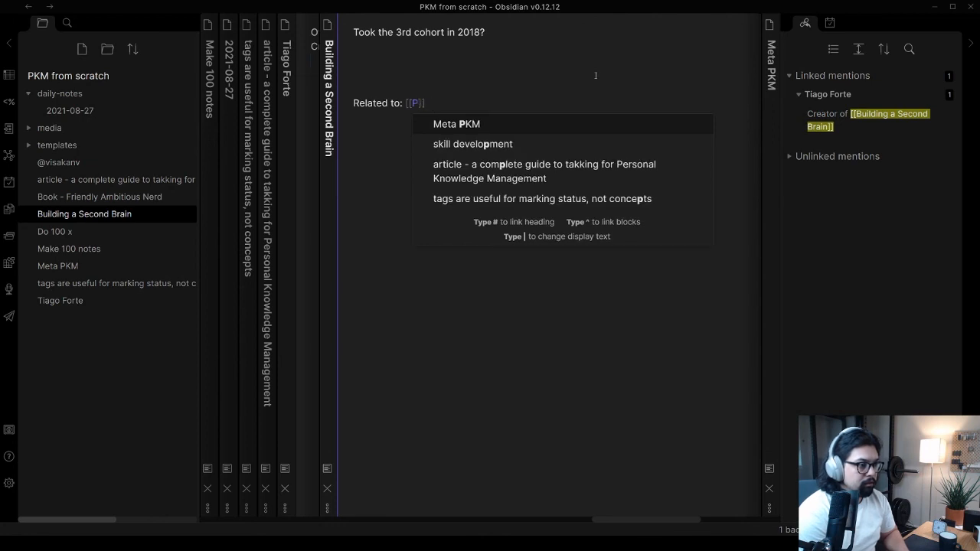
type("KM")
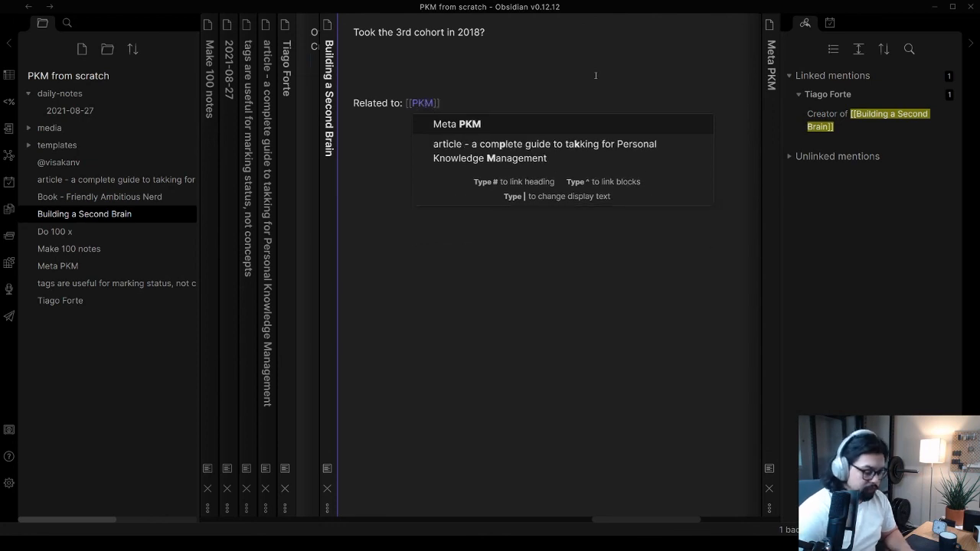
key("Escape")
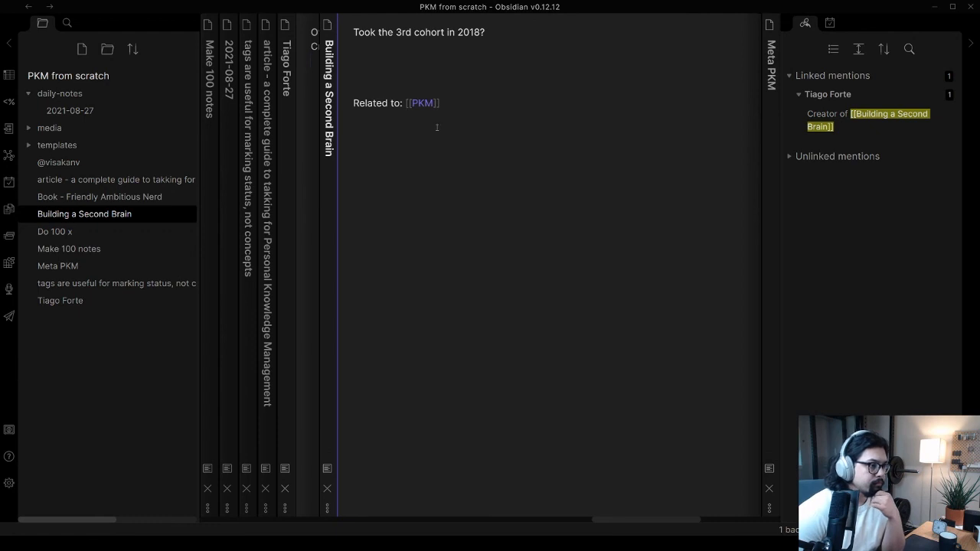
Add the line "Mentor for BASB 11 and 12?" directly below the cohort line
left_click(395, 44)
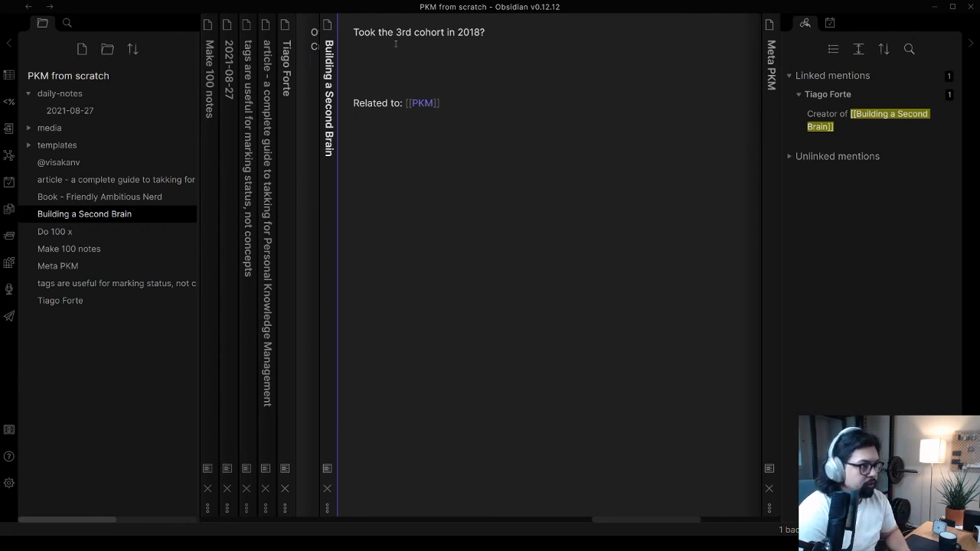
type("Mento")
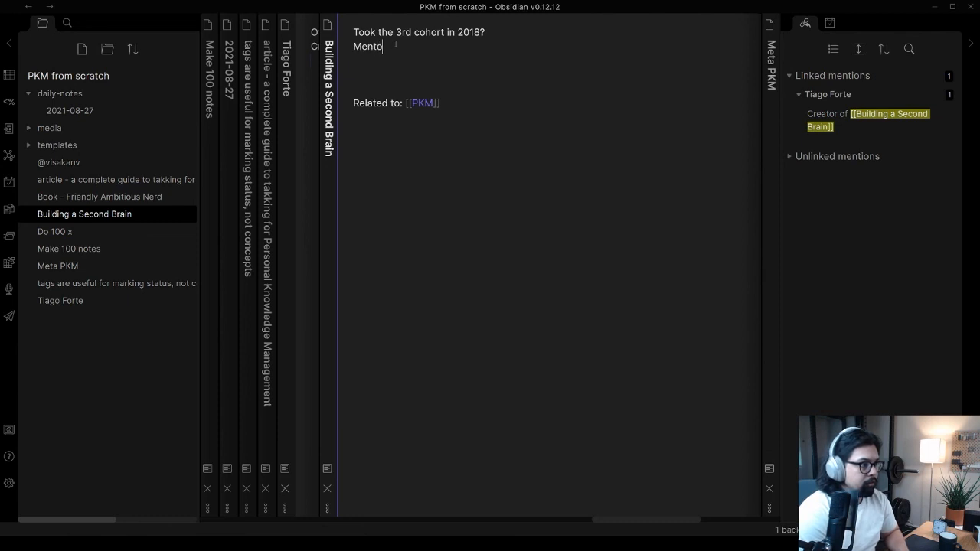
type("r for BASB 11")
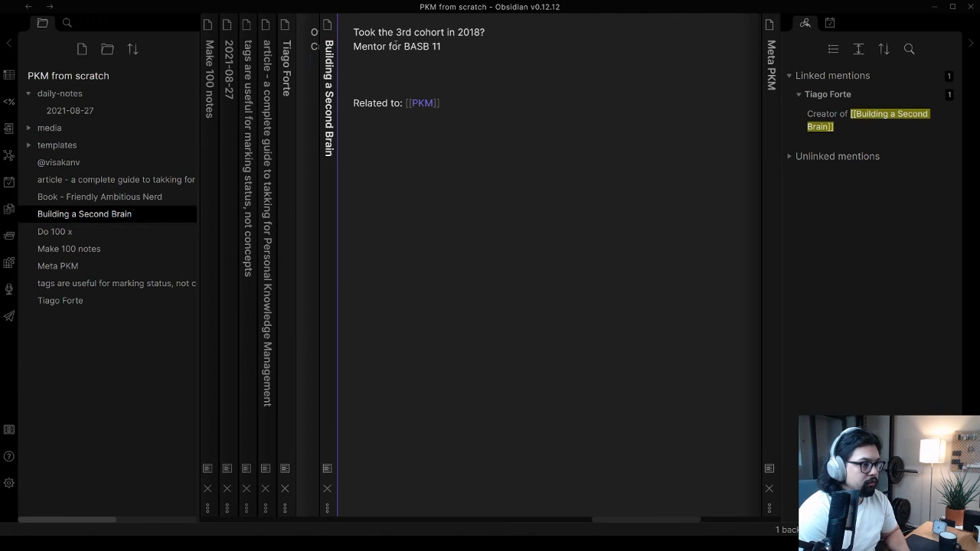
type(" and ")
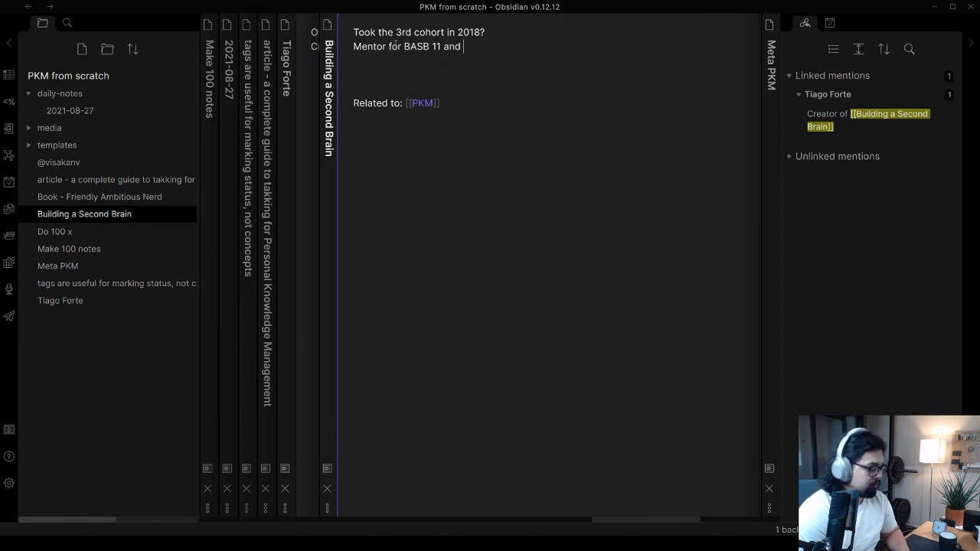
type("12?")
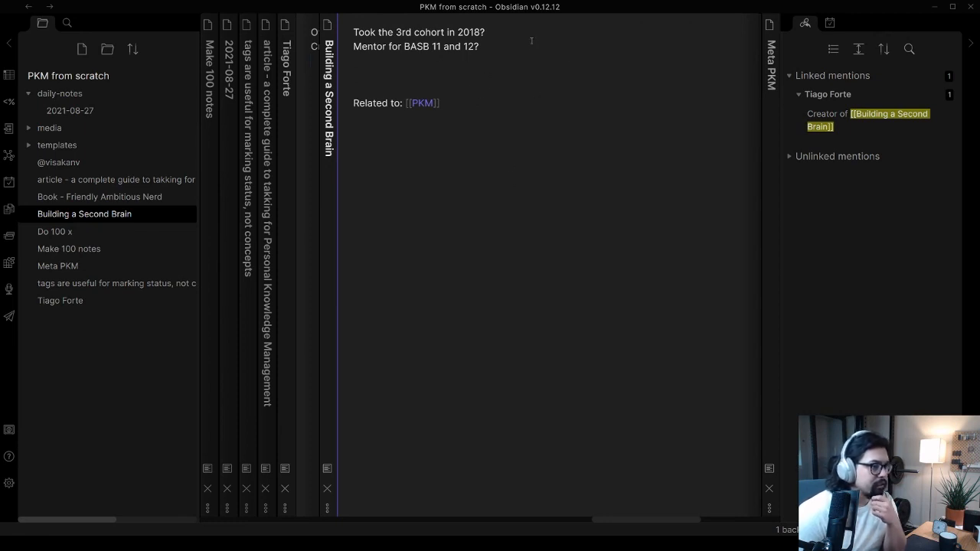
left_click(487, 44)
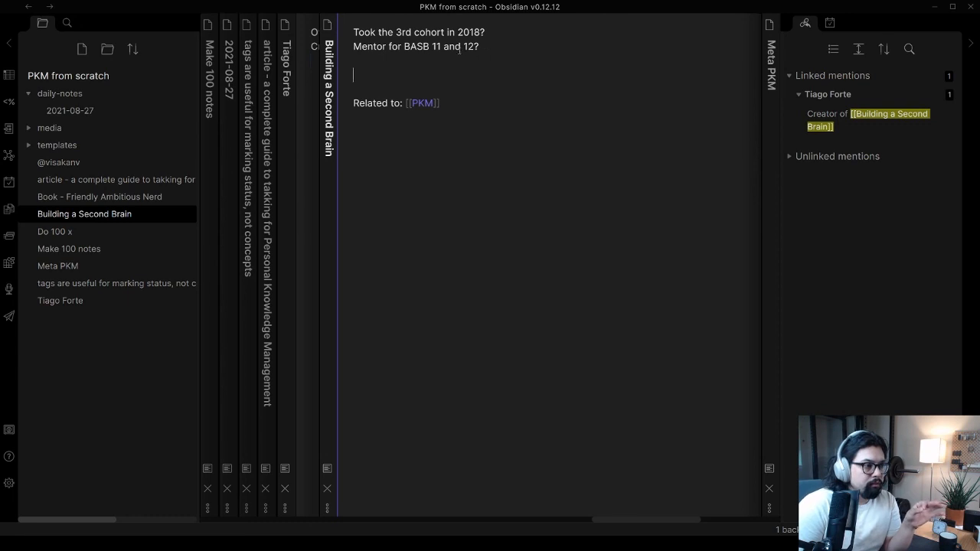
left_click_drag(405, 46, 383, 53)
left_click(442, 47)
left_click(542, 44)
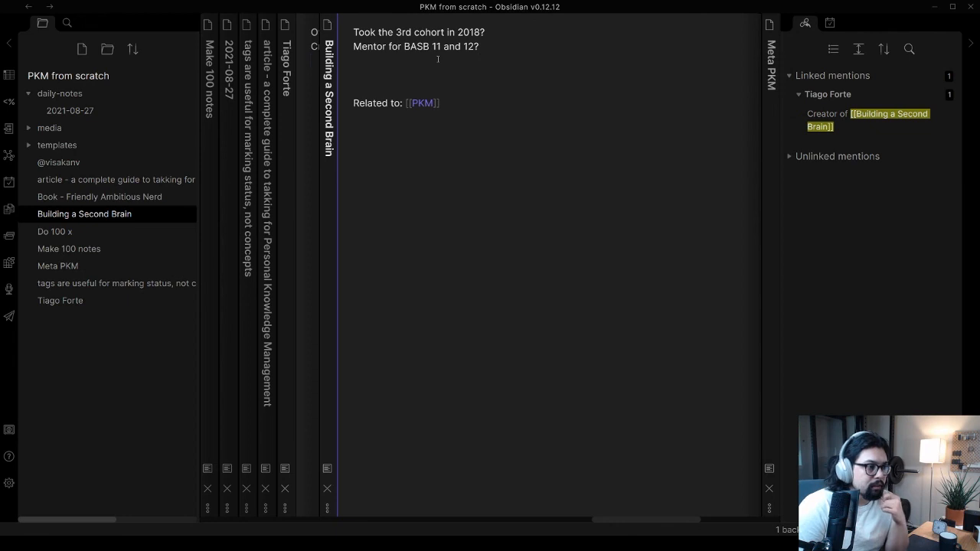
left_click_drag(501, 42, 353, 34)
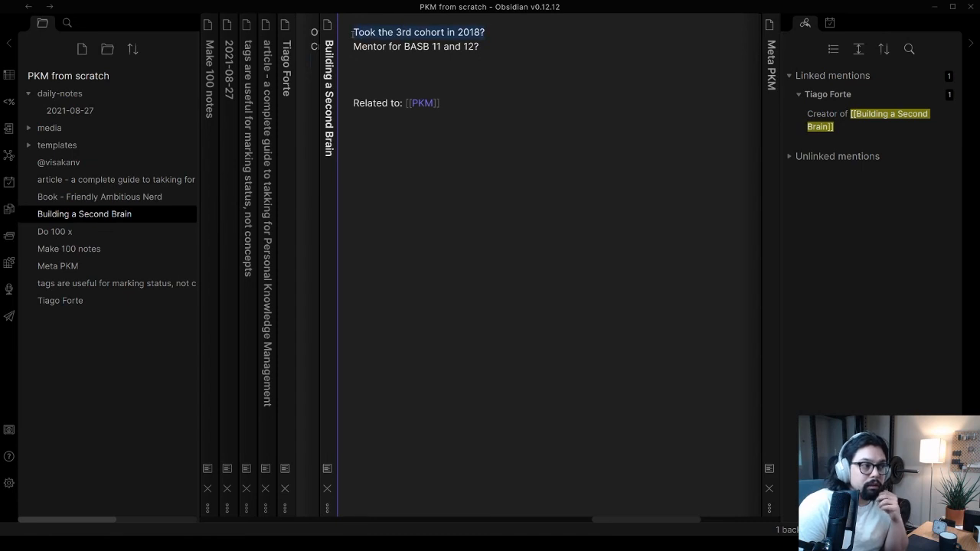
left_click(395, 32)
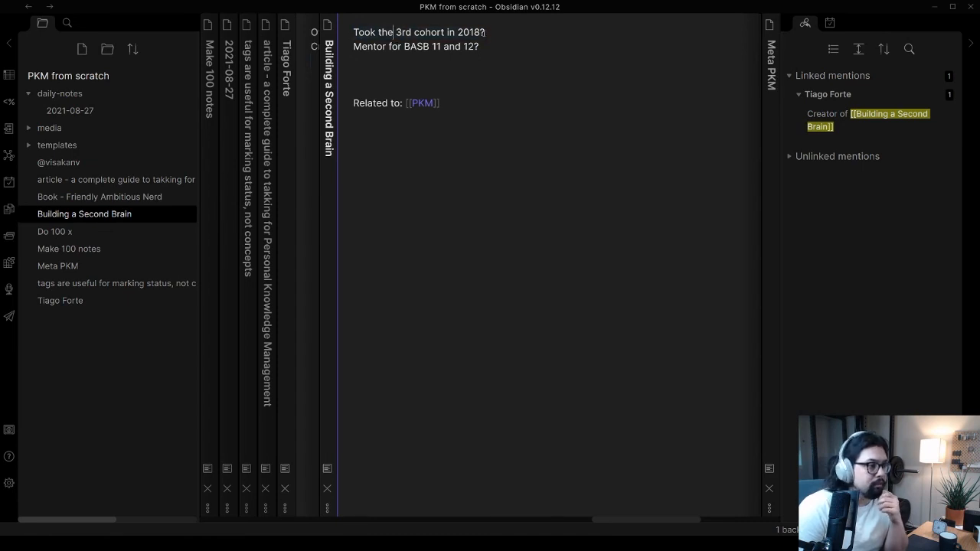
left_click(432, 90)
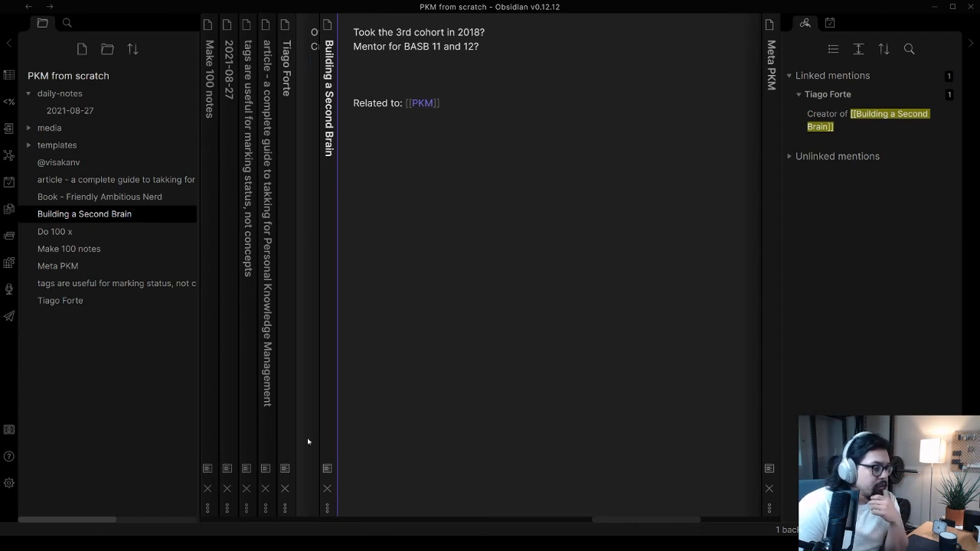
Add a "Major Lessons" line above the "Related to" line, with the link [[PARA]] and a new empty line beneath it
left_click(387, 71)
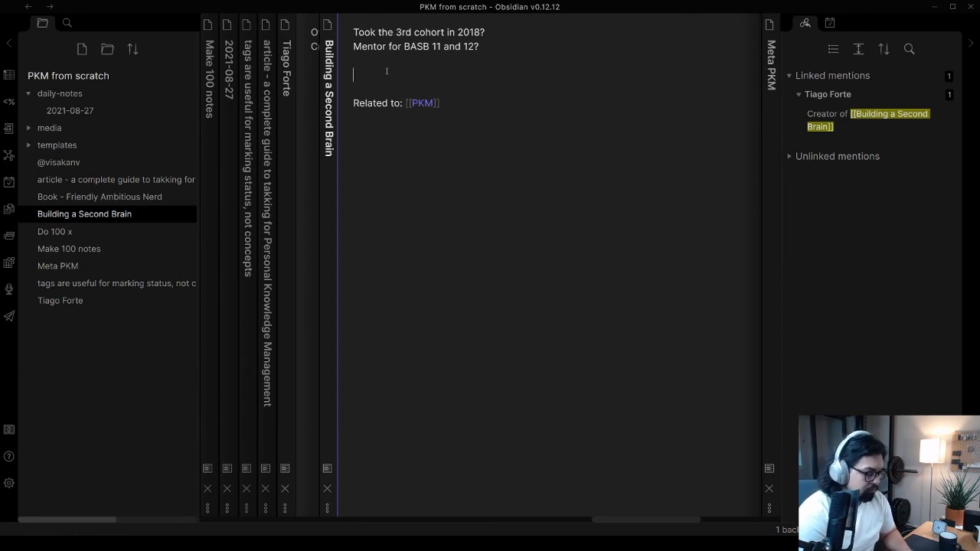
type("M")
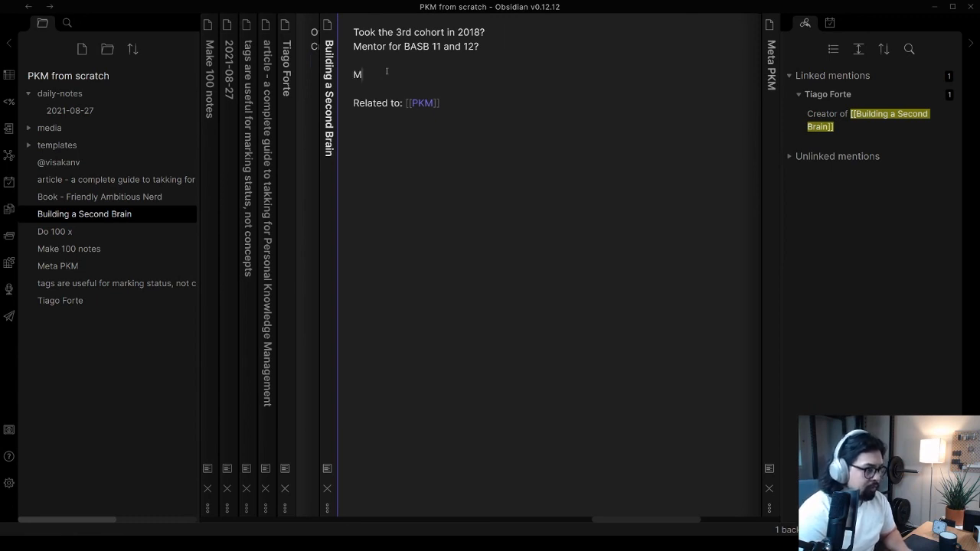
type("ajor Lessons")
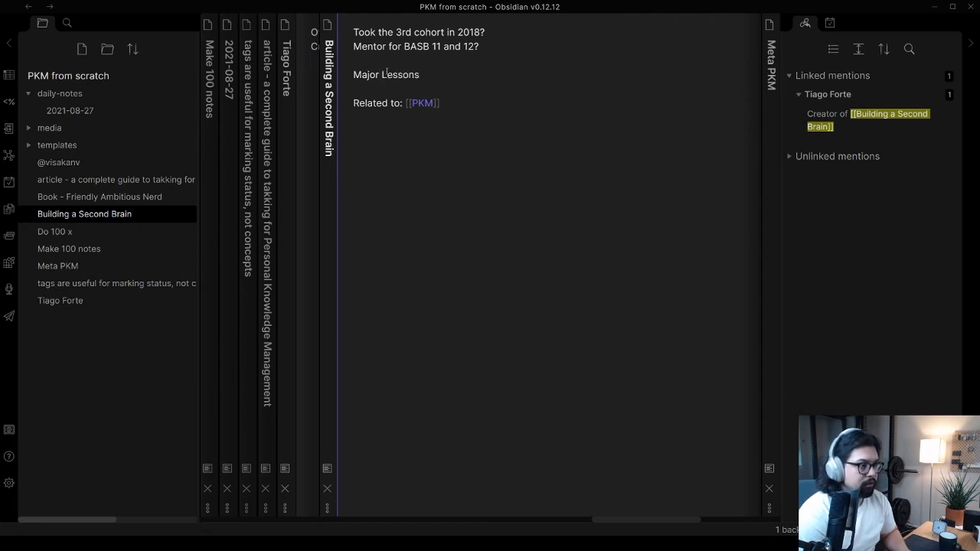
key("Return")
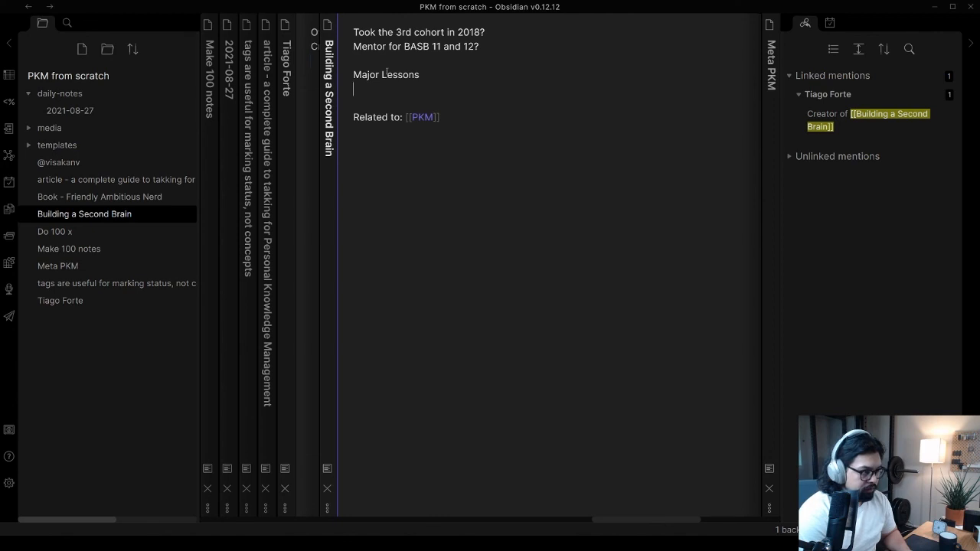
type("[[PARA")
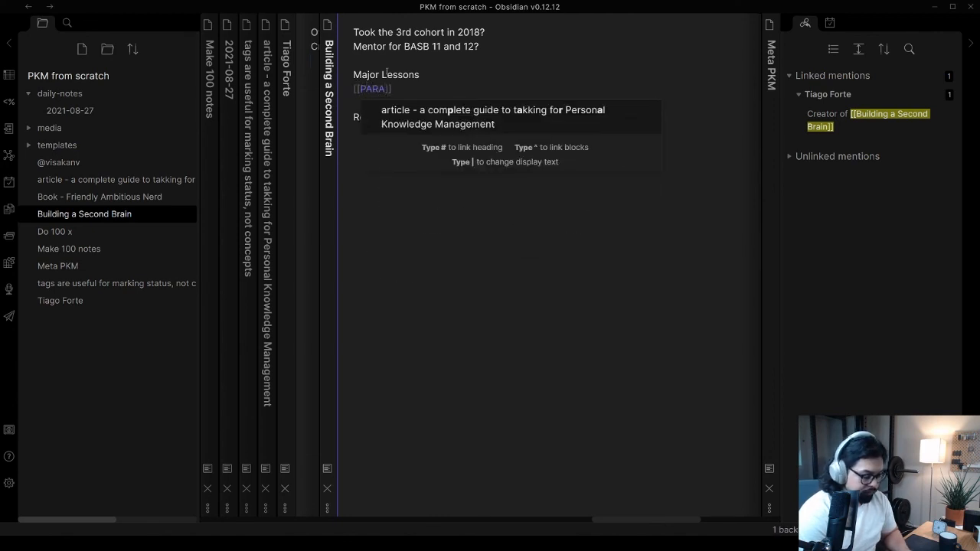
key("Right")
key("Right")
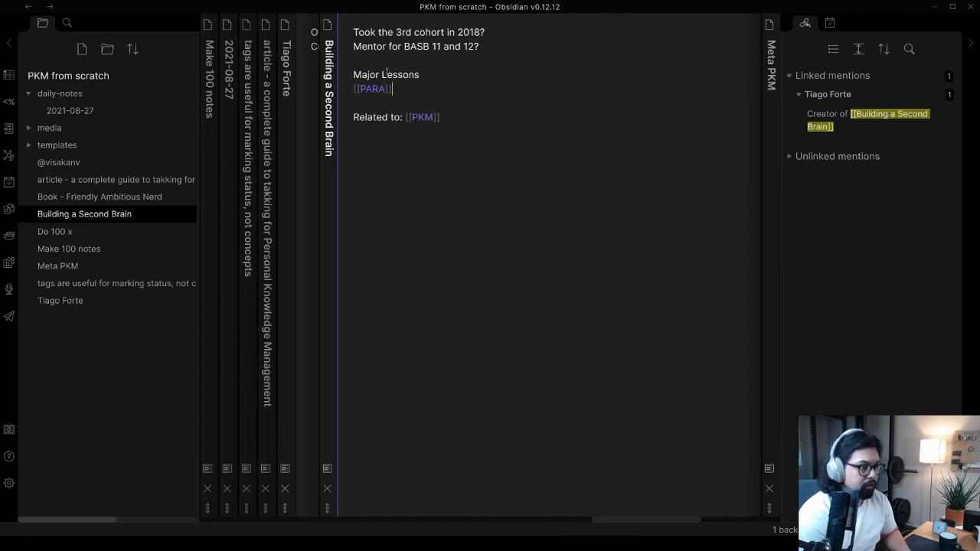
key("Return")
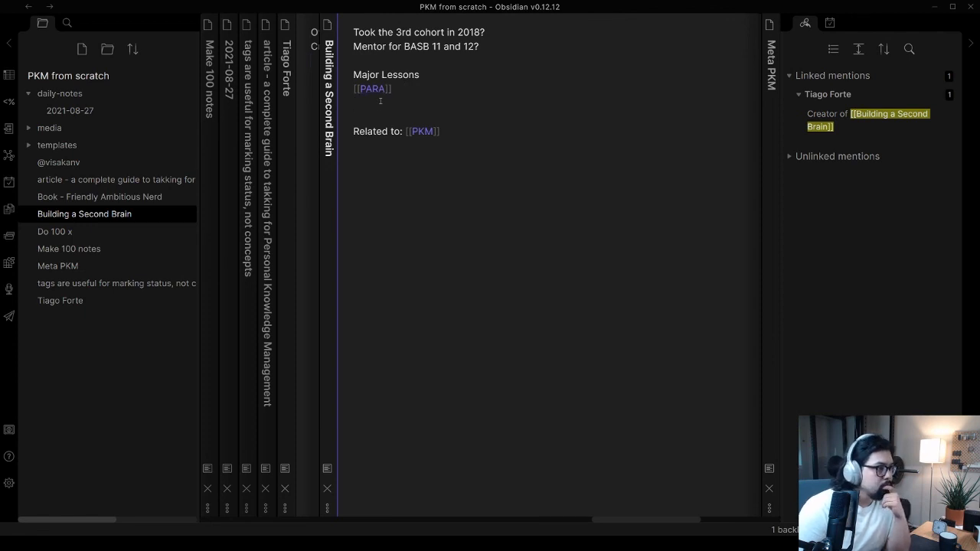
Add the link [[Just in time Project Management]] on the line directly below [[PARA]]
left_click(410, 89)
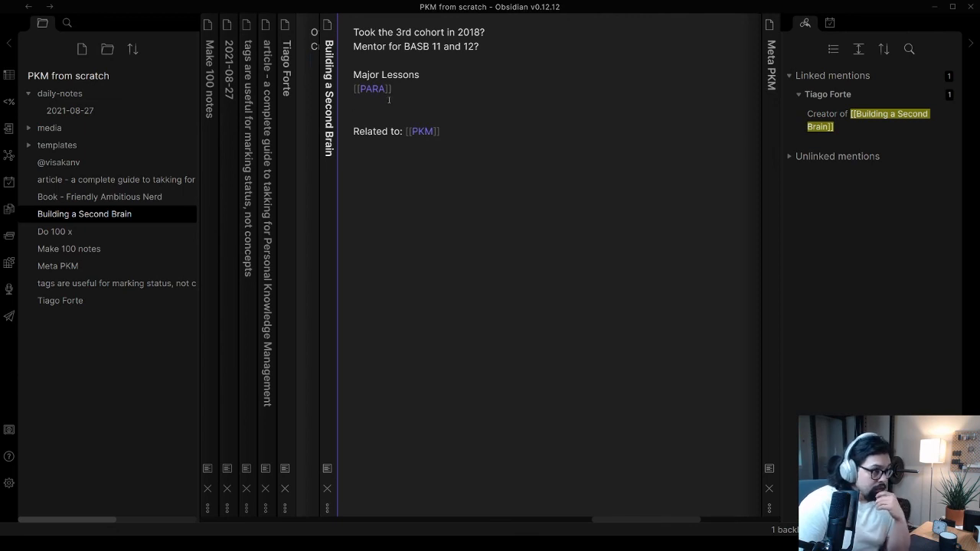
type("[[")
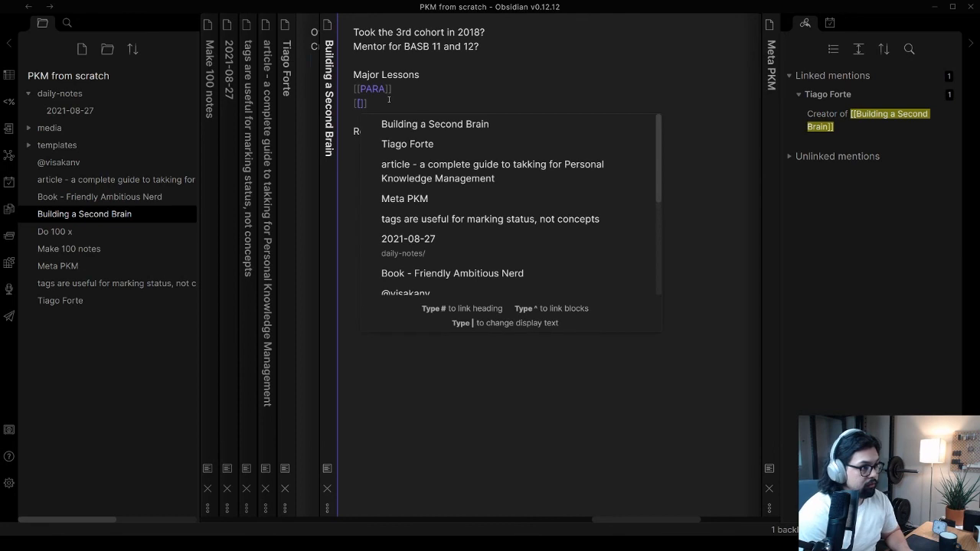
type("Just in time")
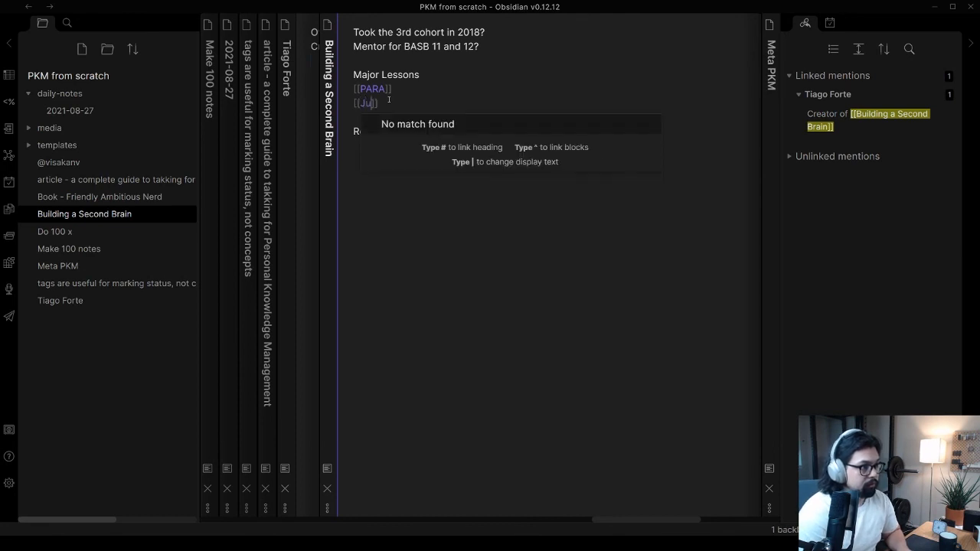
type(" Project Ma")
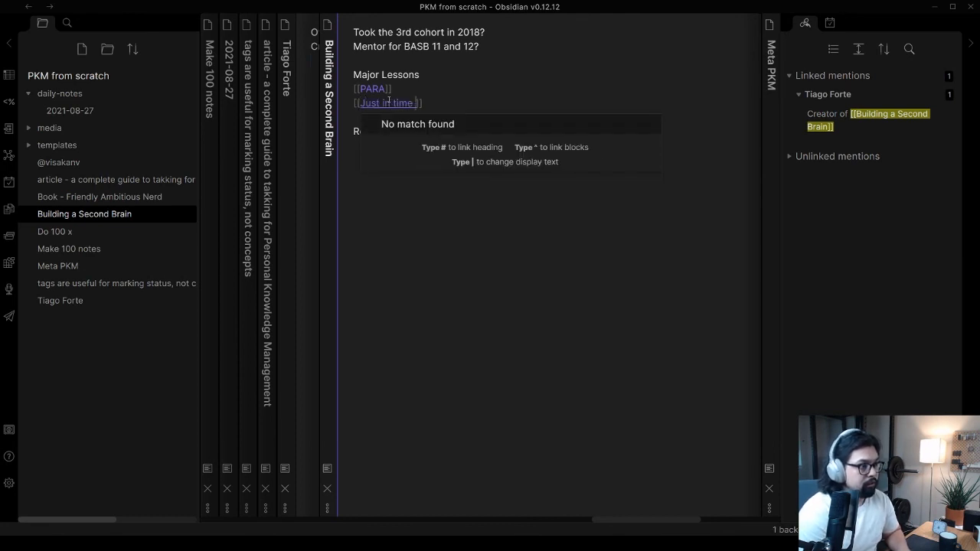
type("nagement")
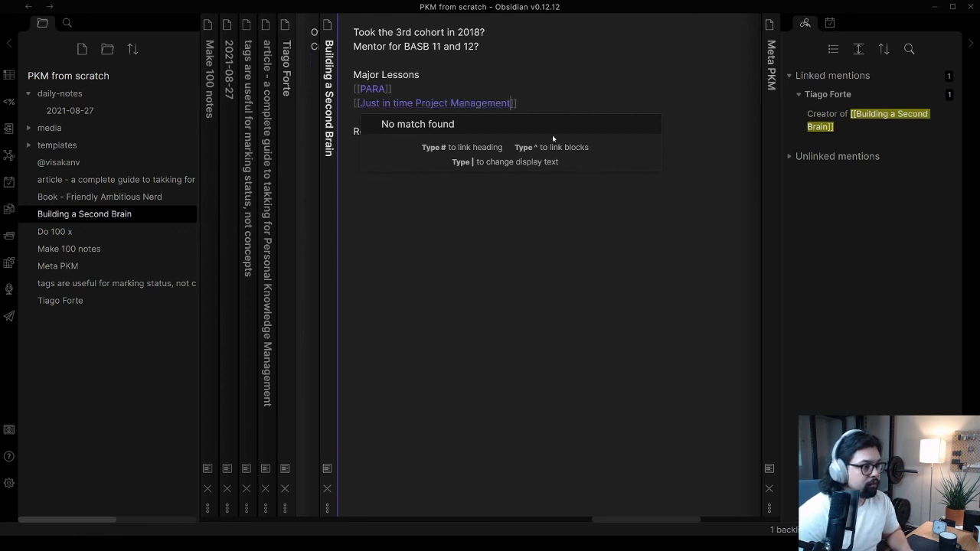
left_click(529, 104)
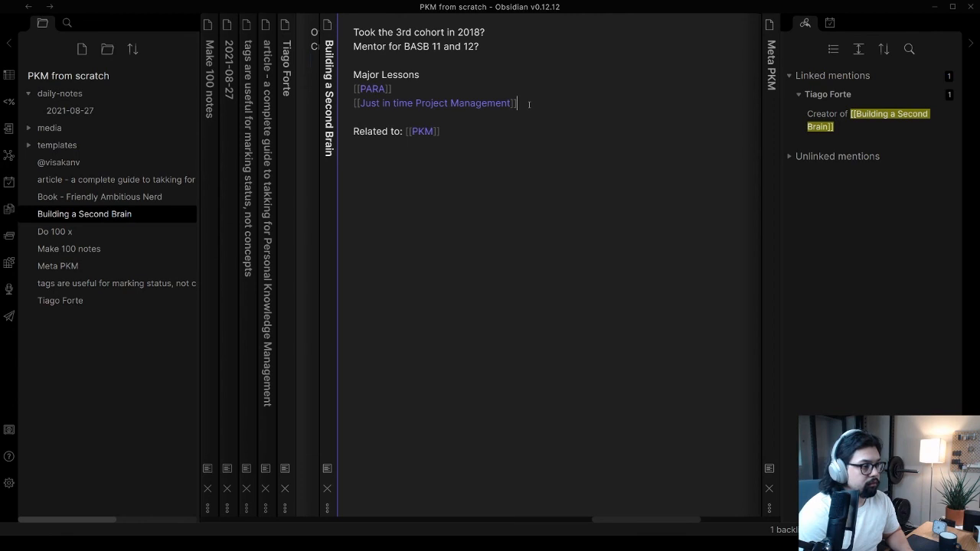
Insert blank lines between "Major Lessons" and [[PARA]], and add the link [[Creator vs Consumer]] directly under "Major Lessons"
key("Up")
key("Return")
key("Return")
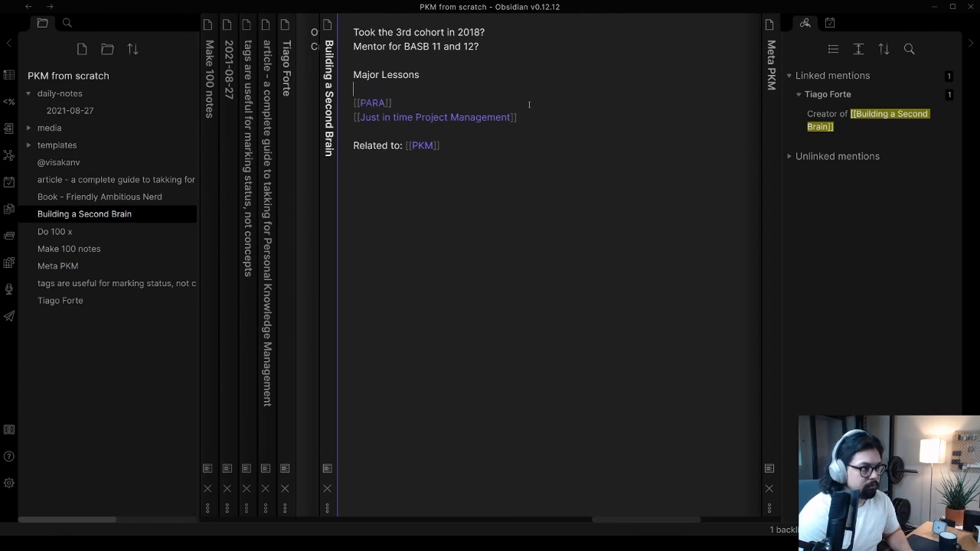
key("Up")
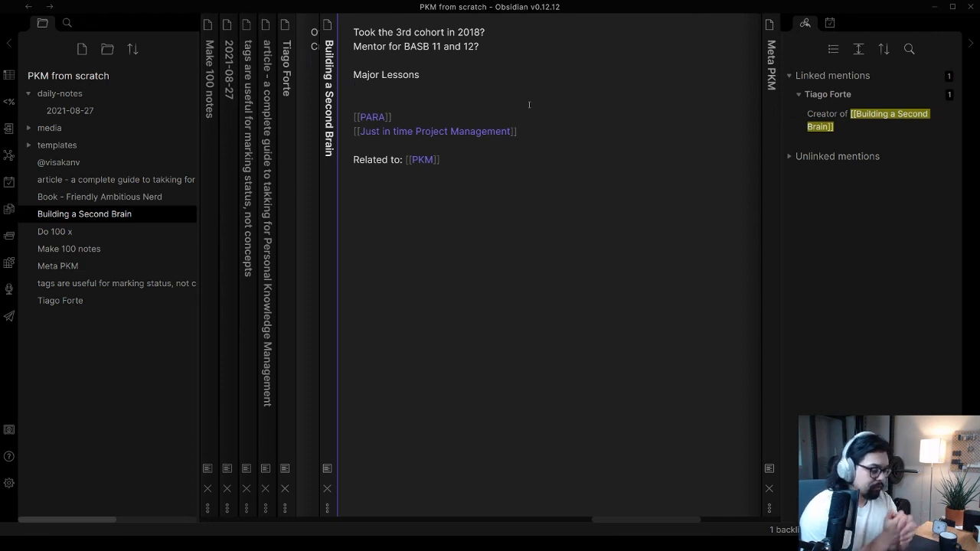
type("[[")
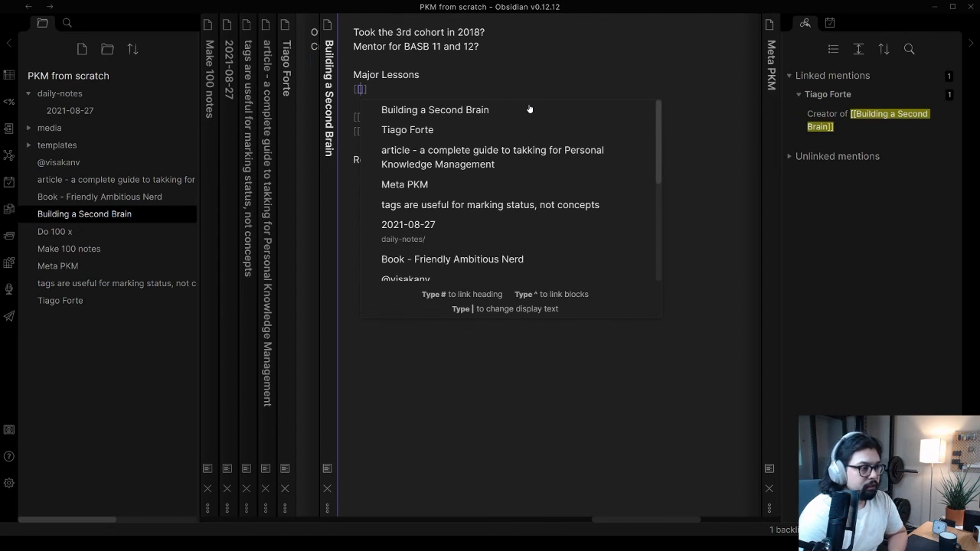
type("Cr")
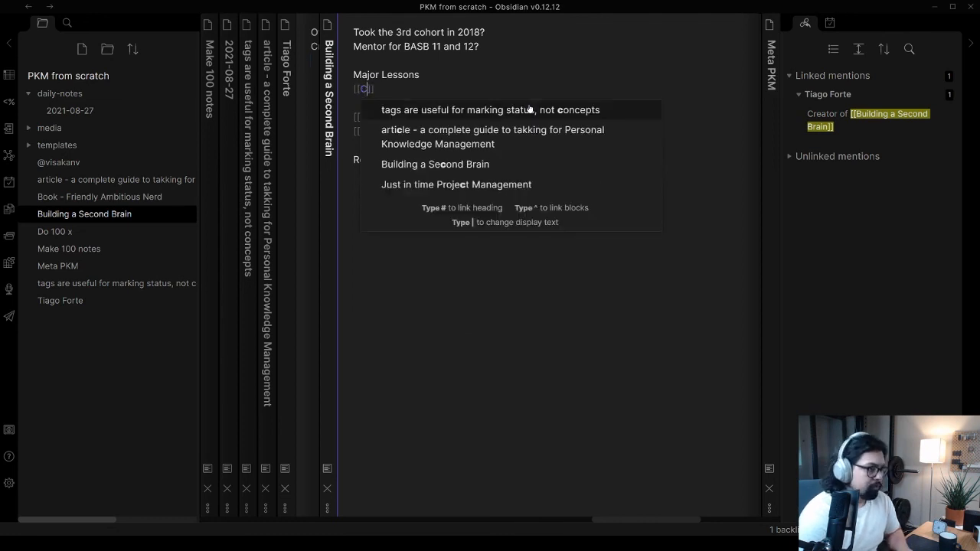
type("eator vs ")
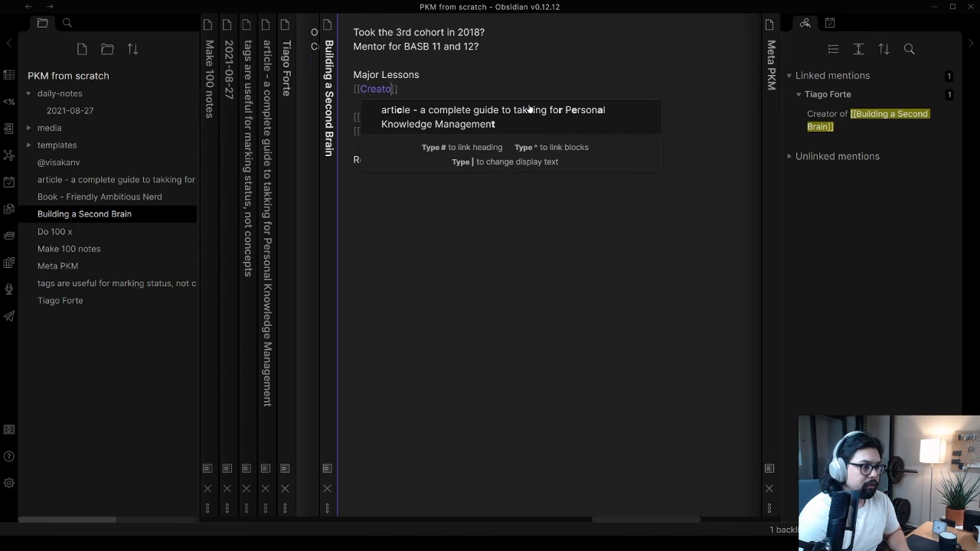
type("C")
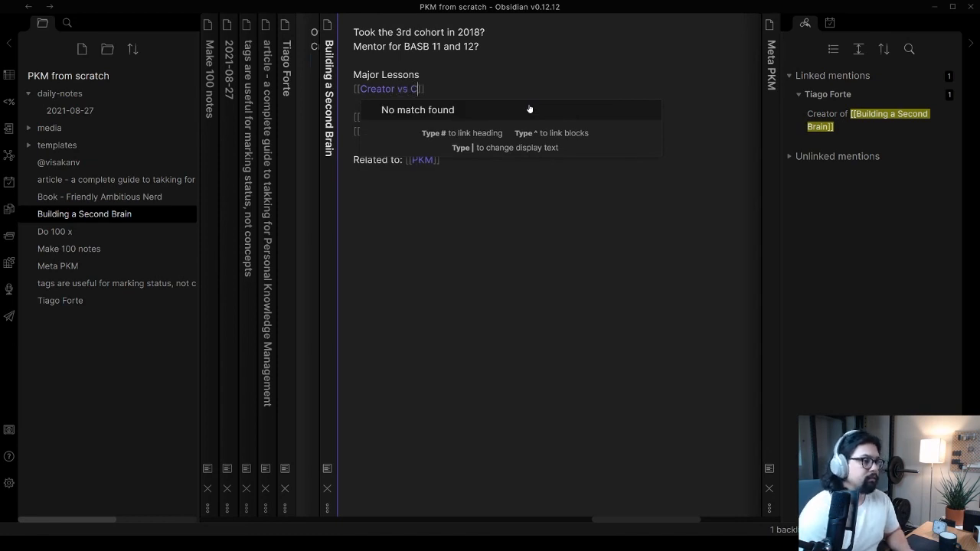
type("onsumer")
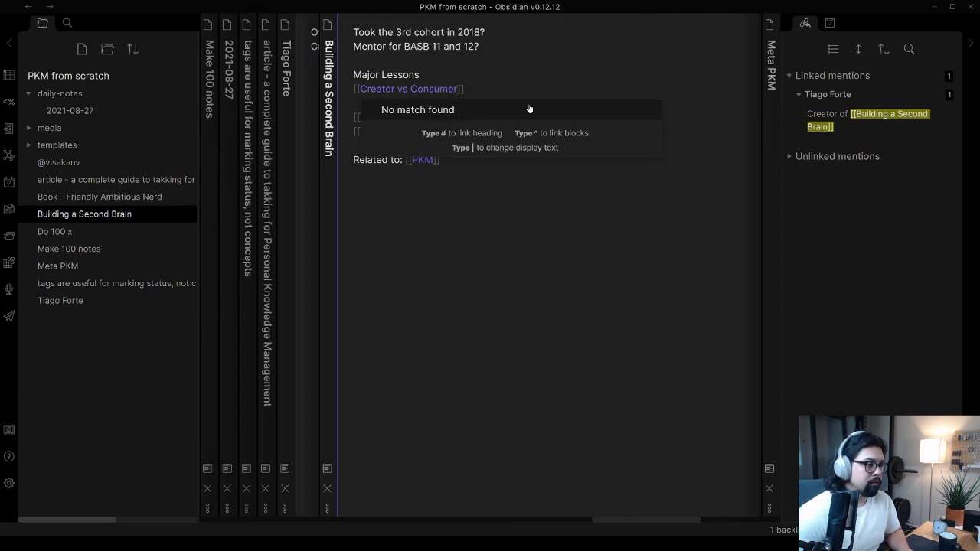
left_click(508, 84)
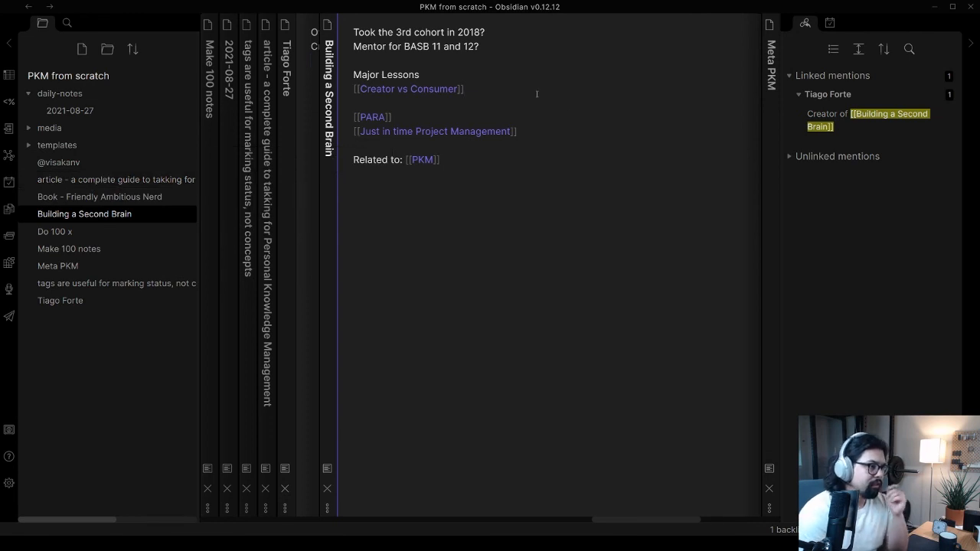
key("Return")
key("ctrl+o")
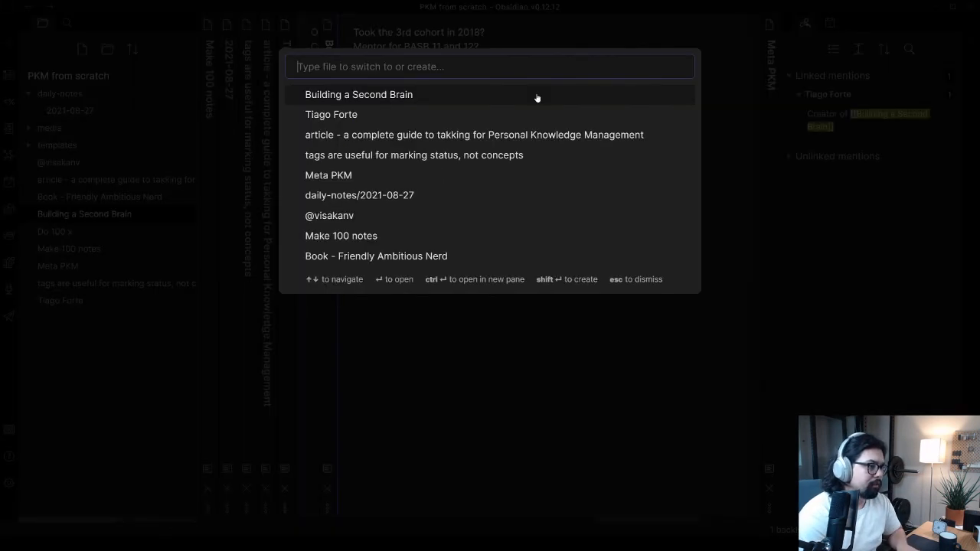
type("crea")
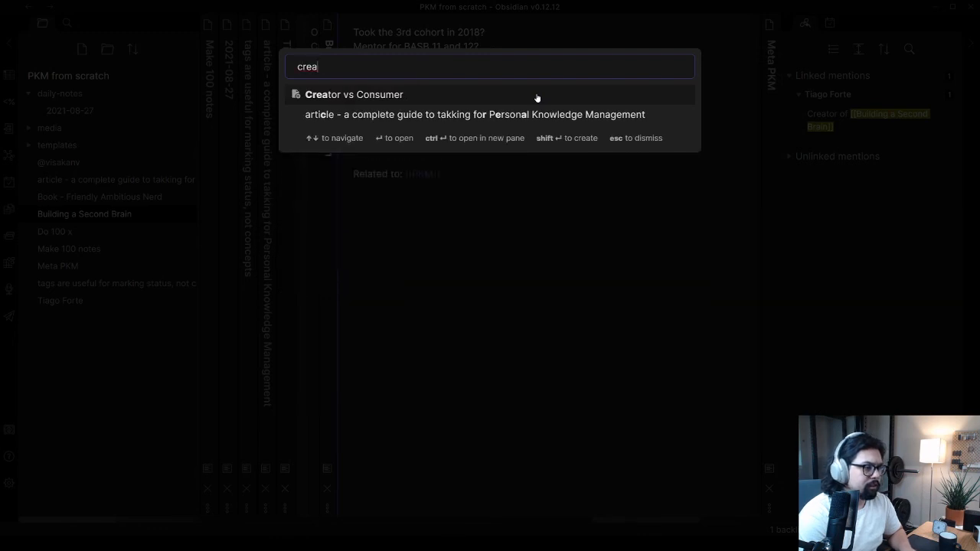
key("Escape")
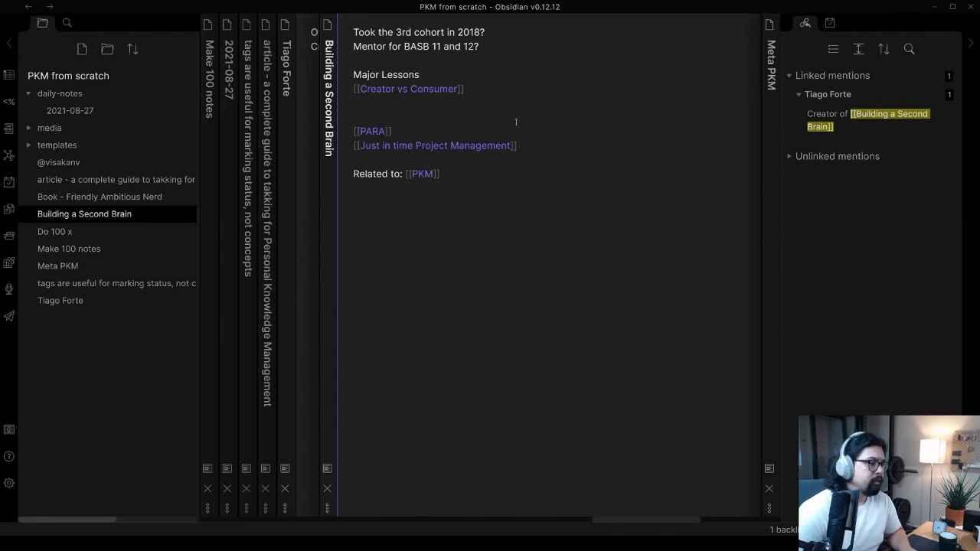
Add the line "My own thoughts:" below the "Related to" line, with a blank line between them
left_click_drag(471, 90, 320, 95)
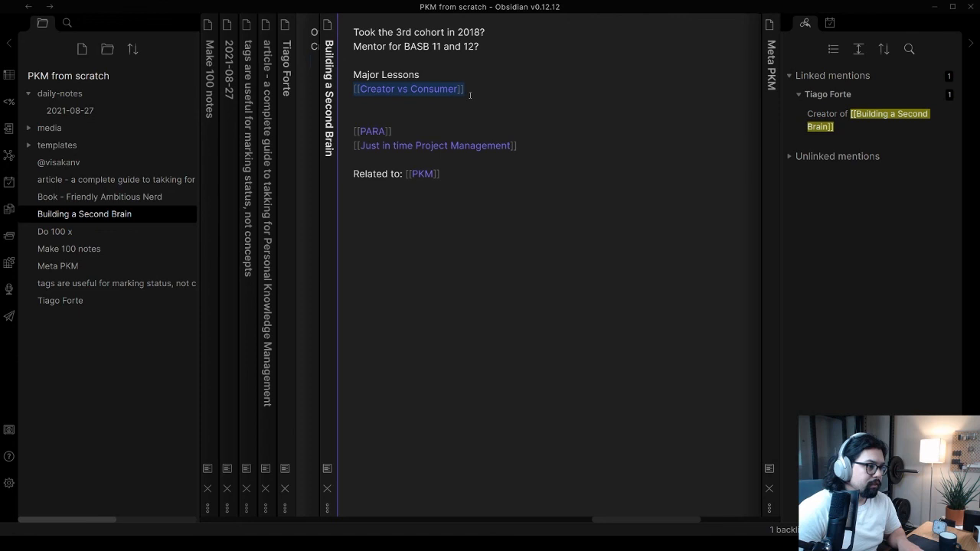
left_click(493, 199)
key("Return")
type("My own thought:")
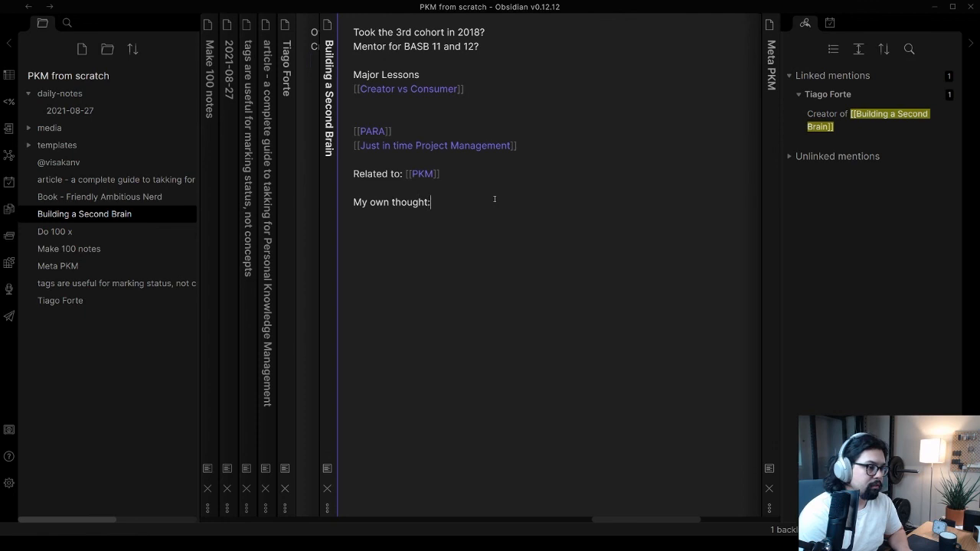
key("BackSpace")
type("s:")
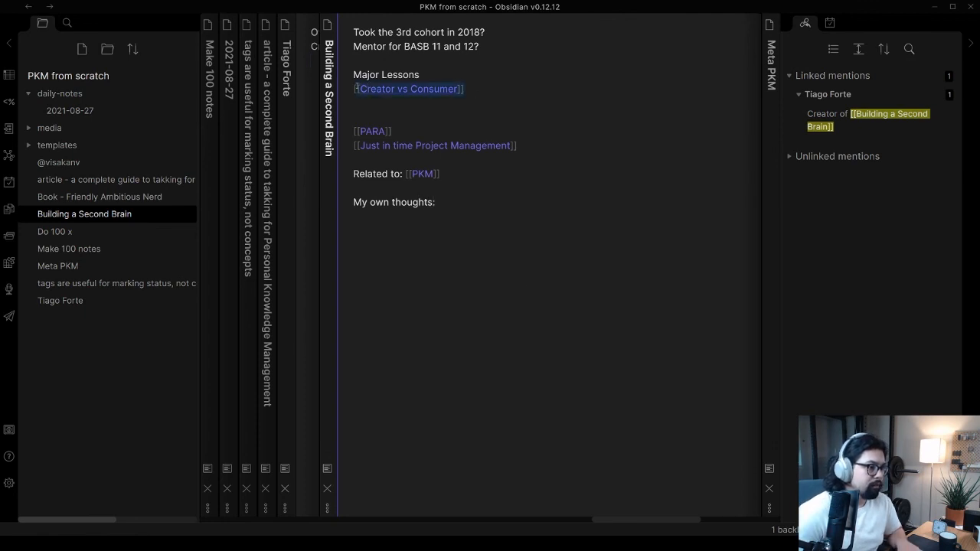
Move the [[Creator vs Consumer]] link under "My own thoughts:" and remove the empty lines left between "Major Lessons" and [[PARA]]
left_click_drag(481, 88, 347, 93)
key("ctrl+x")
left_click(389, 227)
key("ctrl+v")
left_click(394, 89)
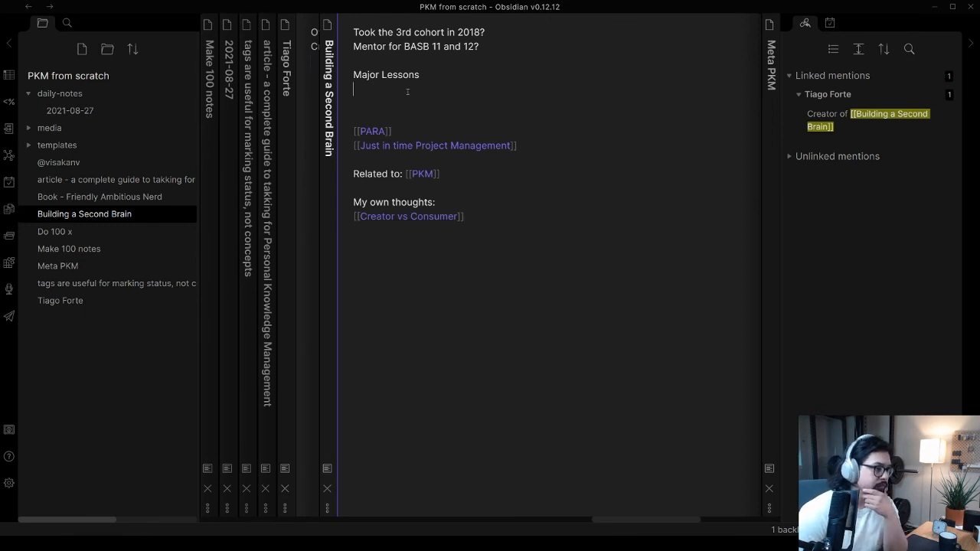
key("Delete")
key("Delete")
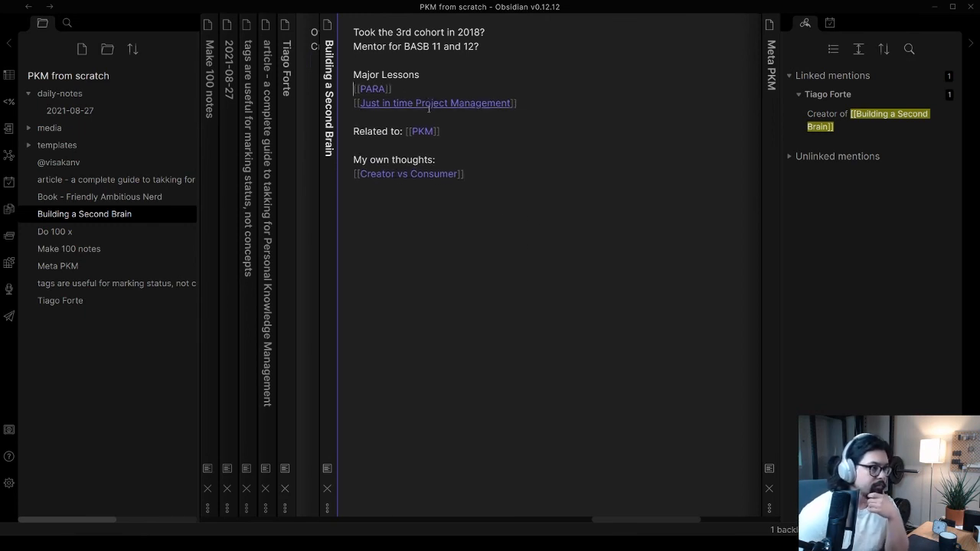
Create the Creator vs Consumer note from its link and write "Mindset shift" as its first line
left_click(425, 174)
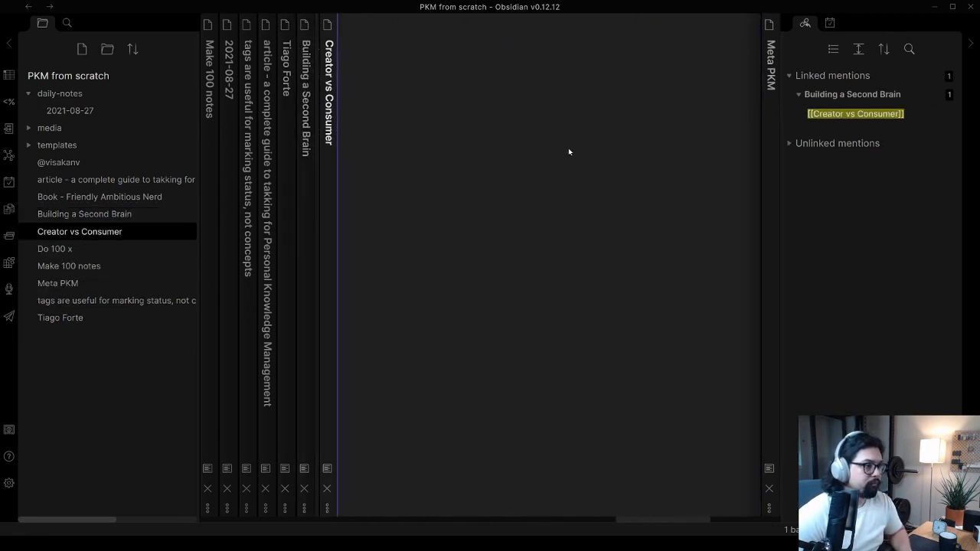
type("Mindset shift")
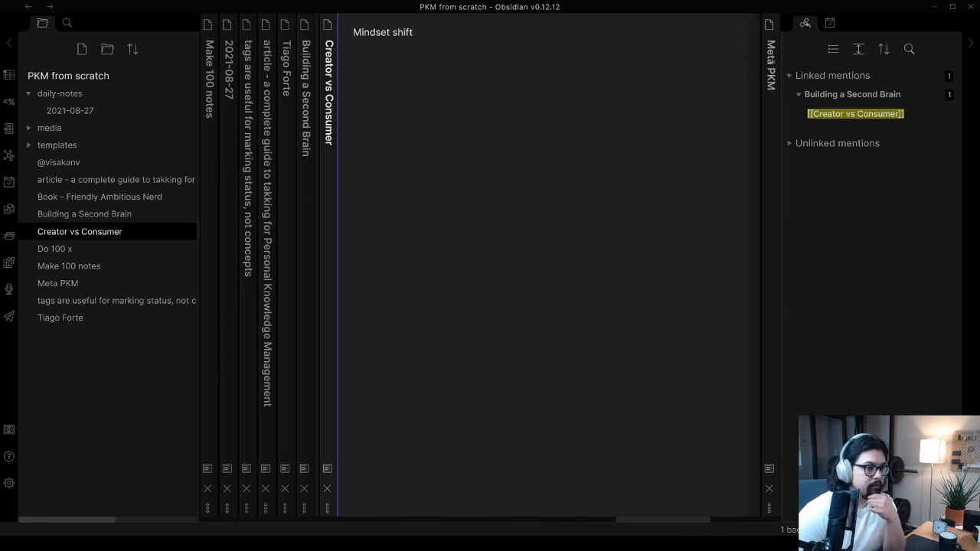
Switch to the Meta PKM pane and open the 2021-08-27 daily note in it
left_click(770, 65)
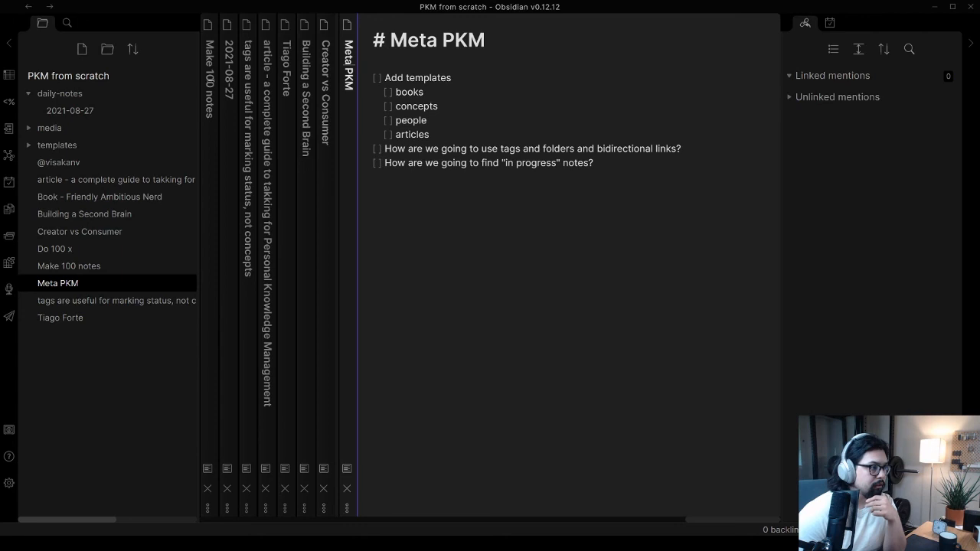
left_click(120, 113)
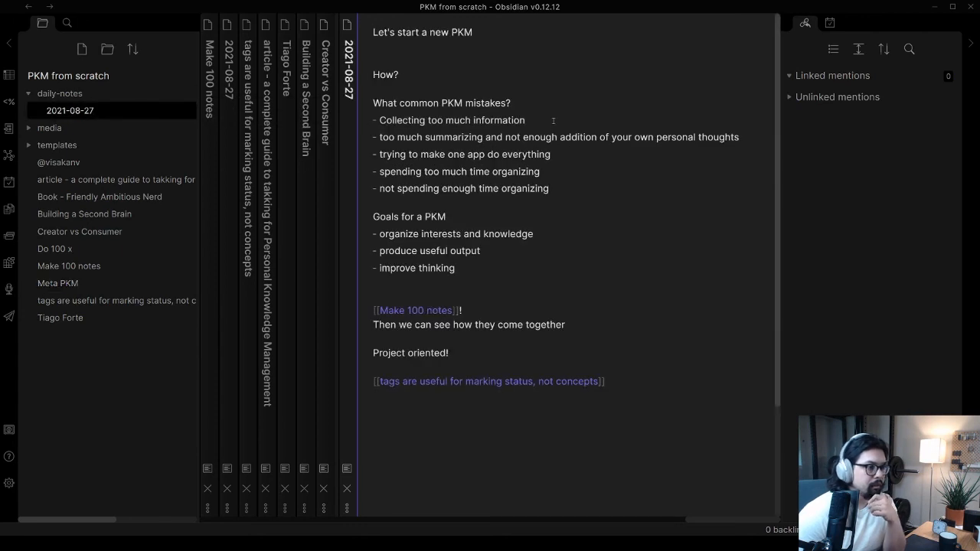